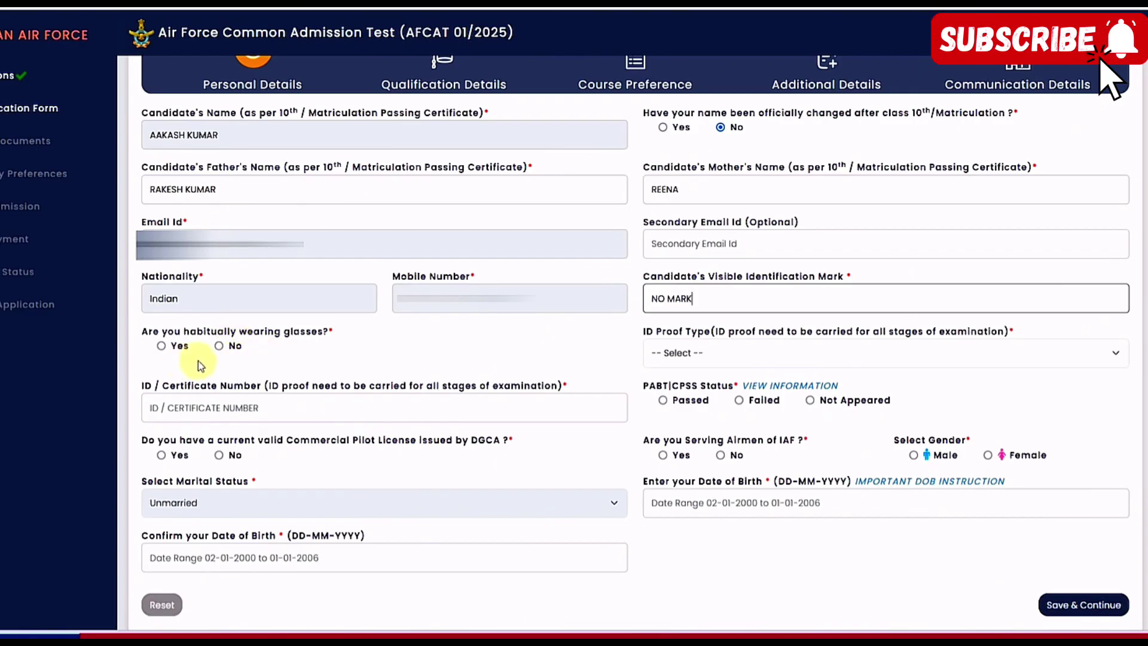
Answer No for glasses, pick PAN Card ID, PABT Not Appeared, no pilot licence, not an airman, gender Male
click(220, 347)
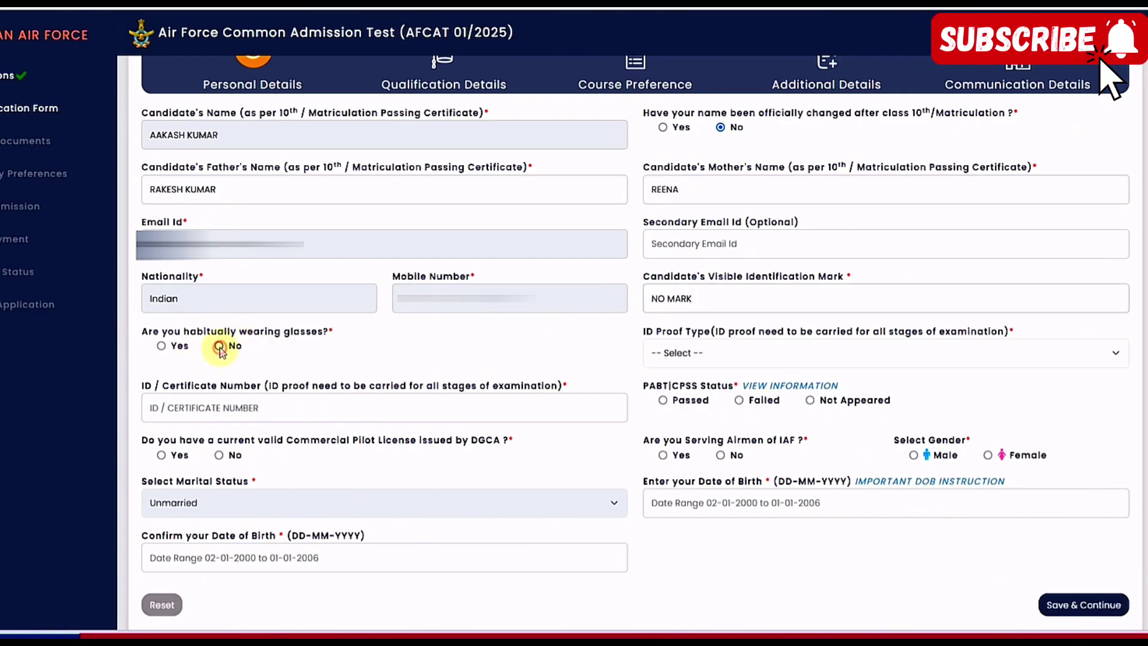
click(759, 352)
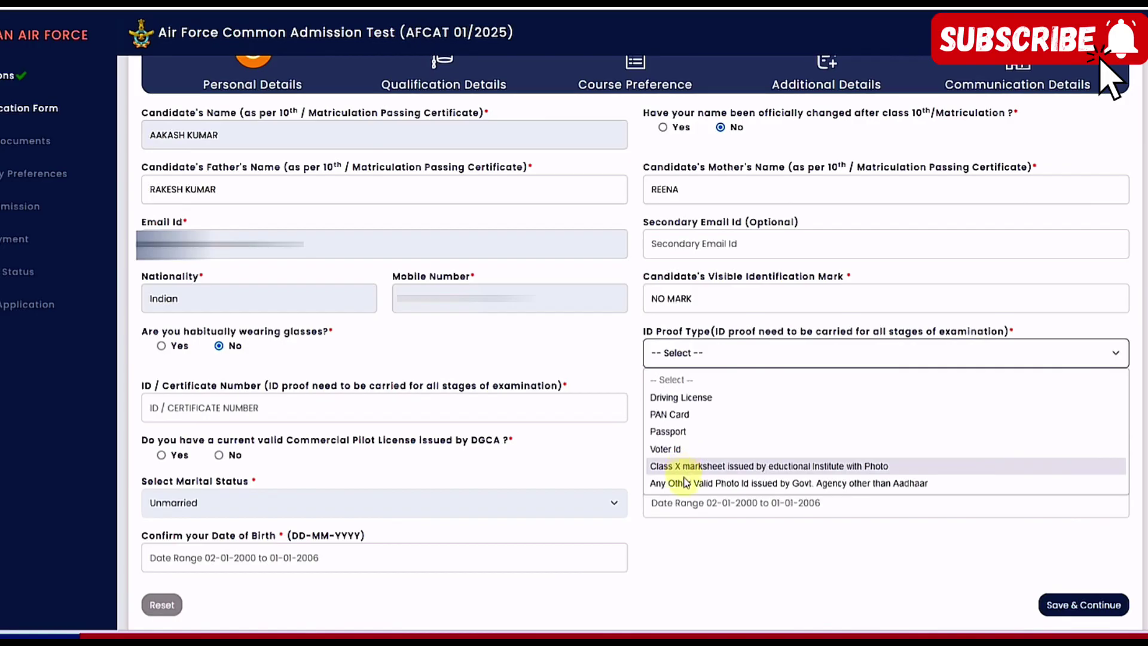
click(680, 415)
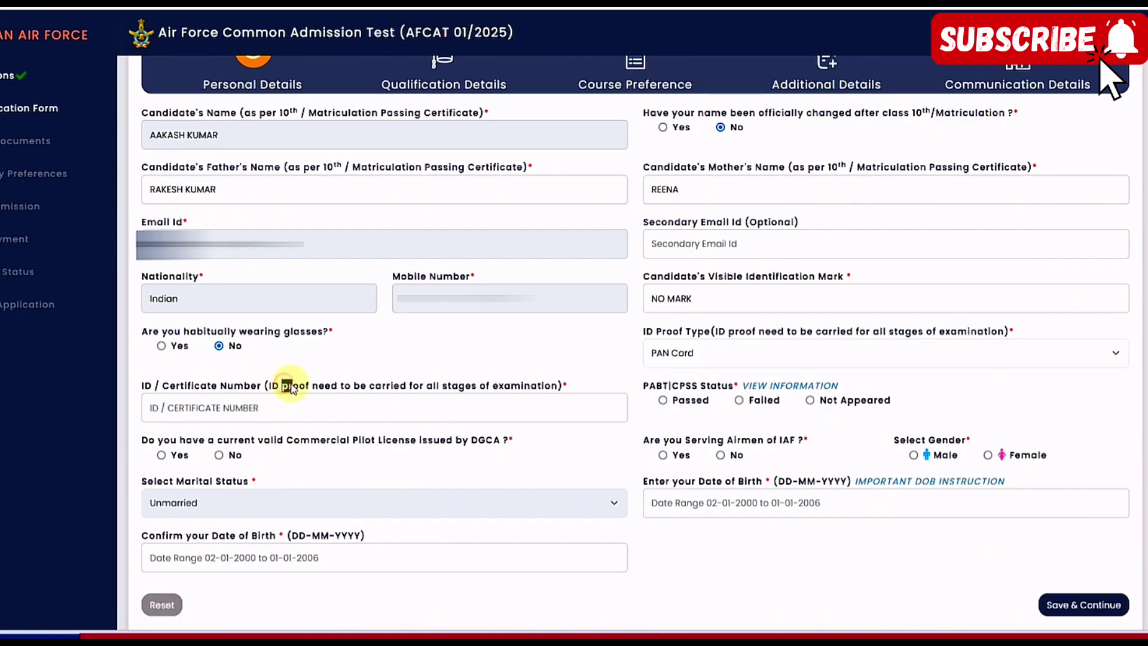
drag(282, 385, 337, 385)
click(440, 387)
click(812, 403)
click(220, 457)
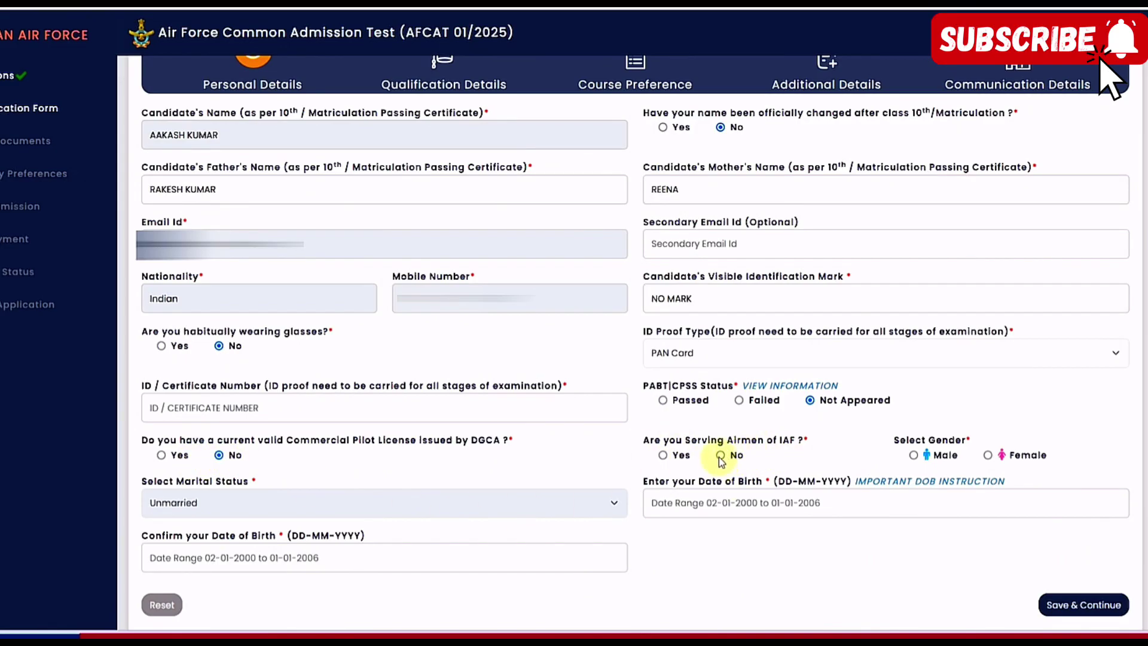
click(721, 455)
click(914, 456)
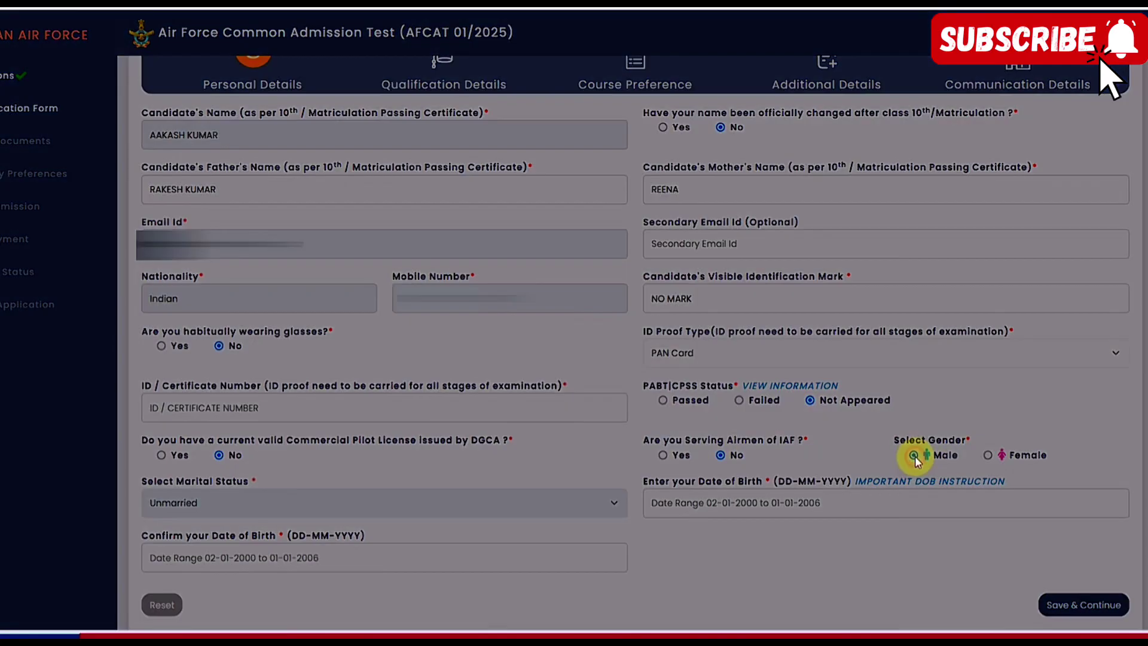
click(675, 209)
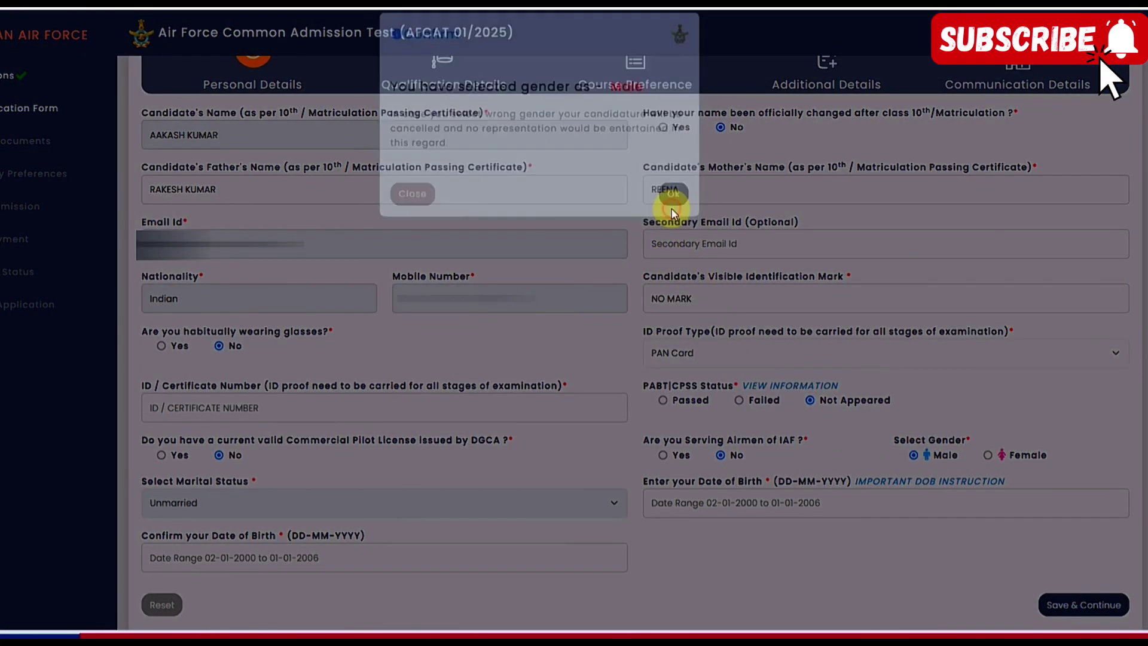
click(725, 504)
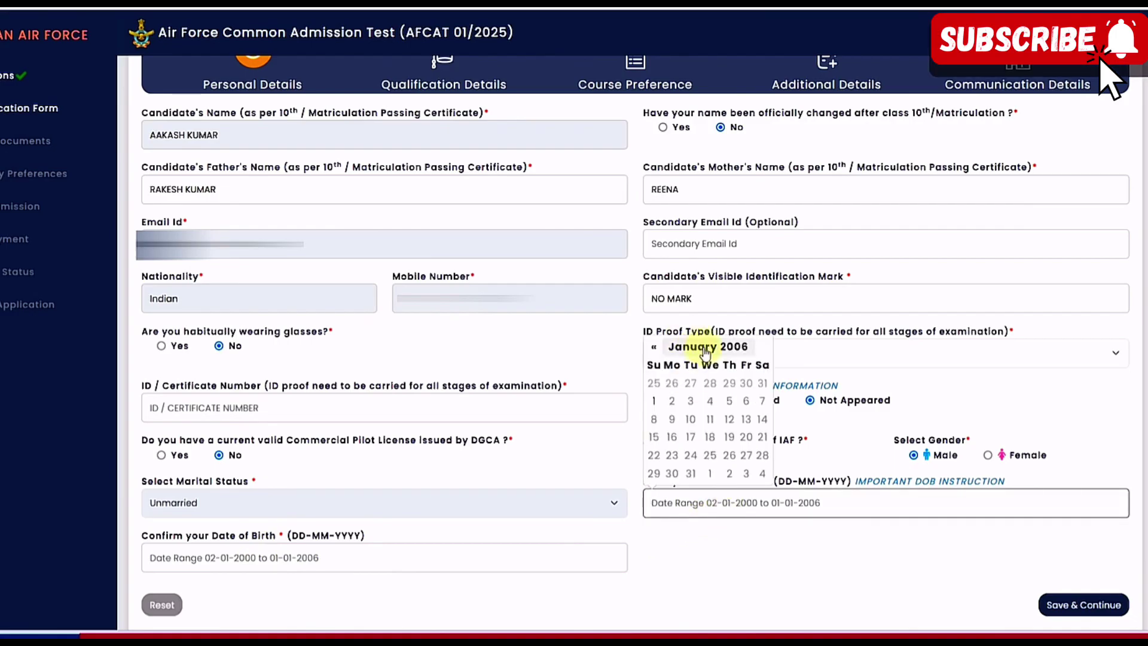
click(804, 534)
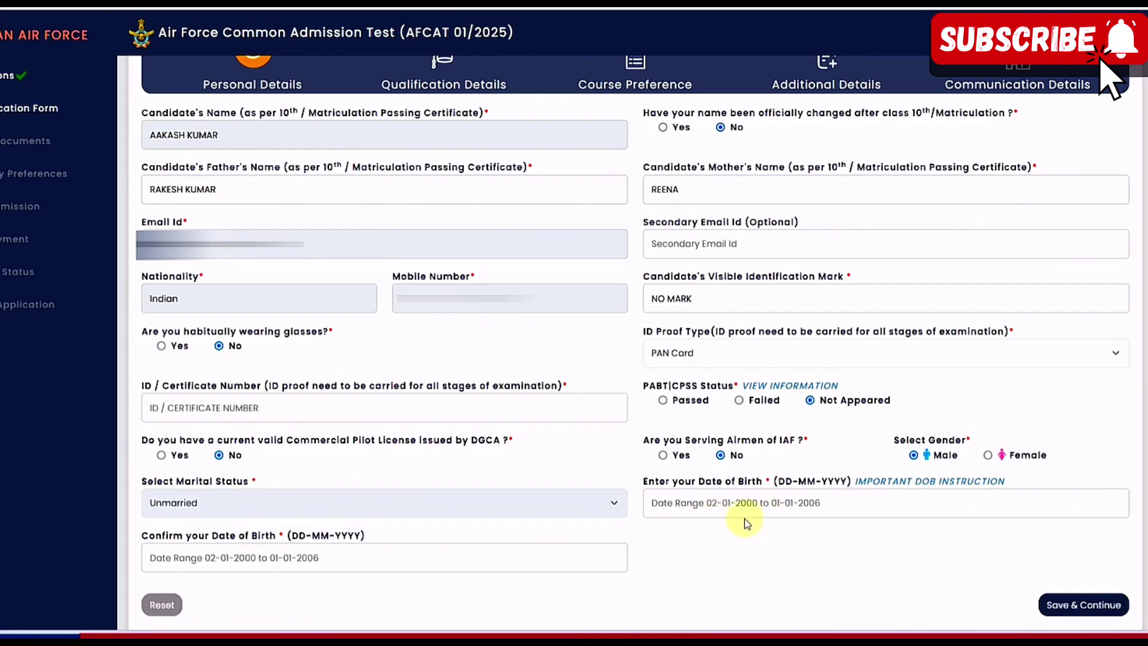
click(726, 503)
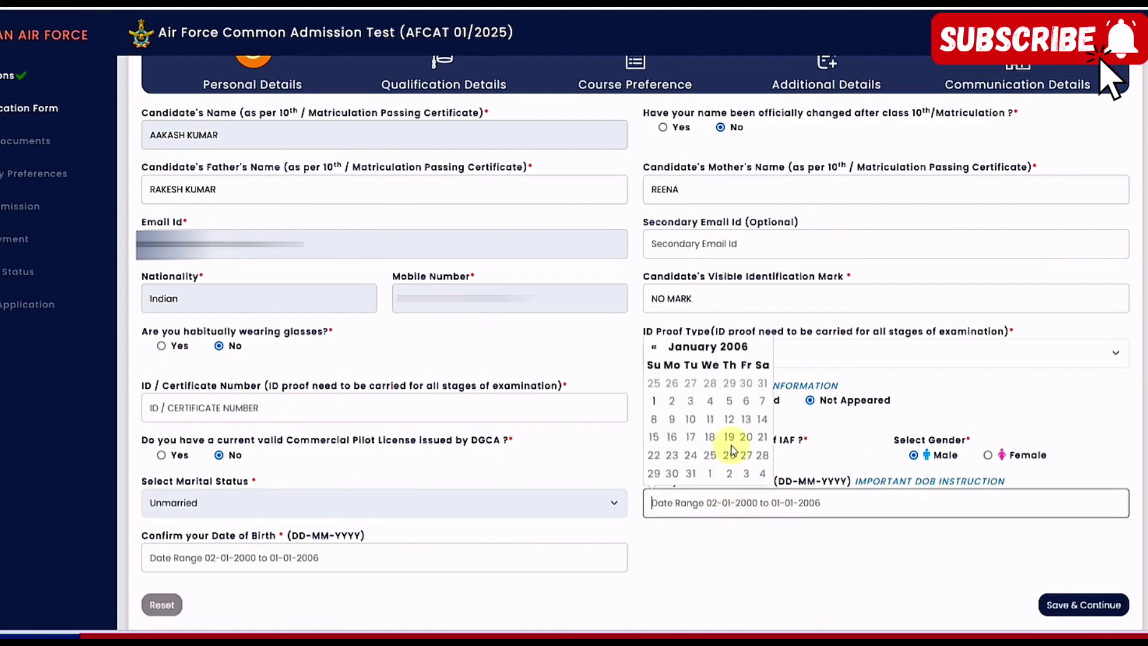
click(725, 347)
click(720, 358)
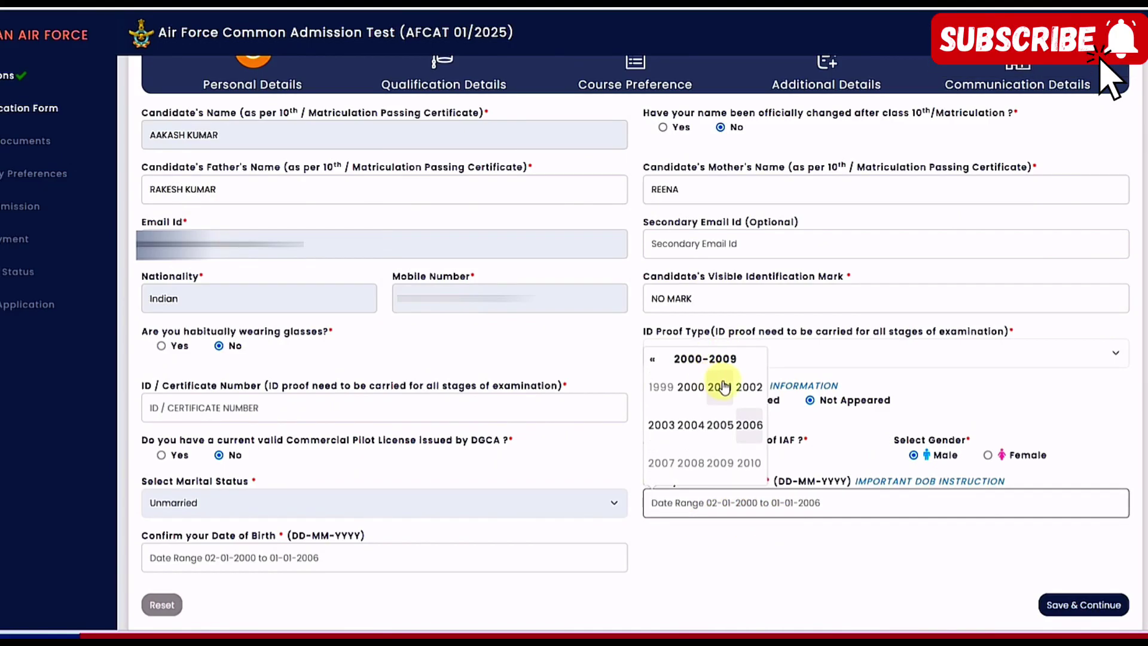
click(744, 389)
click(728, 423)
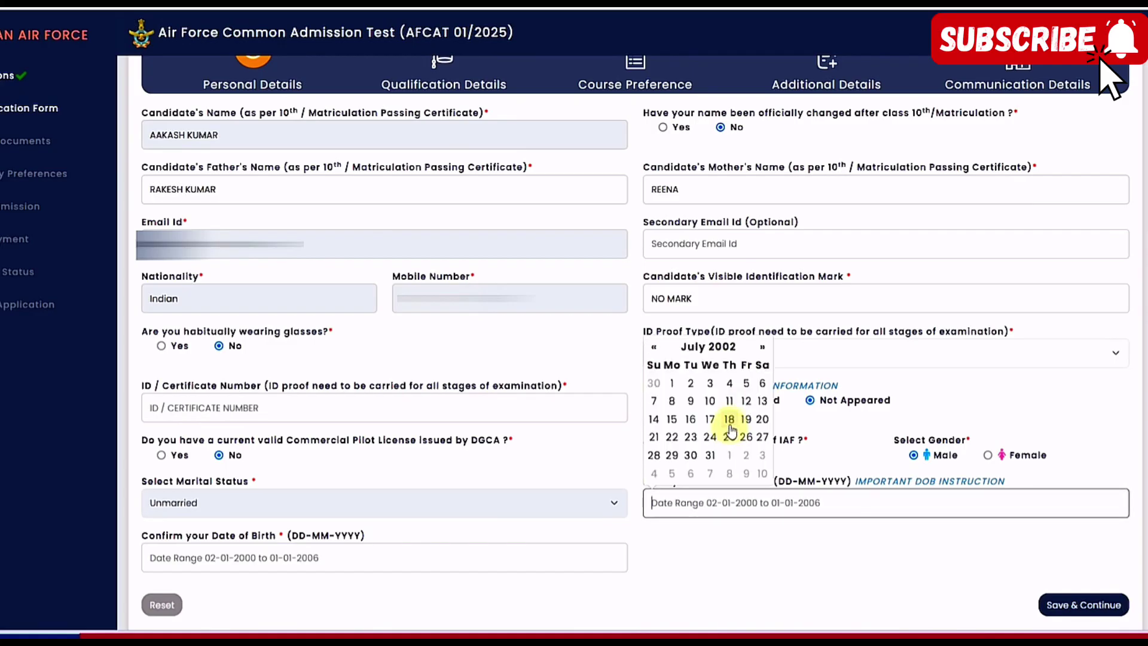
click(731, 421)
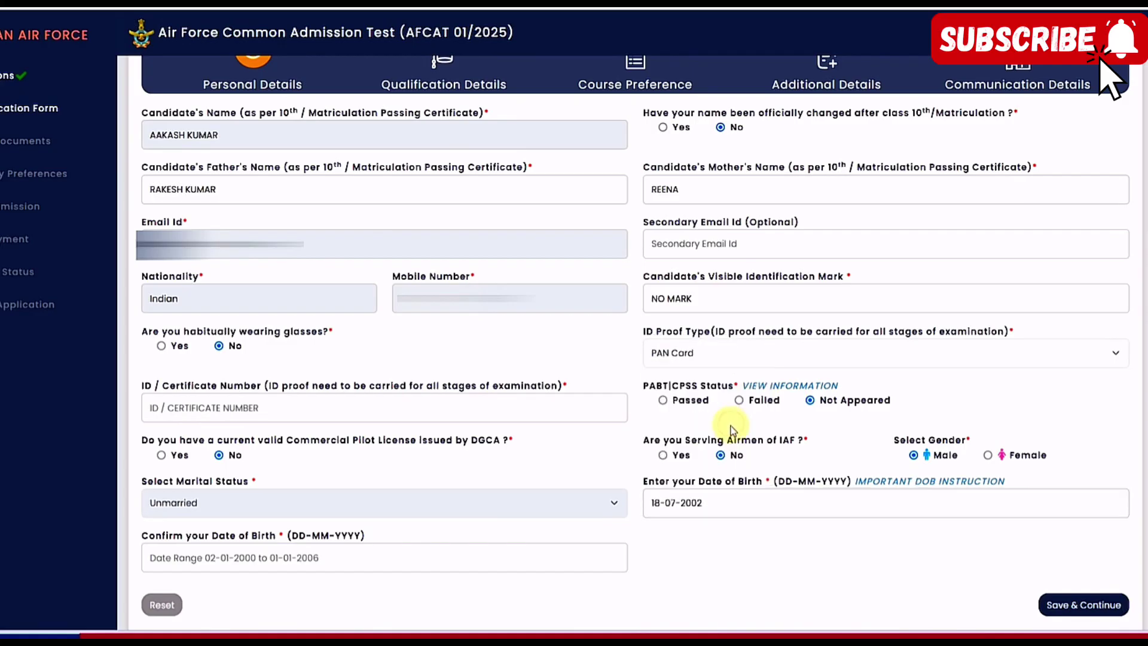
click(263, 560)
click(231, 402)
click(222, 413)
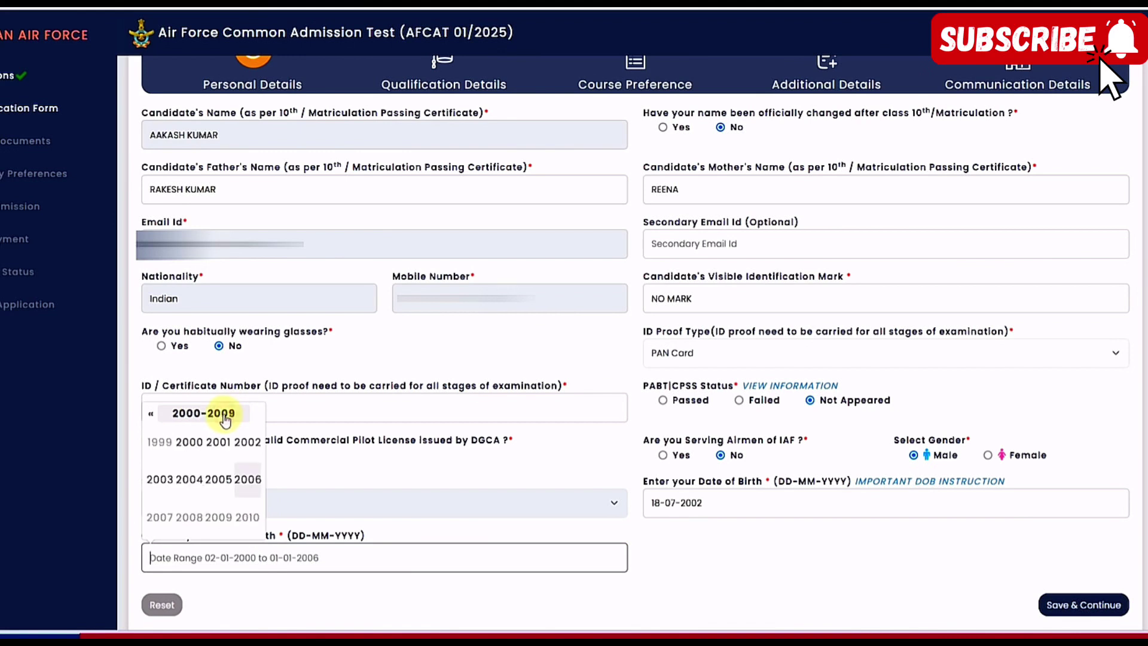
click(246, 442)
click(220, 478)
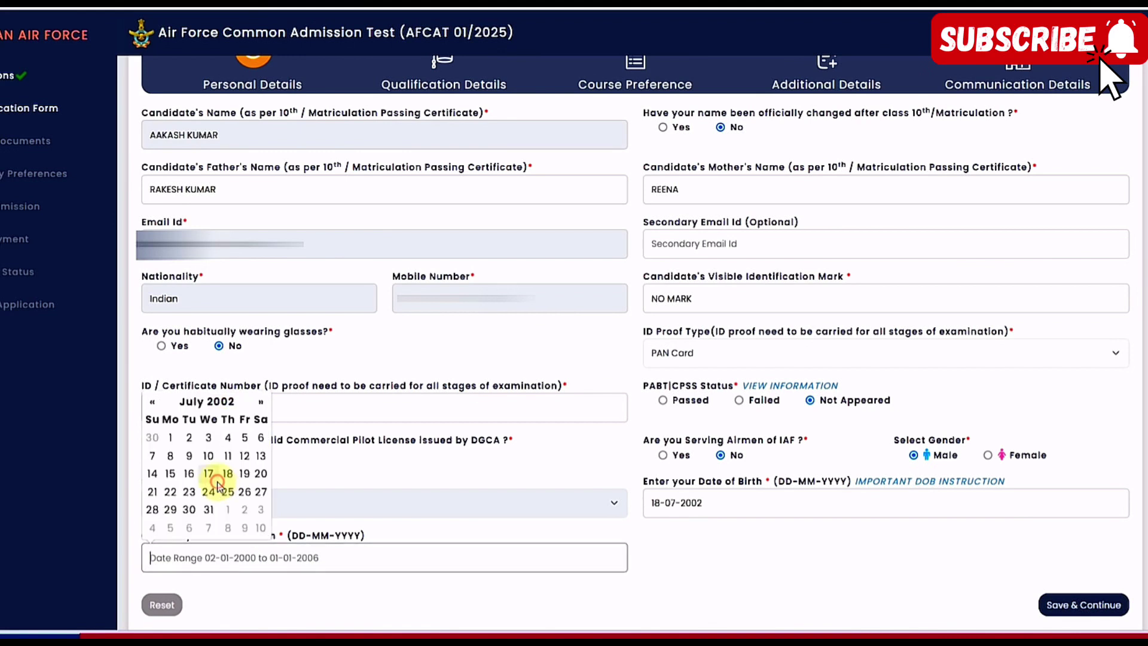
click(228, 474)
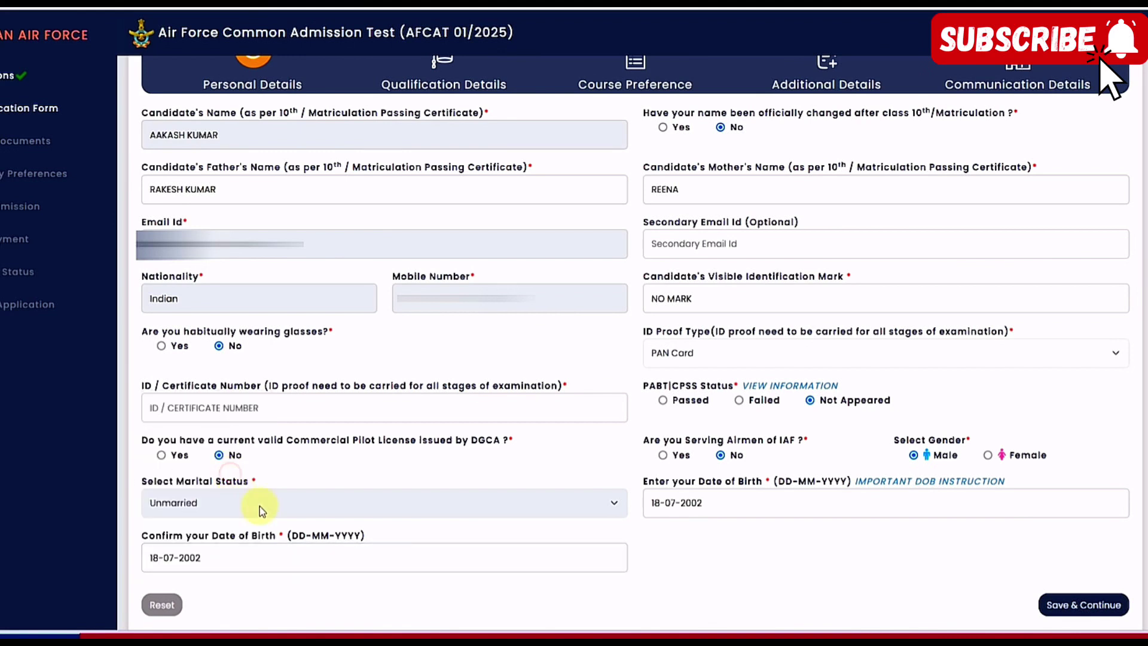
click(1070, 605)
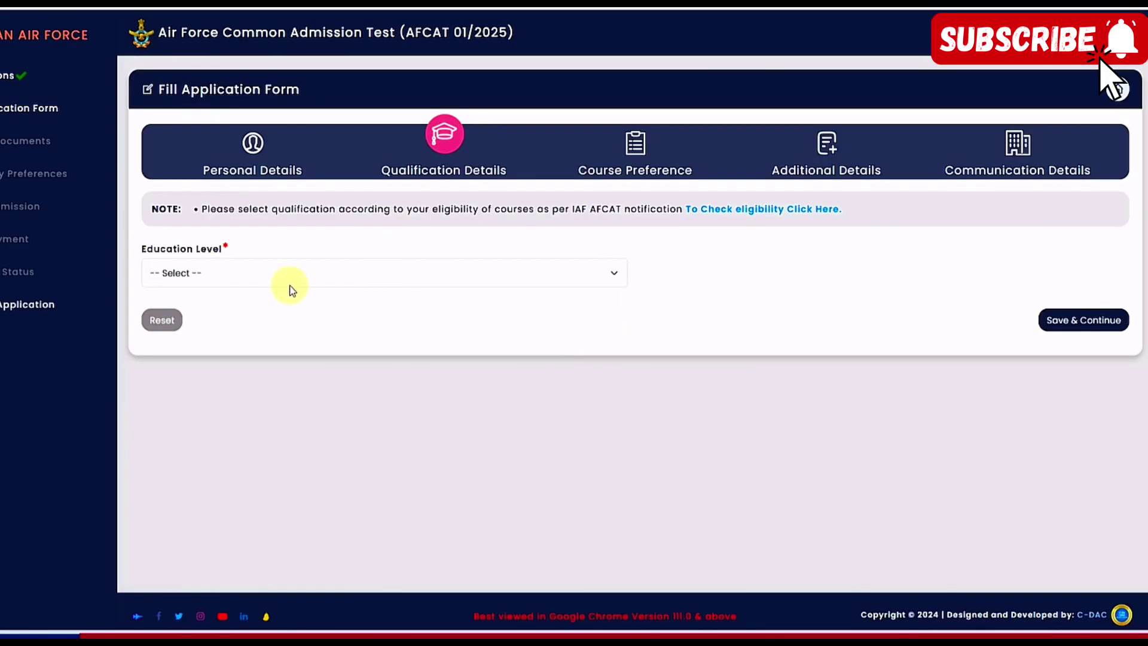
Zoom the page in, choose 10+2 [+] Graduation as education level, and view the Graduate Options details
key(ctrl+plus)
key(ctrl+plus)
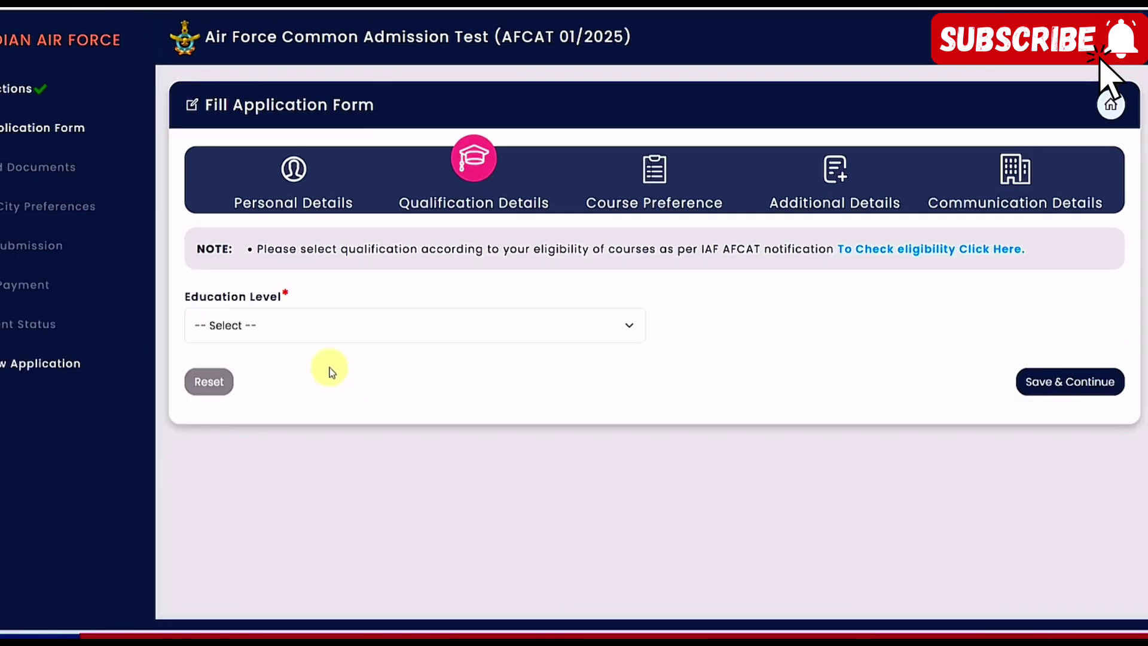
click(301, 333)
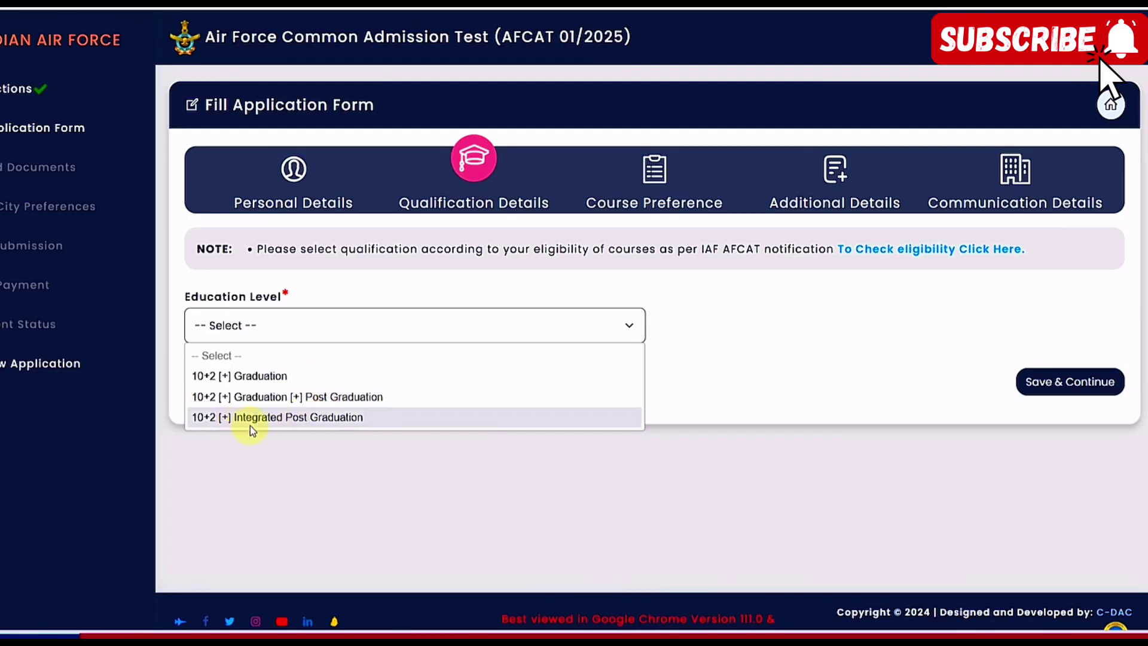
click(277, 381)
scroll(544, 394, down, 3)
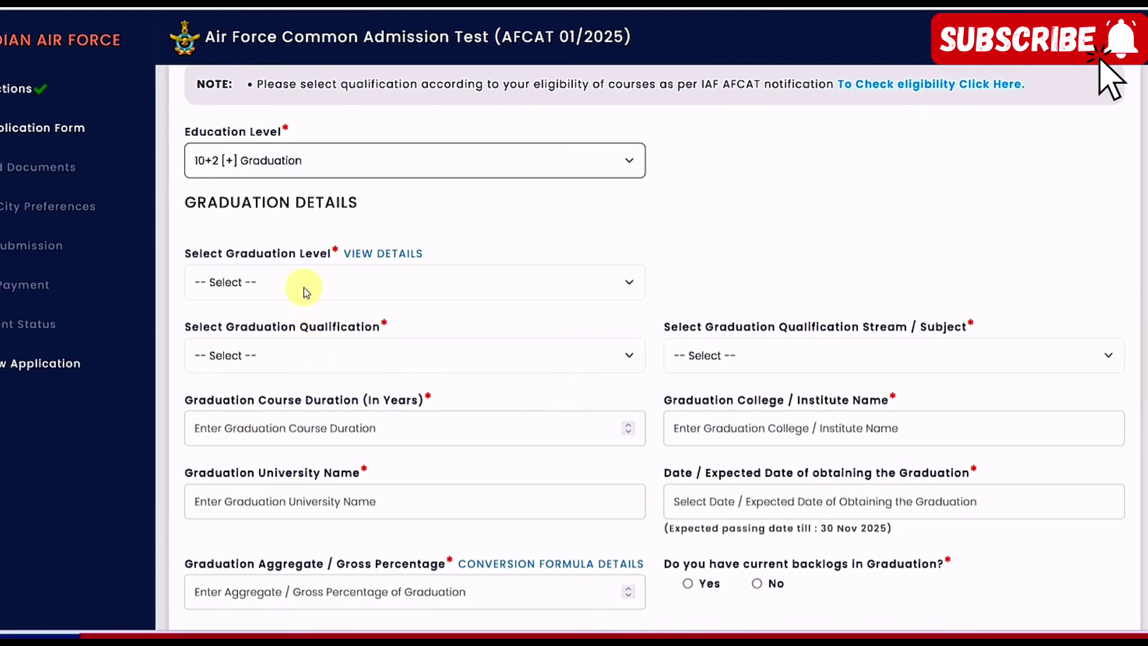
click(303, 288)
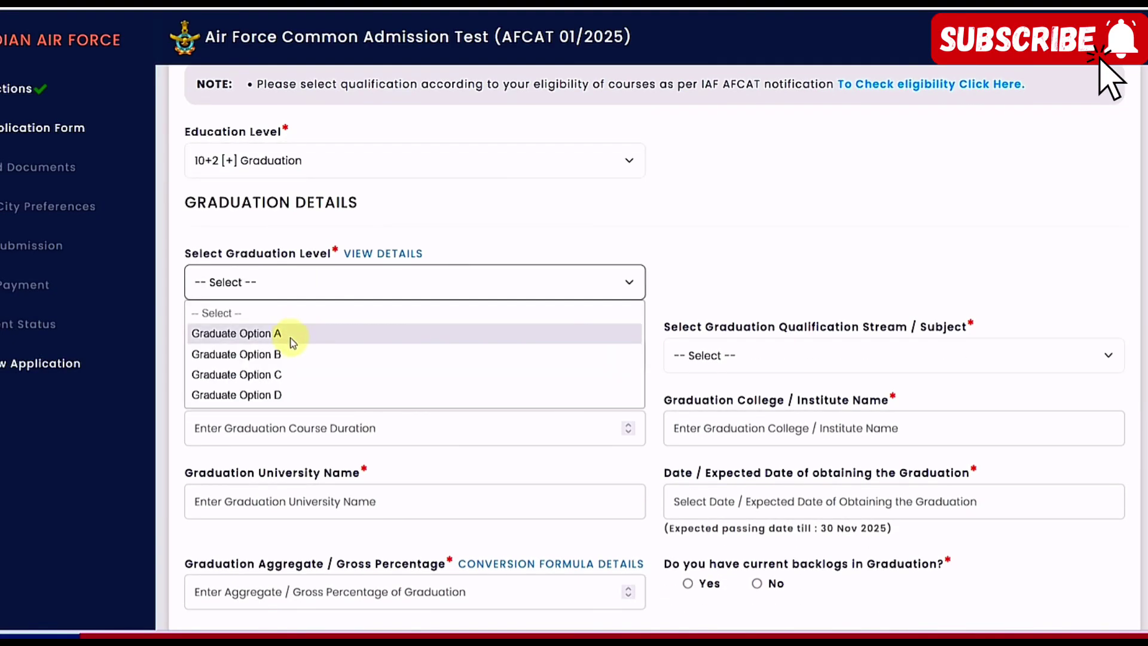
click(453, 246)
click(368, 254)
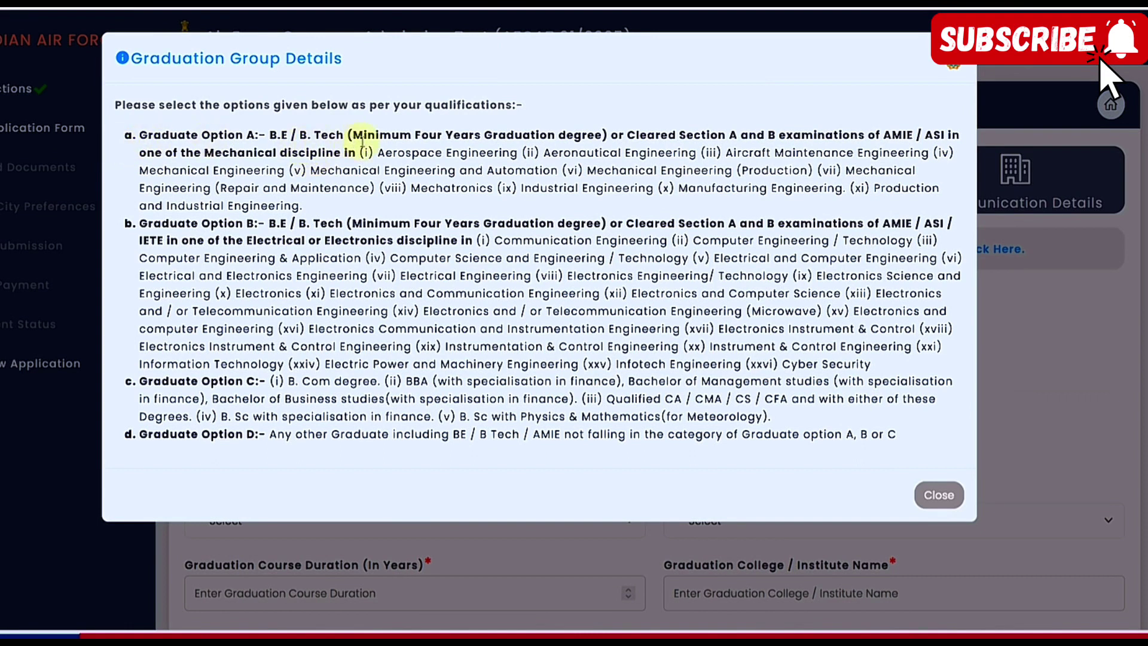
Review the degree and branch requirements of Options A, B and C, then close the explanation
drag(437, 134, 737, 177)
click(569, 133)
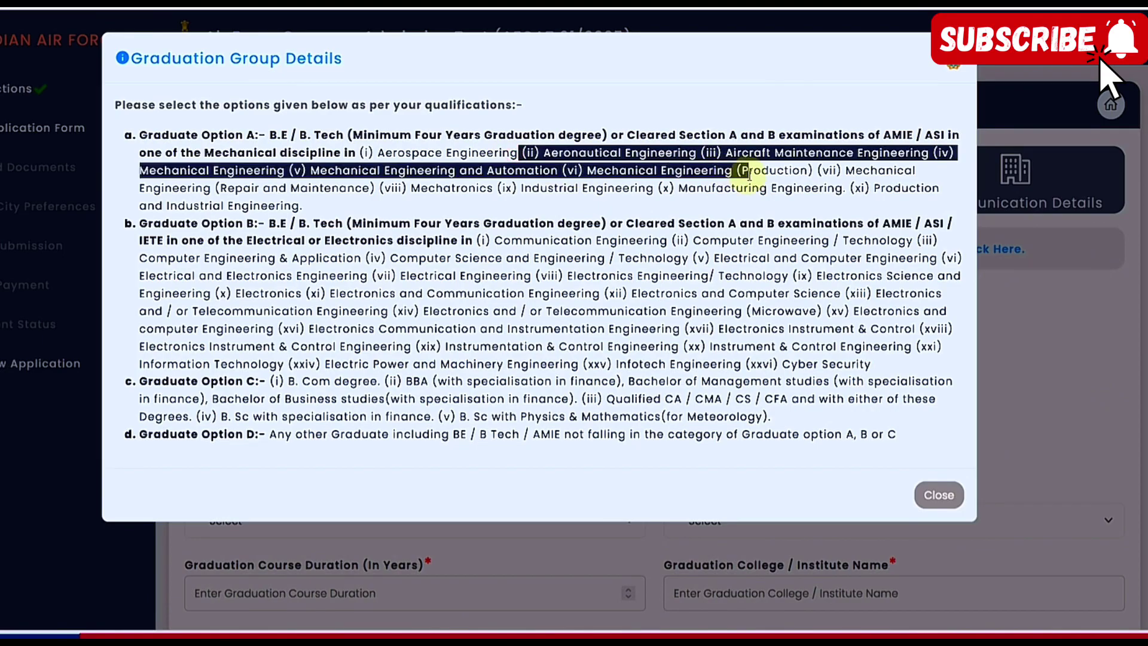
click(738, 179)
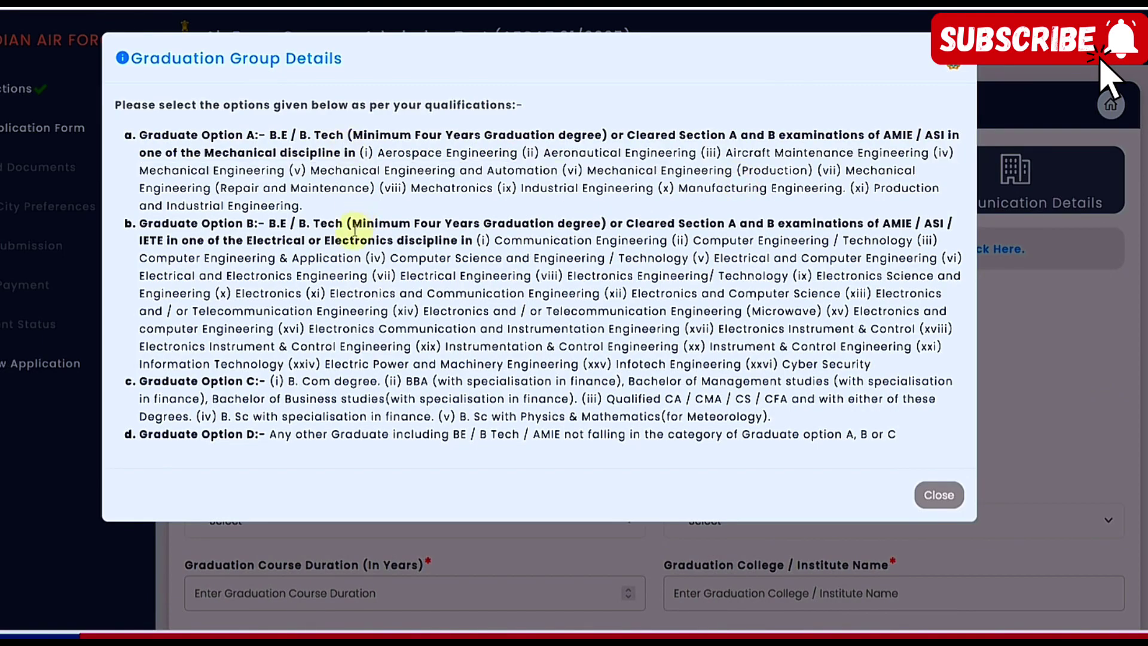
drag(281, 226, 313, 226)
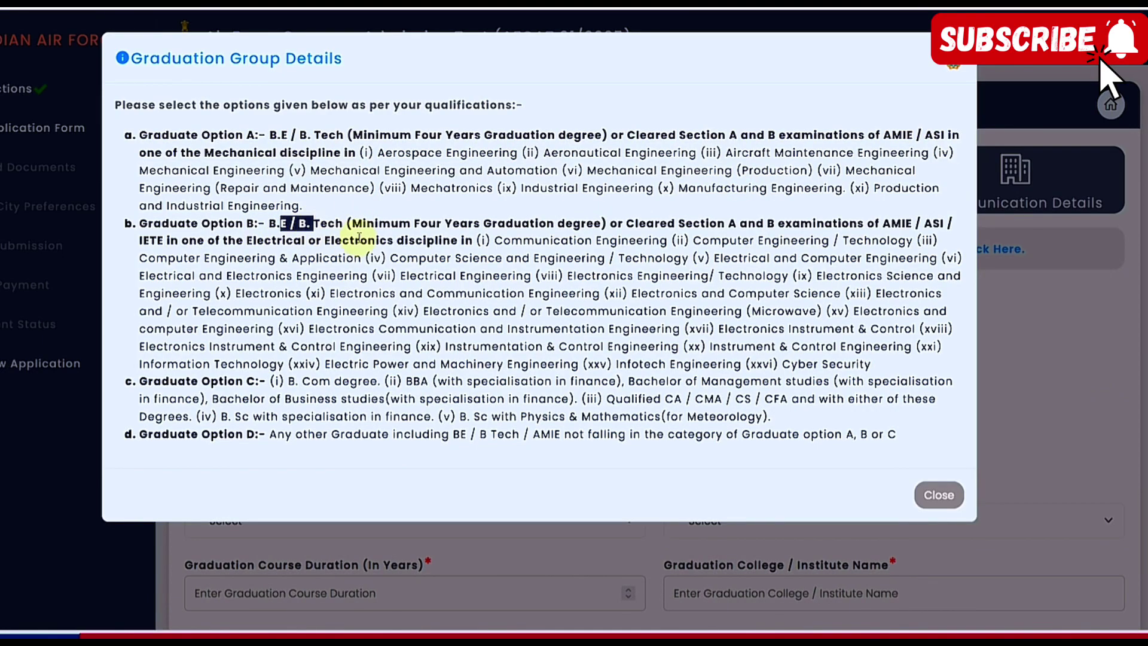
drag(445, 275, 683, 366)
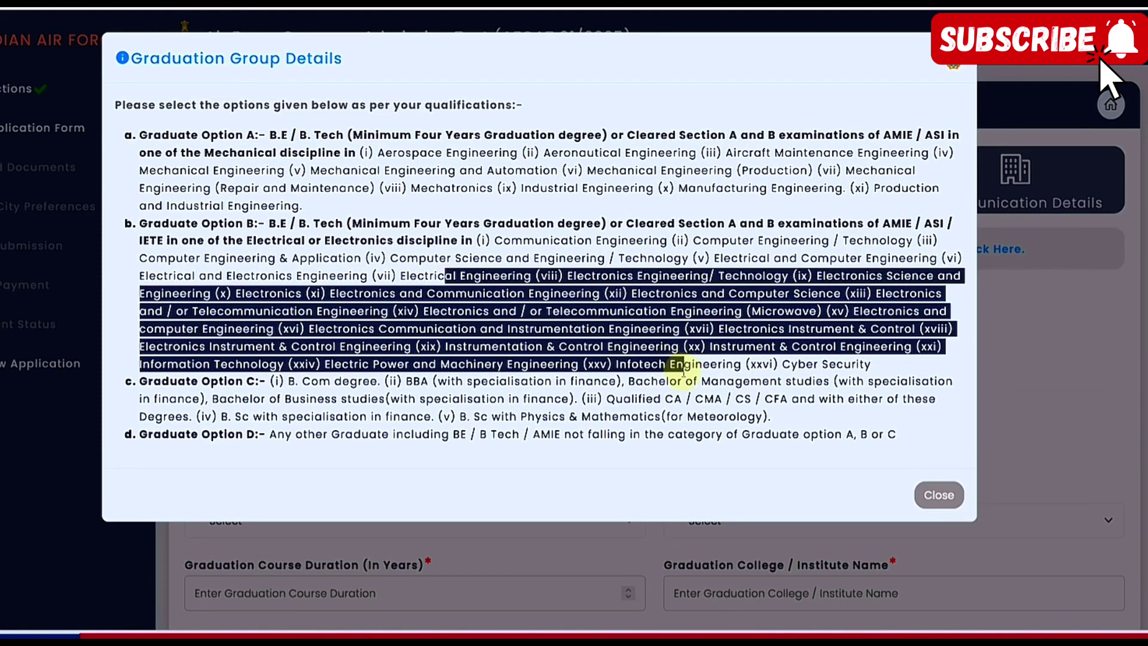
click(684, 386)
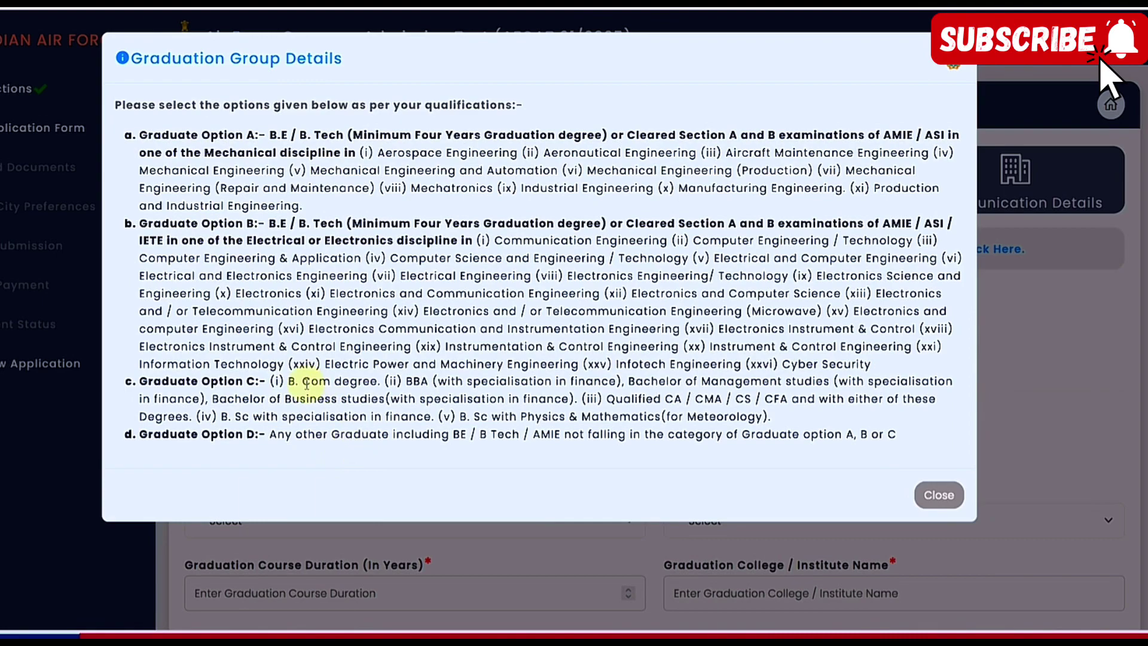
drag(302, 383, 447, 381)
drag(660, 383, 804, 382)
click(804, 383)
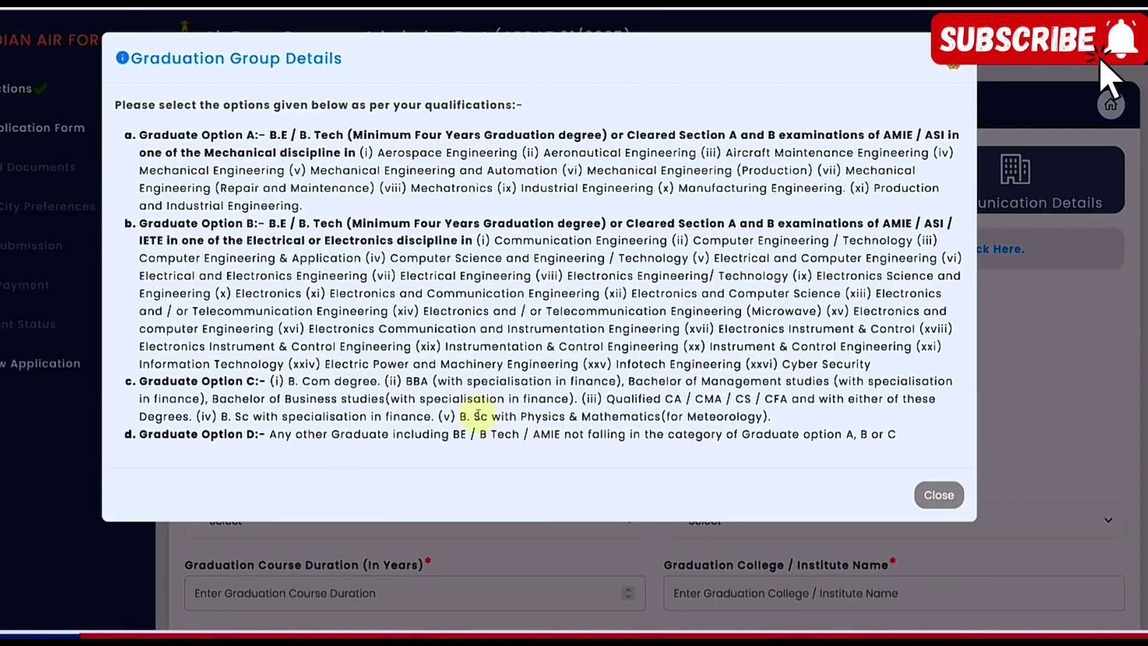
drag(478, 415, 590, 416)
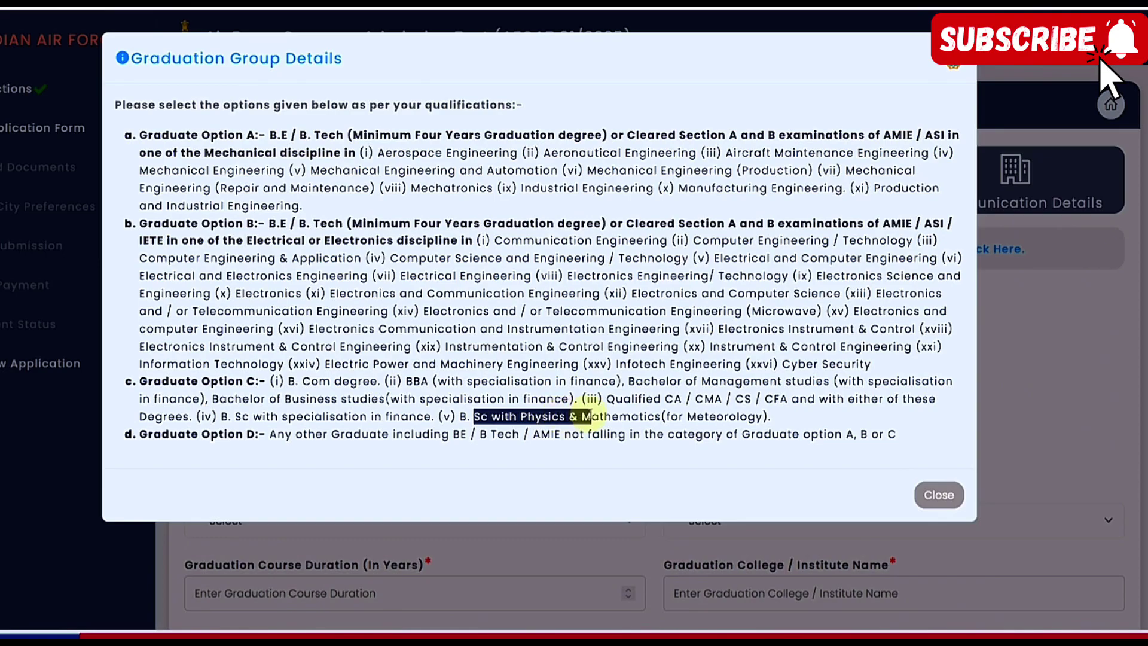
click(310, 385)
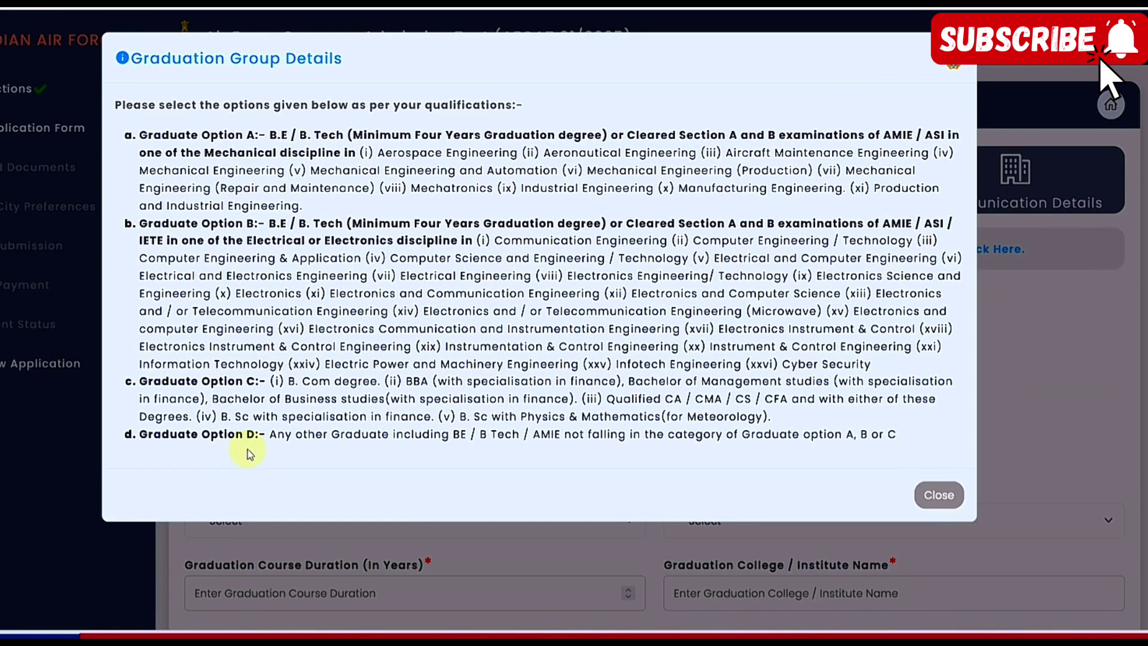
click(938, 495)
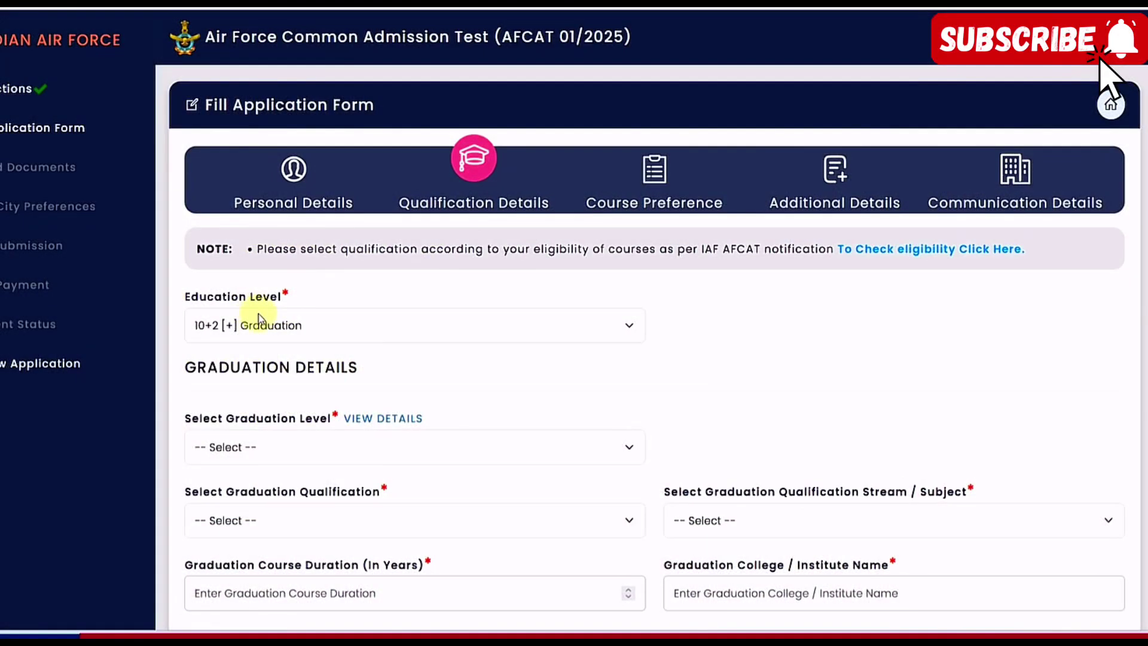
Try Graduate Options D, C and B to compare the qualifications each offers
click(274, 454)
click(256, 559)
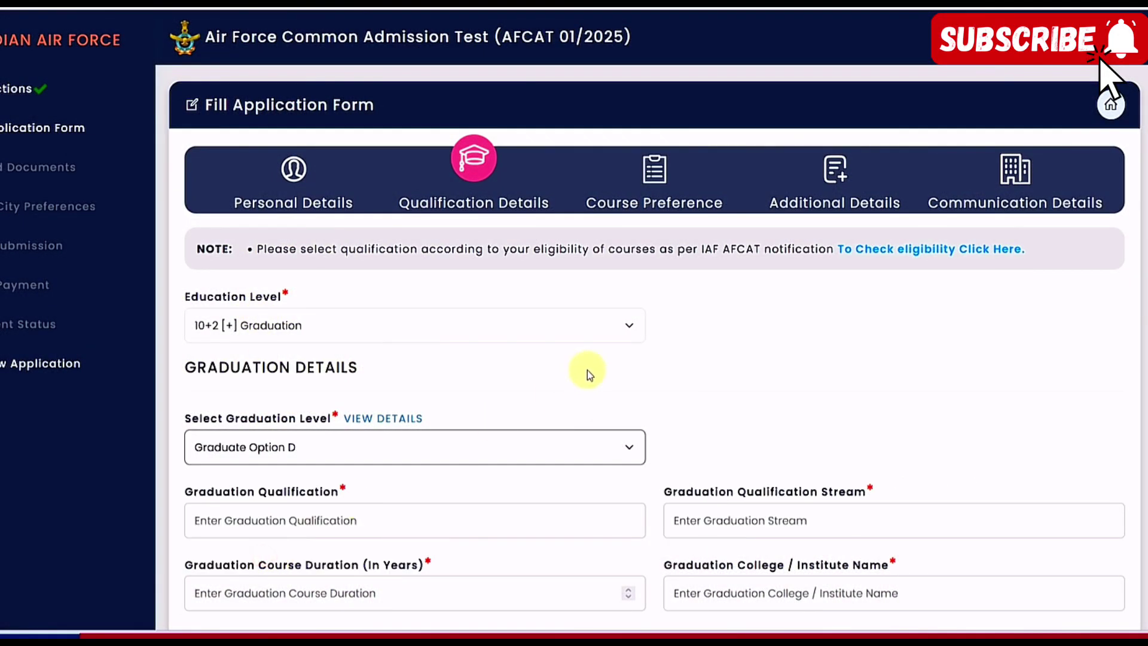
scroll(587, 371, down, 3)
click(274, 356)
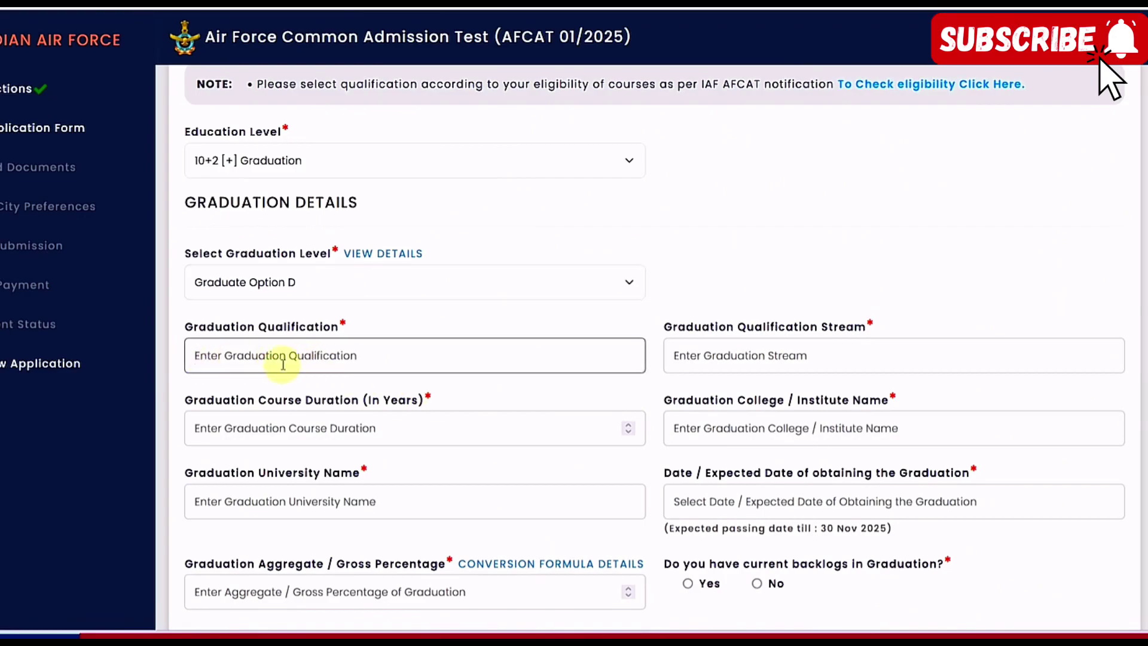
click(725, 357)
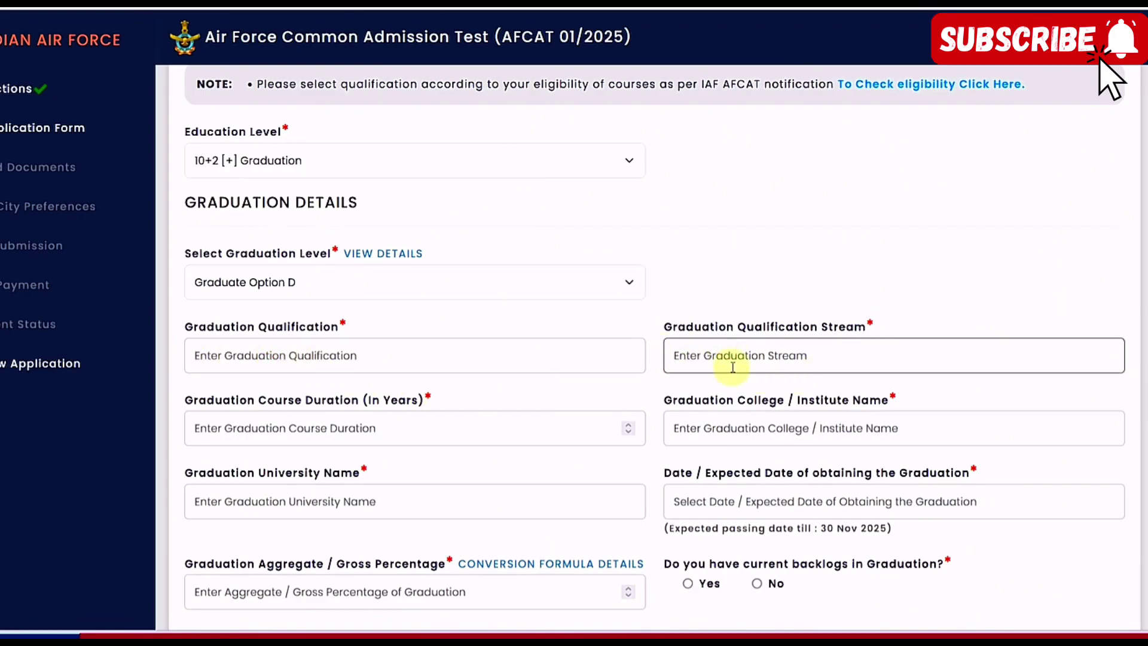
click(295, 282)
click(290, 374)
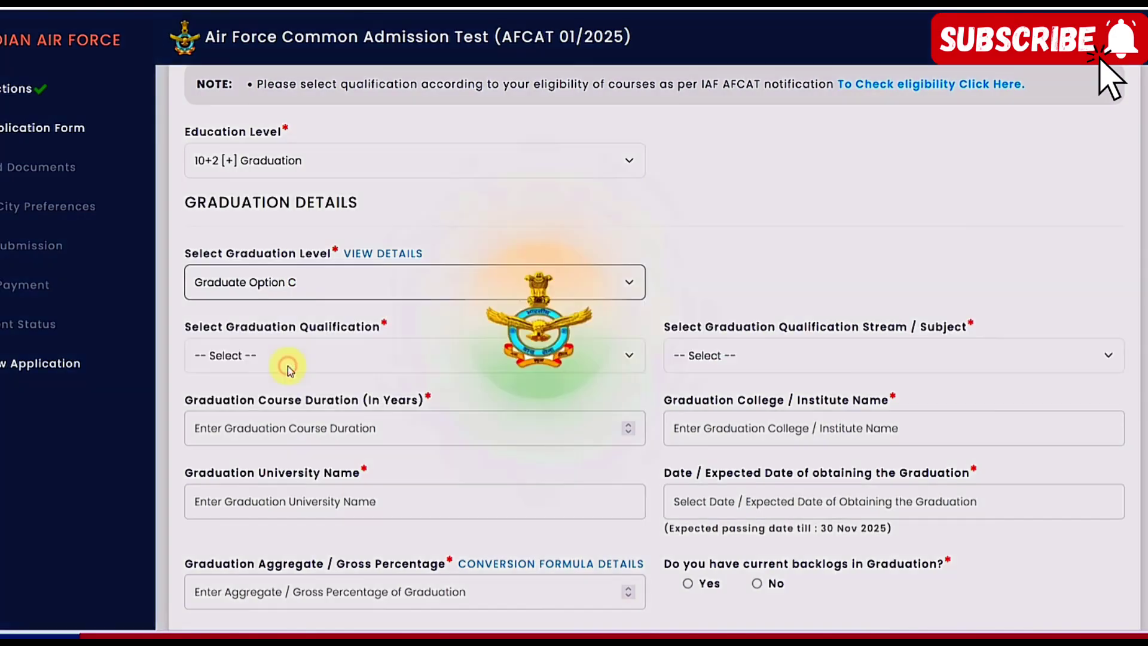
click(293, 366)
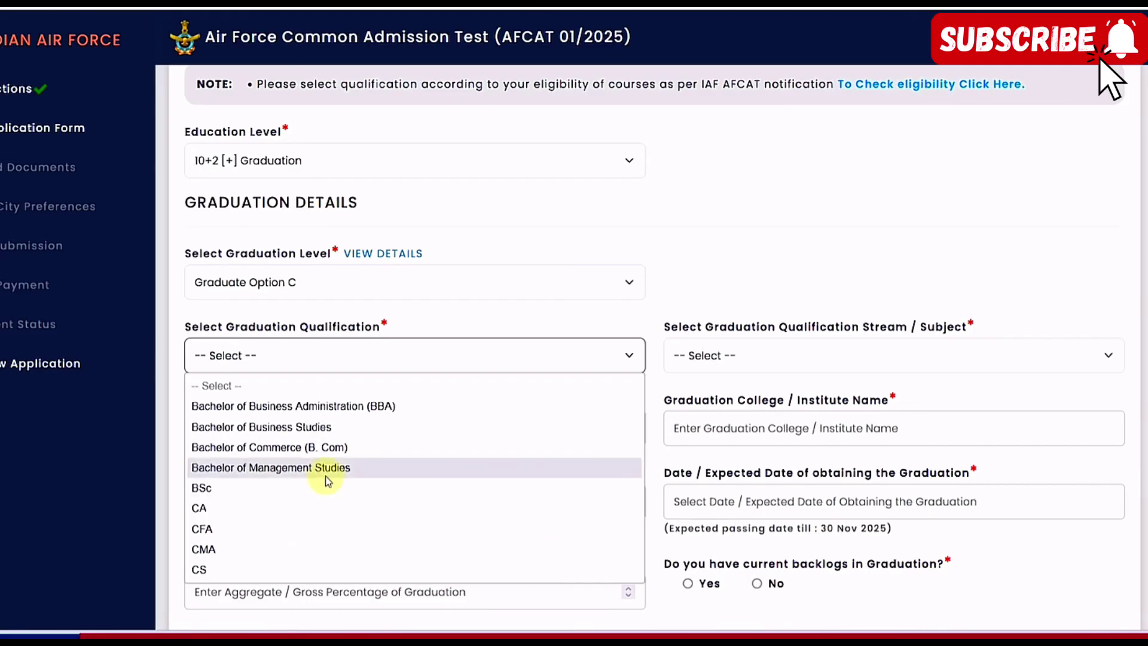
click(275, 269)
click(272, 278)
click(277, 351)
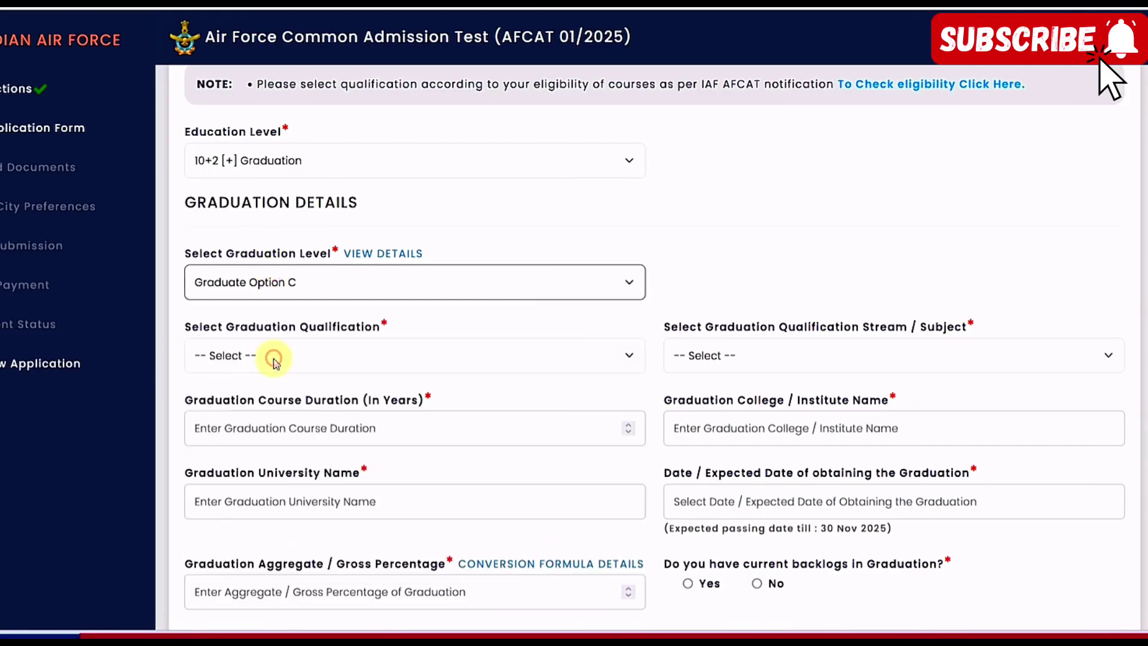
click(284, 363)
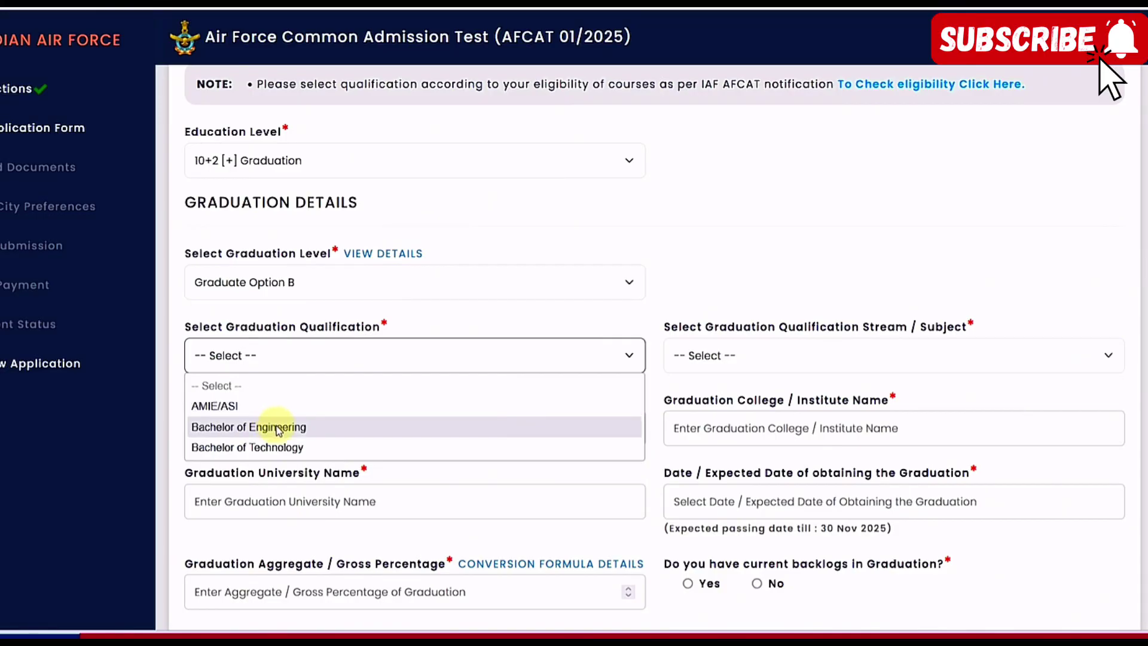
click(278, 447)
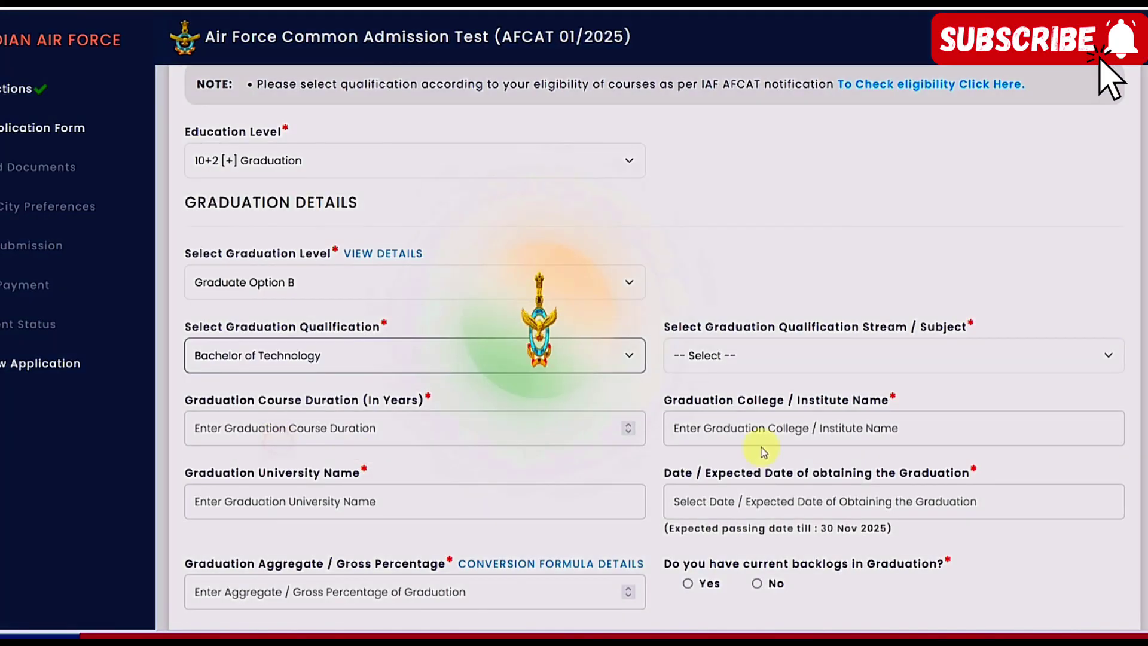
click(725, 366)
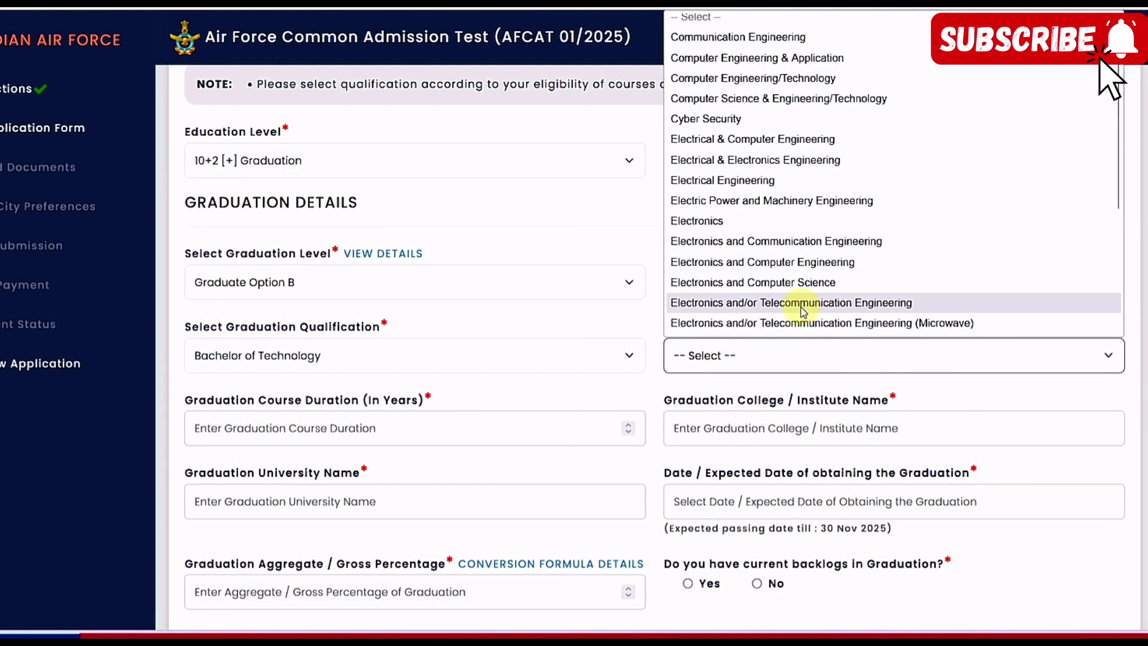
Set Graduate Option A, Bachelor of Technology, with Mechanical Engineering as the stream
click(362, 298)
click(303, 333)
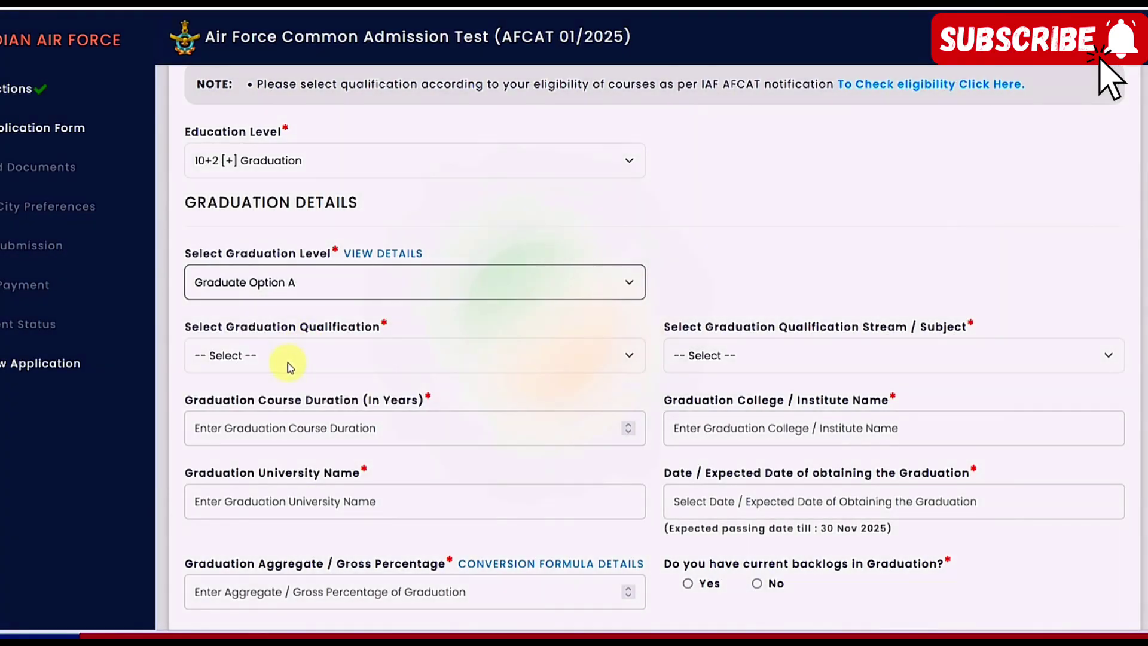
click(288, 362)
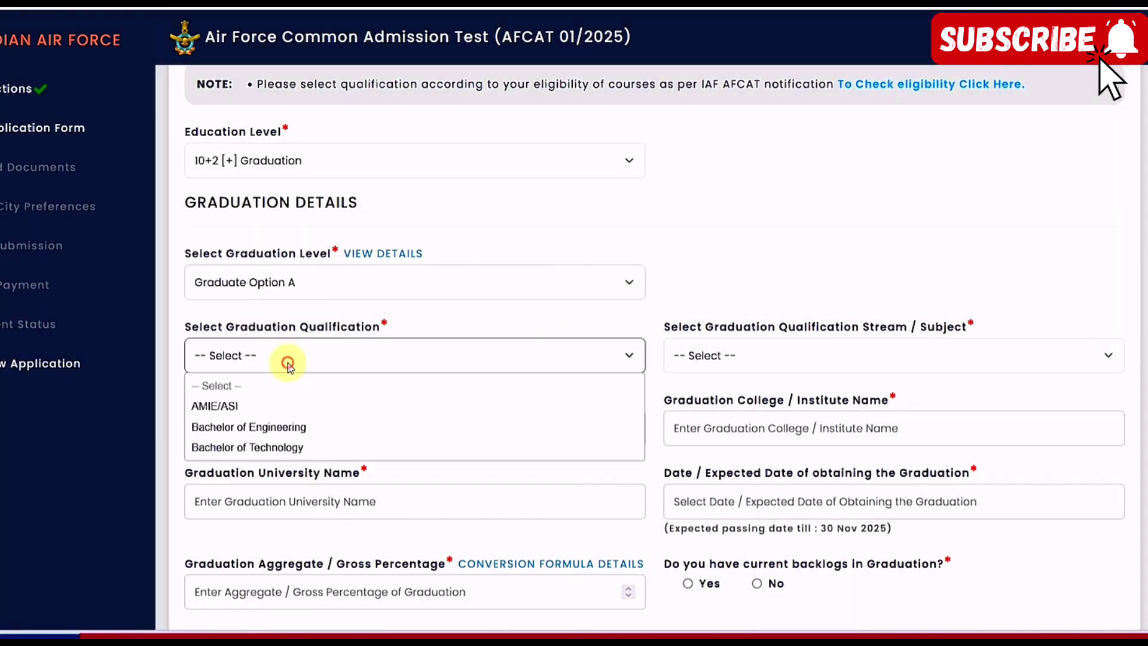
click(277, 449)
click(736, 361)
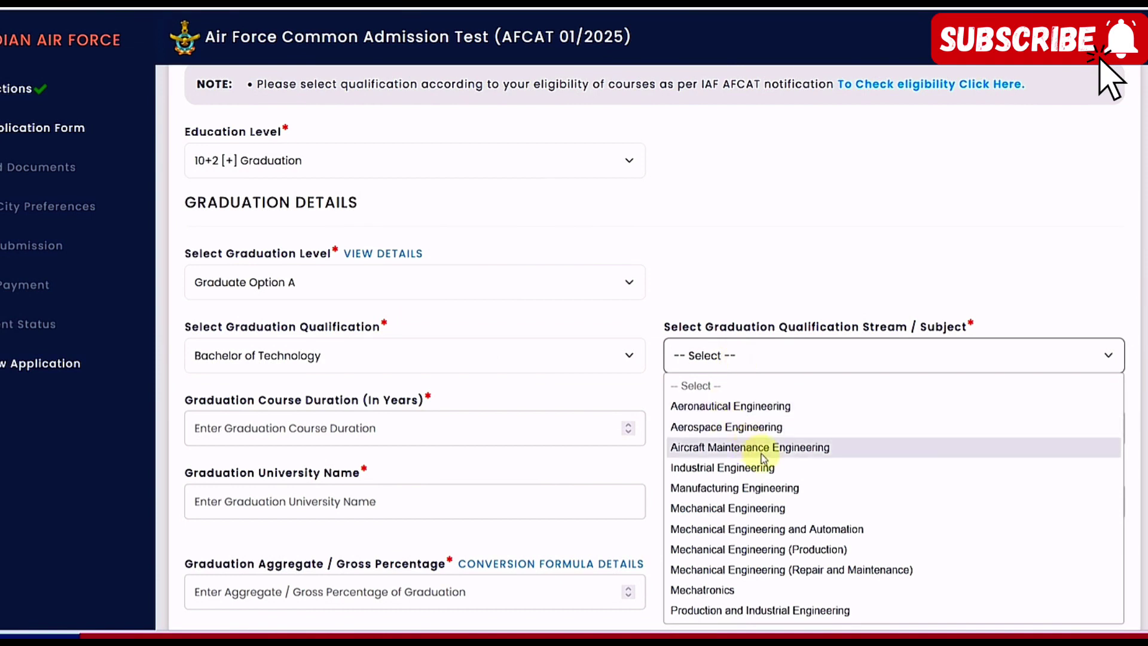
click(751, 507)
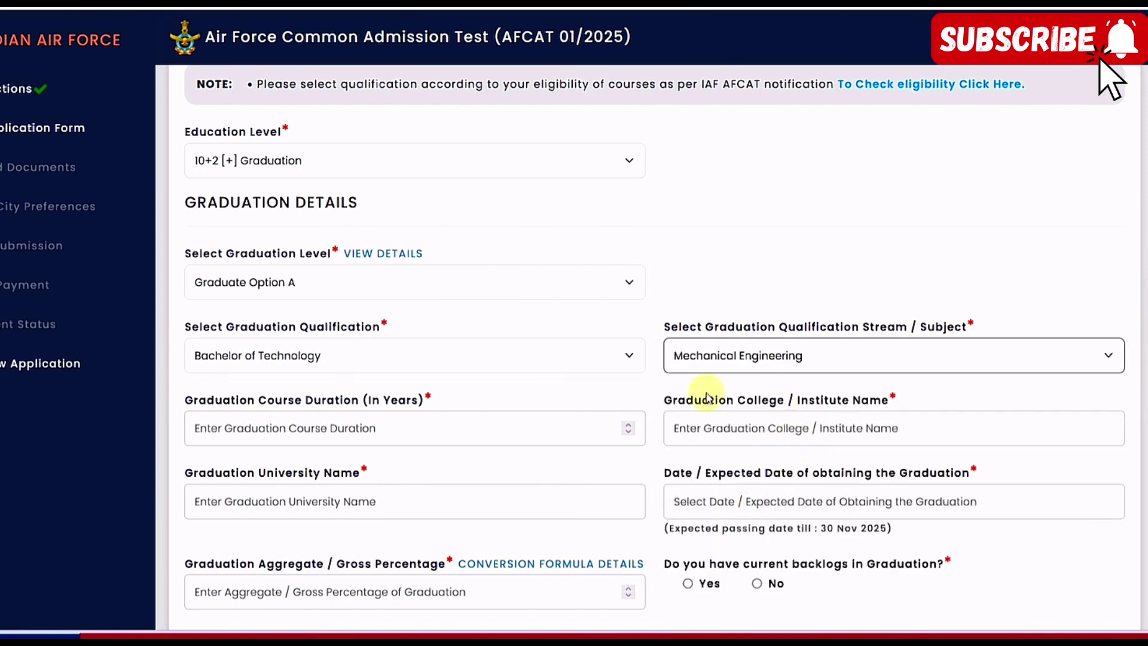
Enter course duration 4 years, college IET ALWAR and university RTU, and read the passing-date note
scroll(595, 359, down, 3)
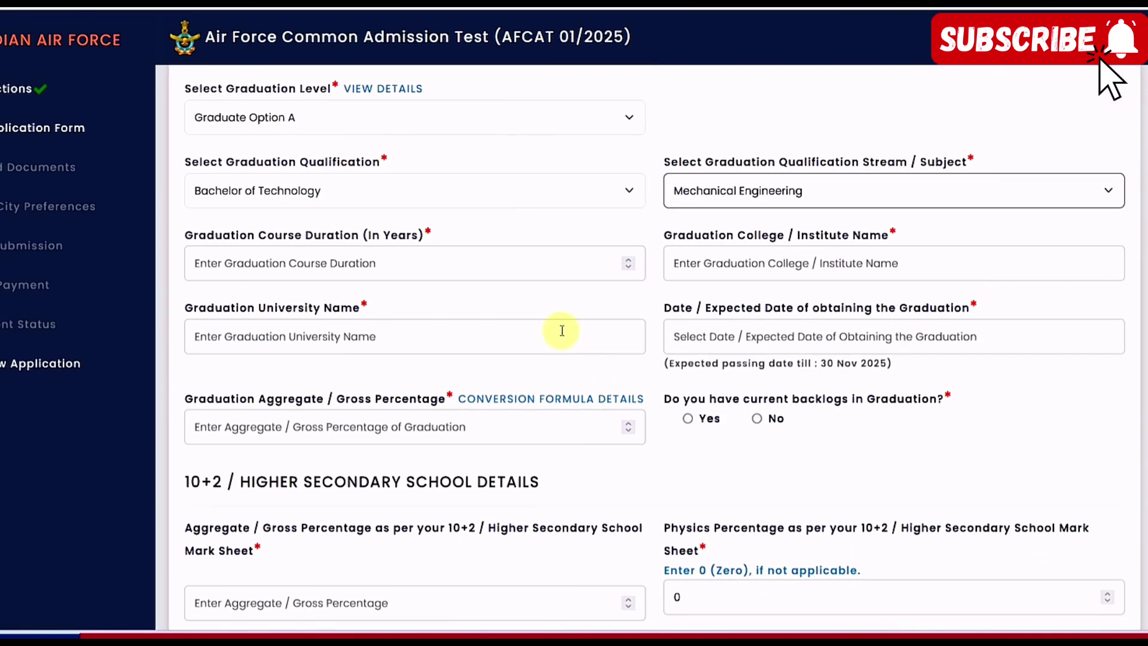
click(280, 274)
text(4)
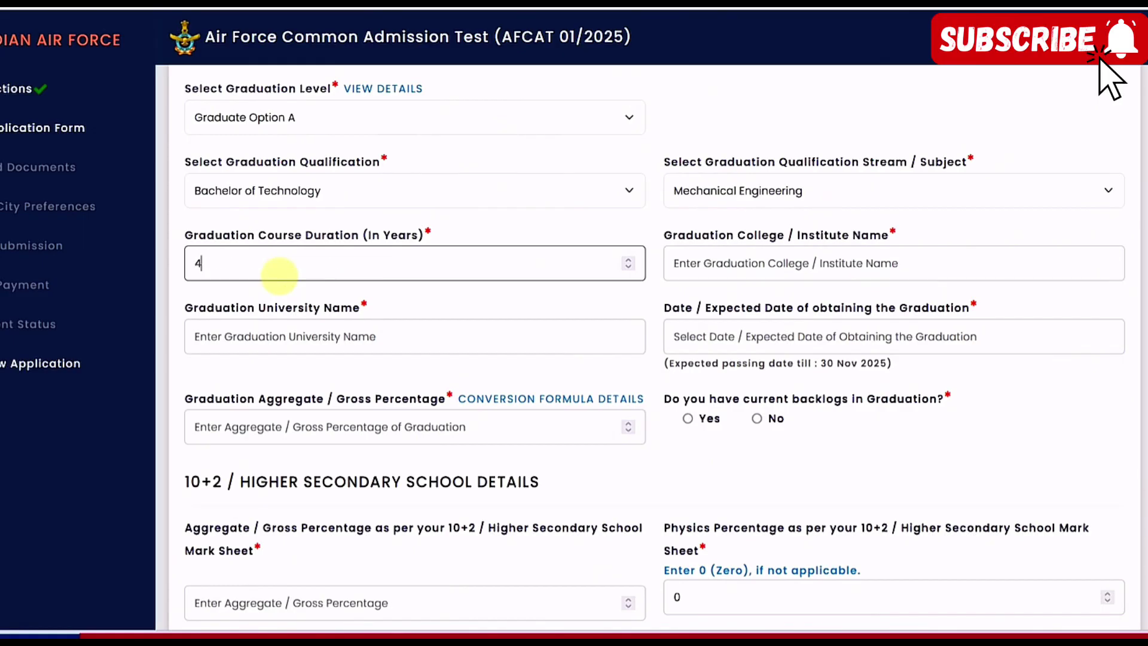
click(719, 264)
text(ie)
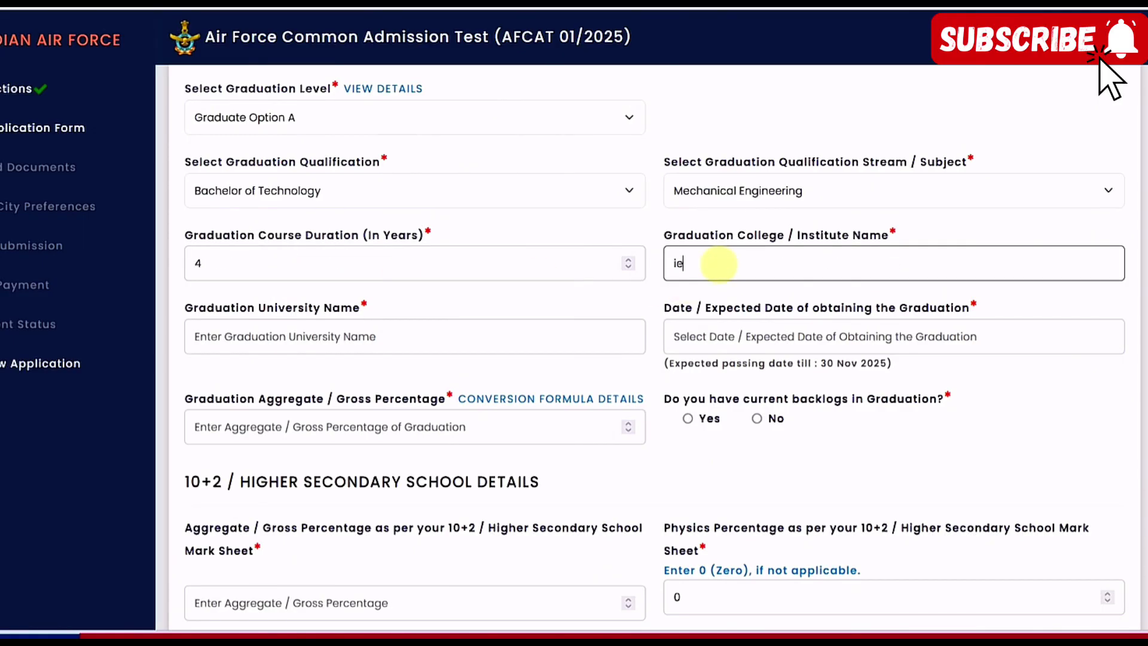
key(BackSpace)
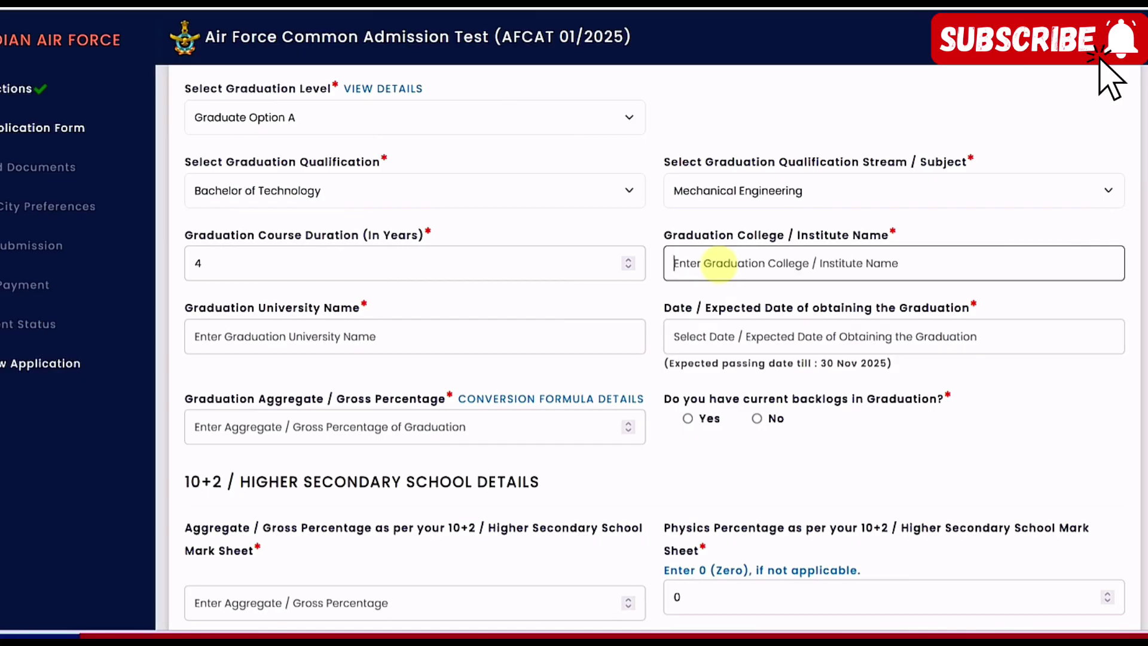
text(IET A)
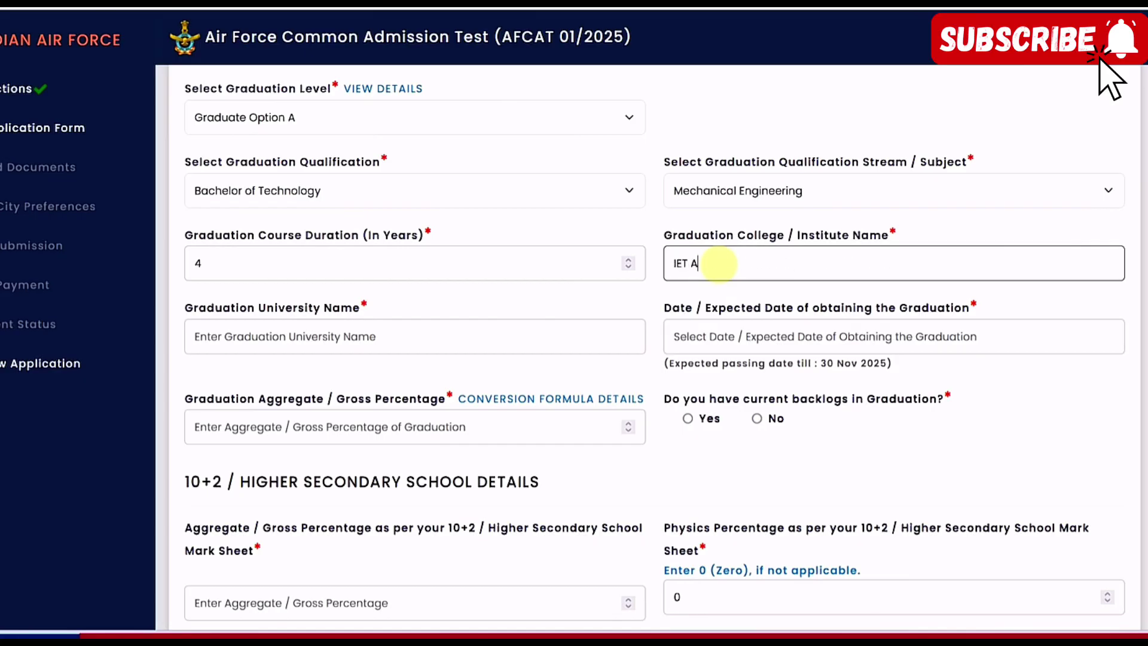
text(LWAR)
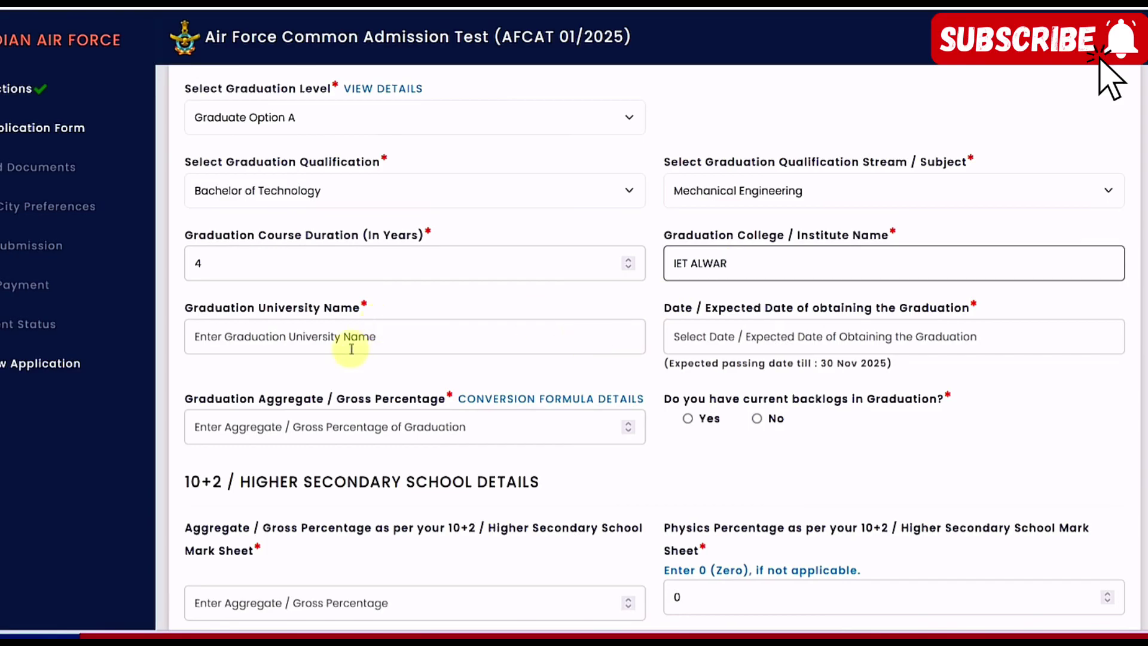
click(339, 353)
text(RTU)
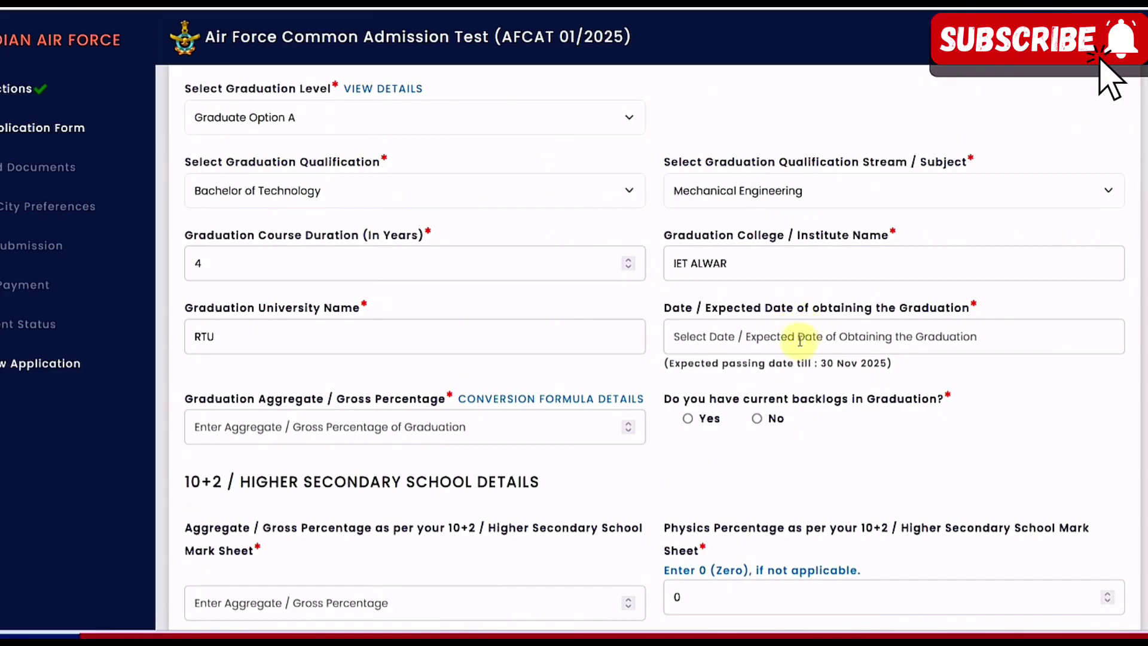
drag(701, 369, 889, 366)
click(907, 372)
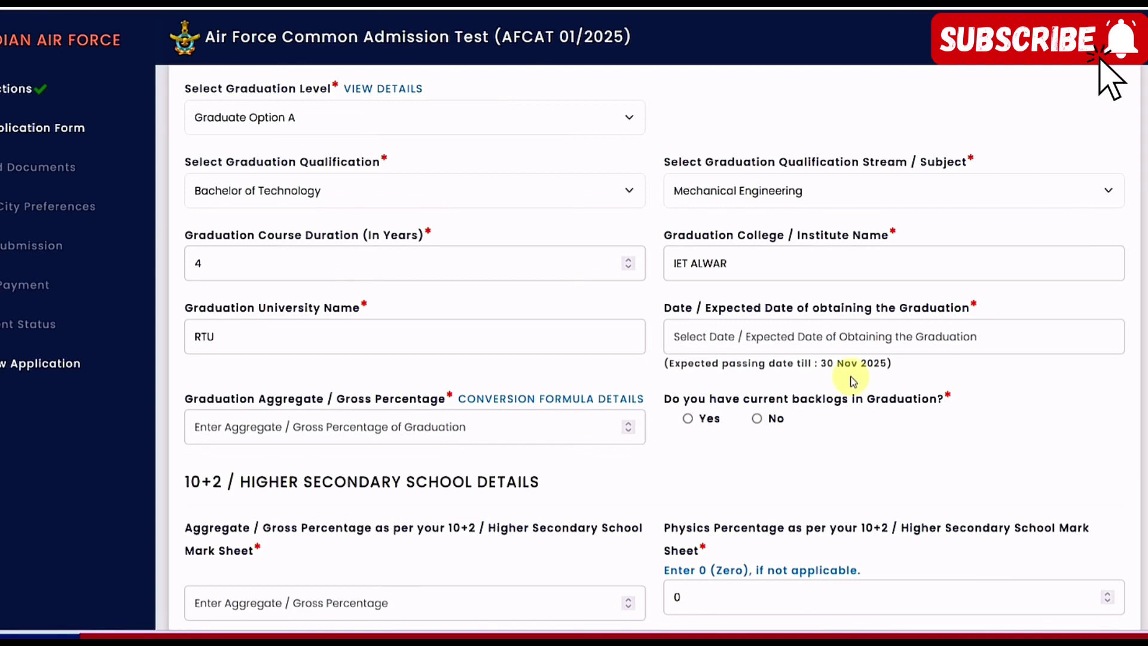
Pick 14 September 2023 as the graduation date in the calendar
click(806, 345)
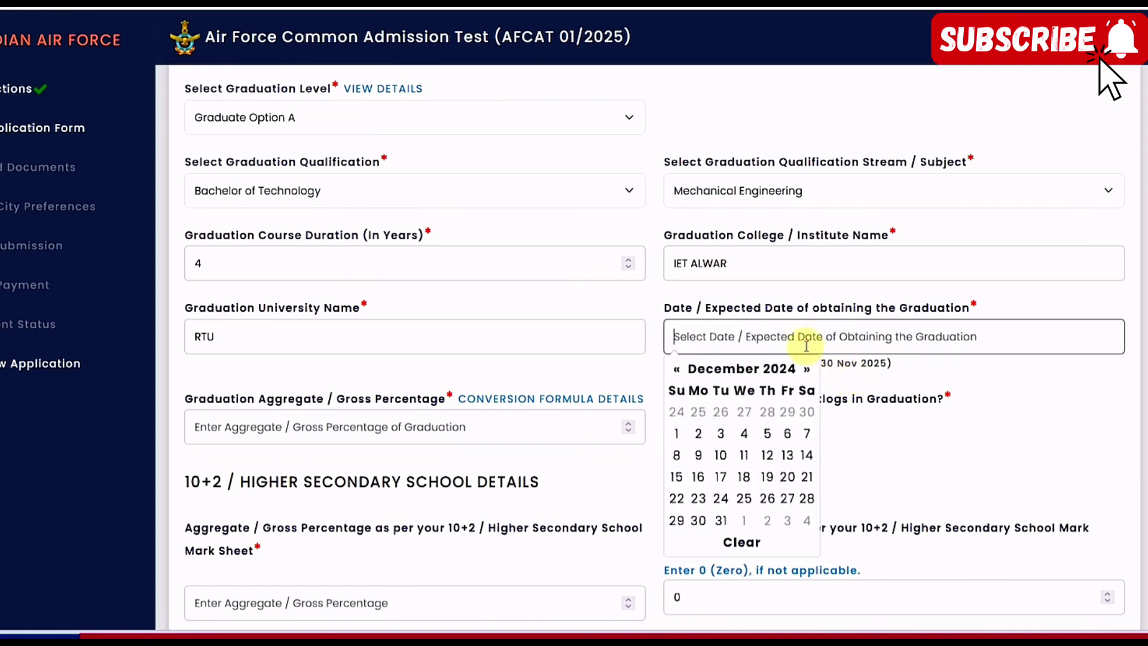
click(876, 391)
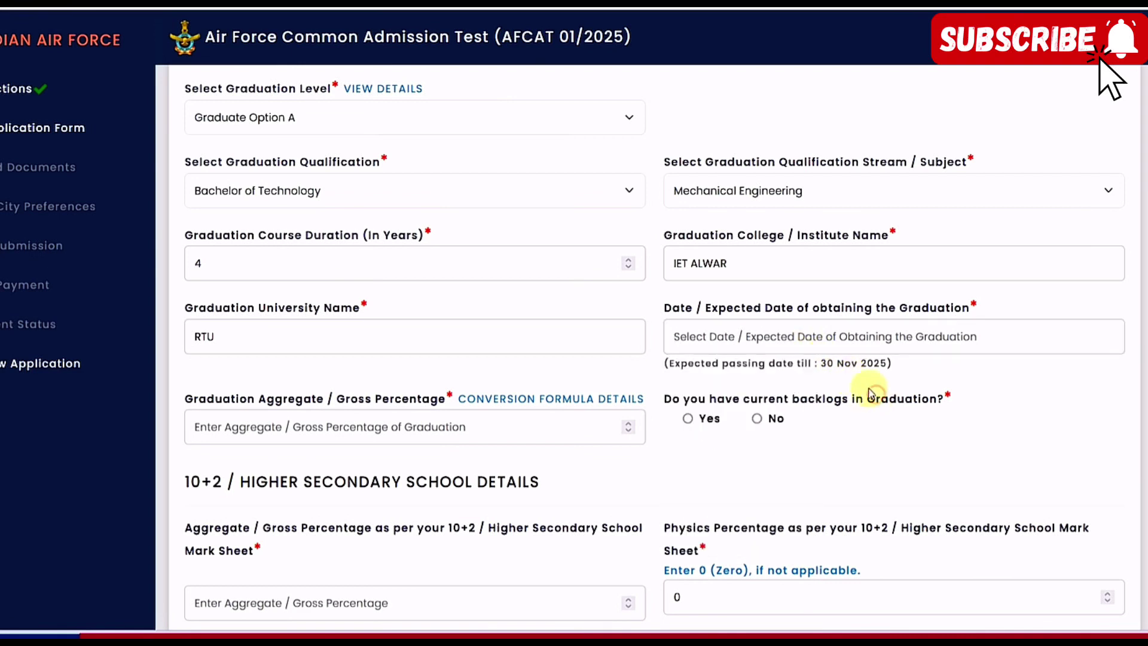
click(817, 340)
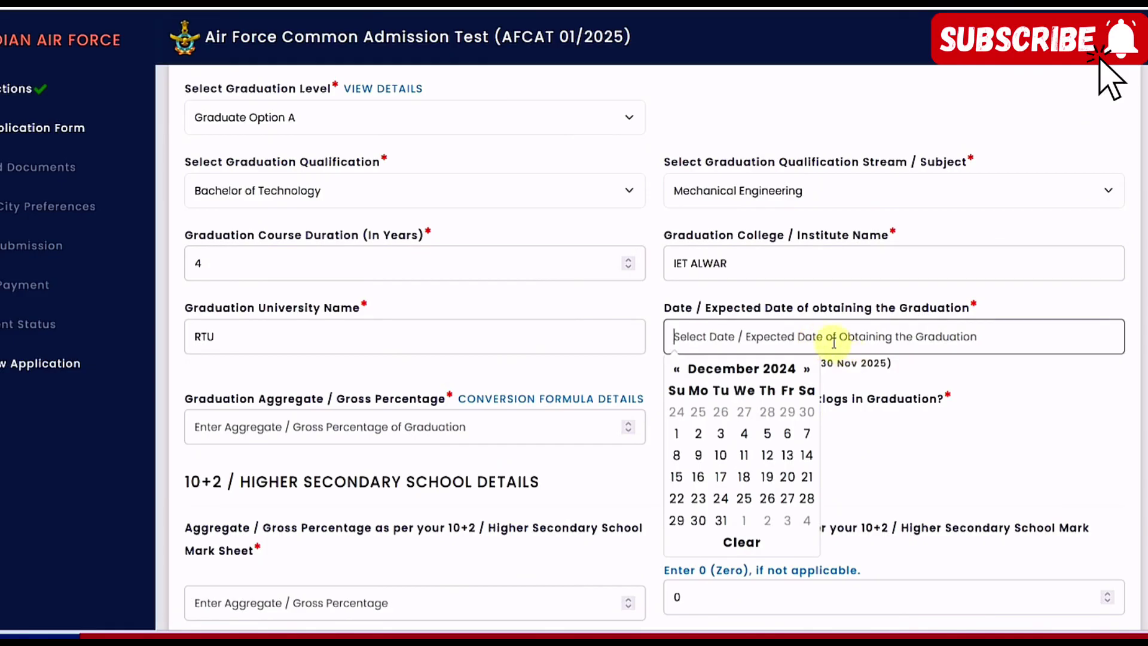
click(858, 384)
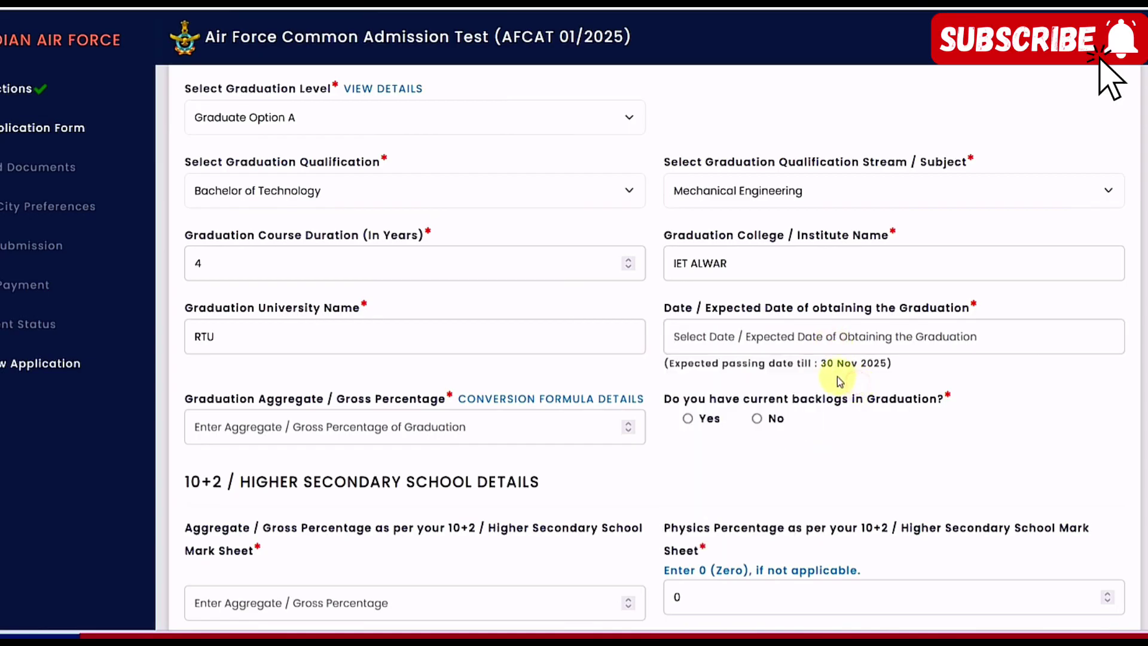
click(789, 340)
click(764, 368)
click(754, 370)
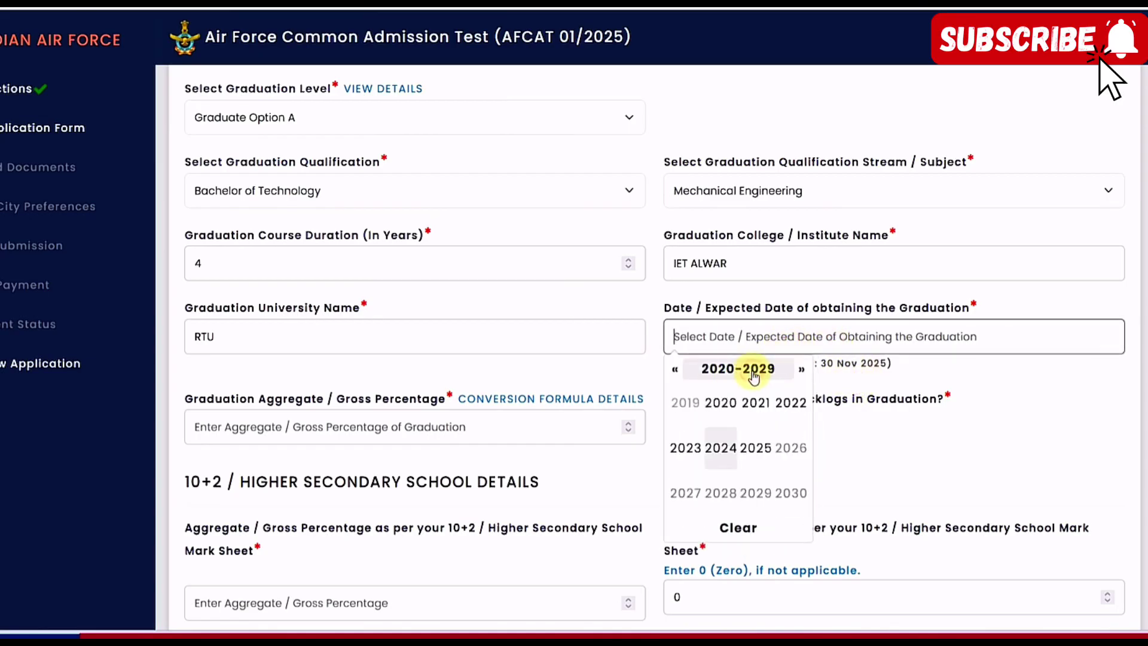
click(685, 448)
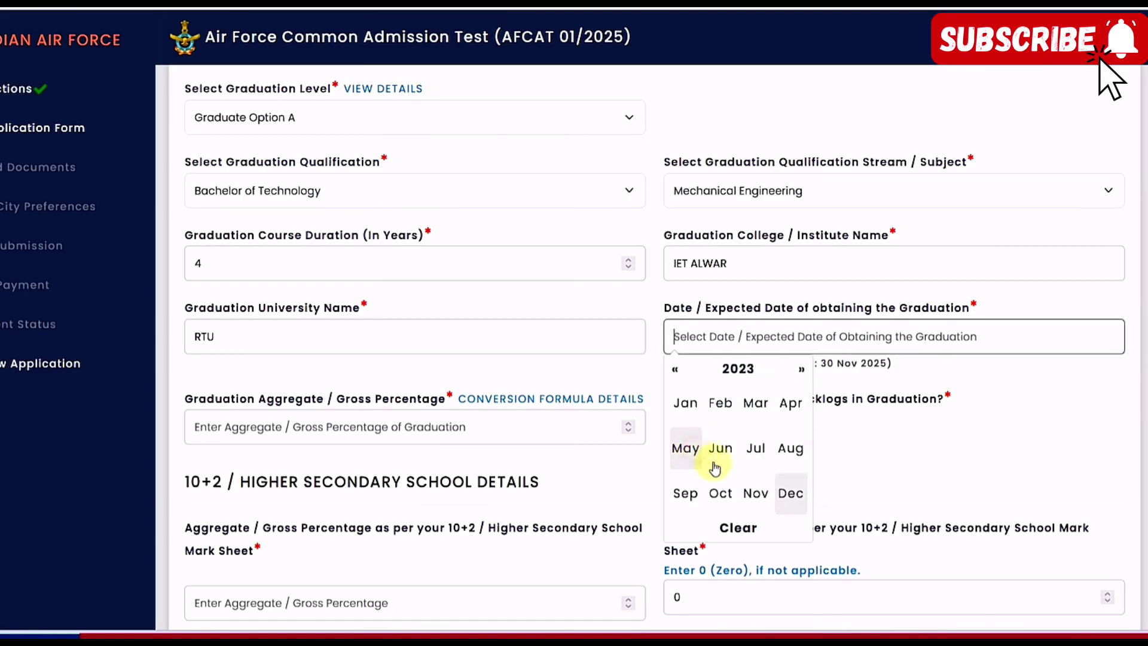
click(686, 492)
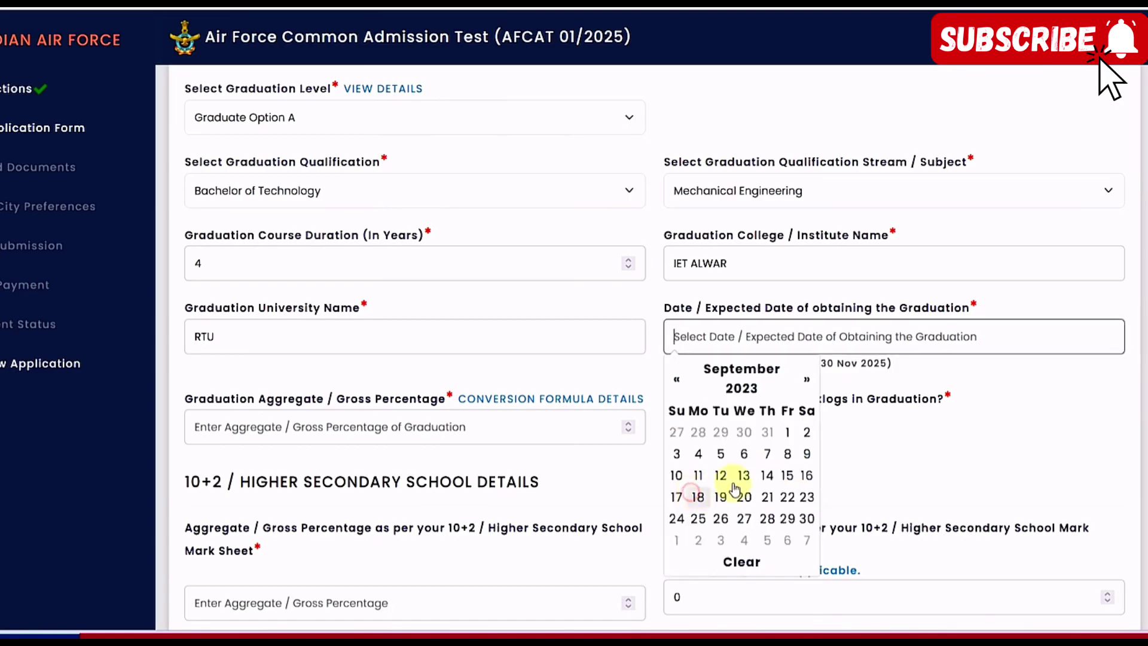
click(765, 475)
Enter a graduation aggregate of 71 and answer No to current backlogs
scroll(526, 395, down, 1)
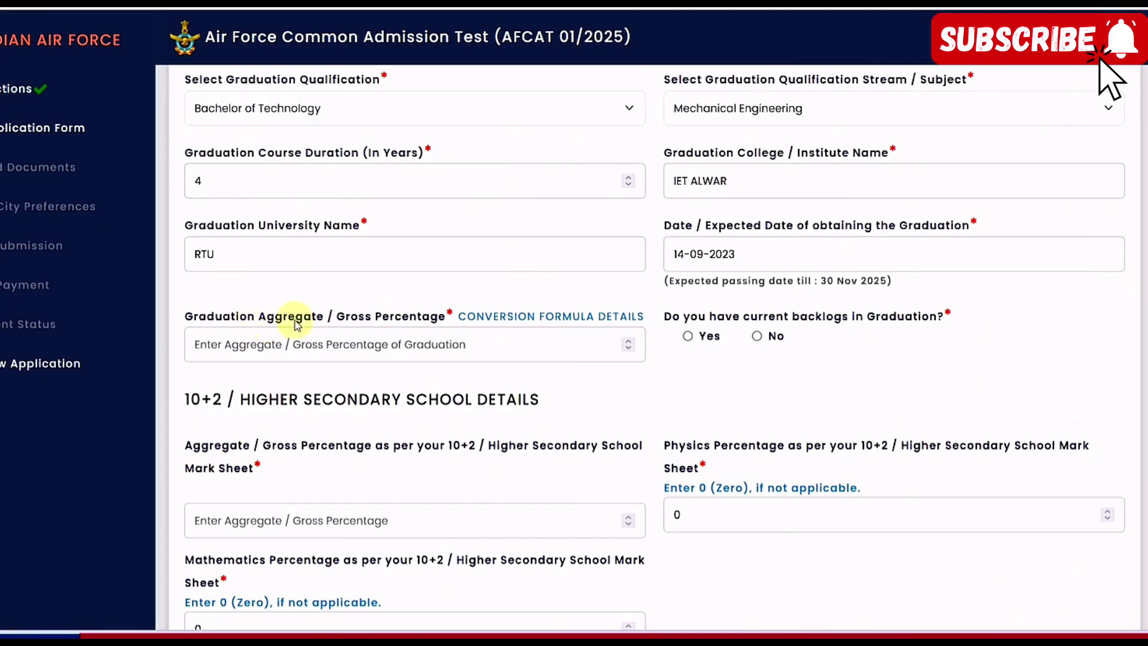
click(301, 344)
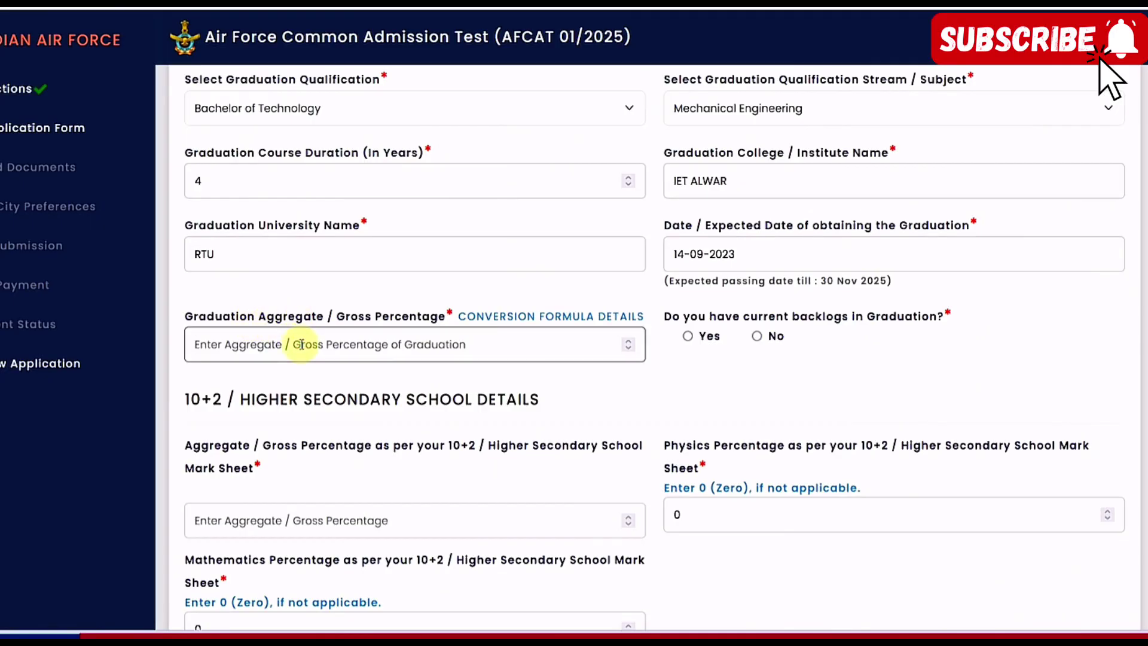
text(71)
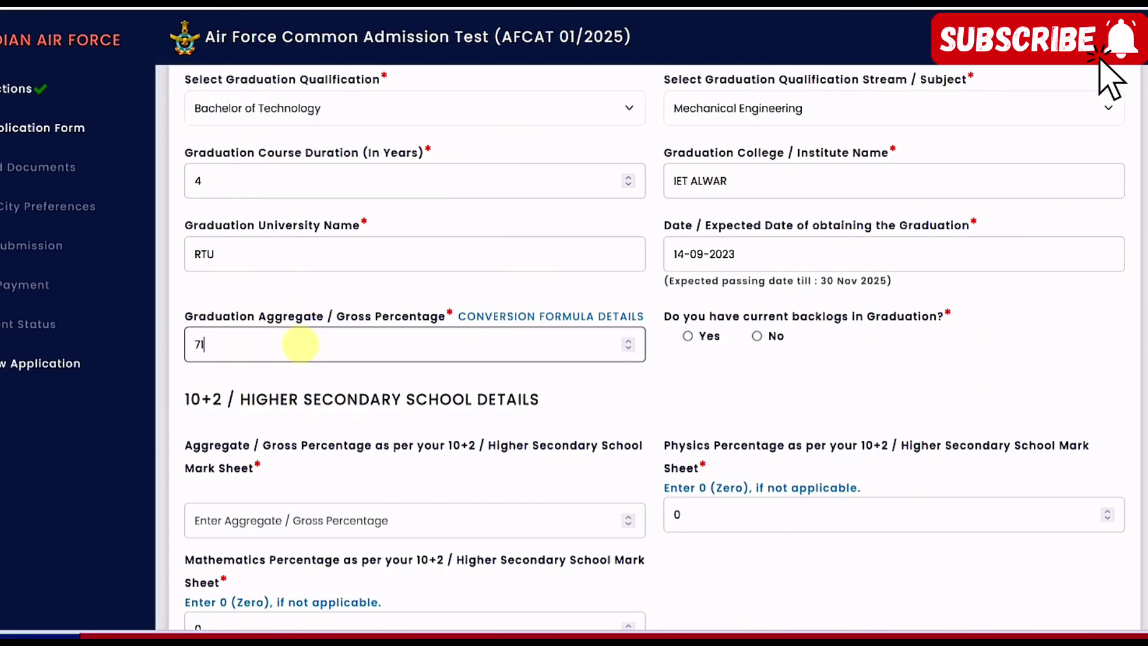
click(704, 382)
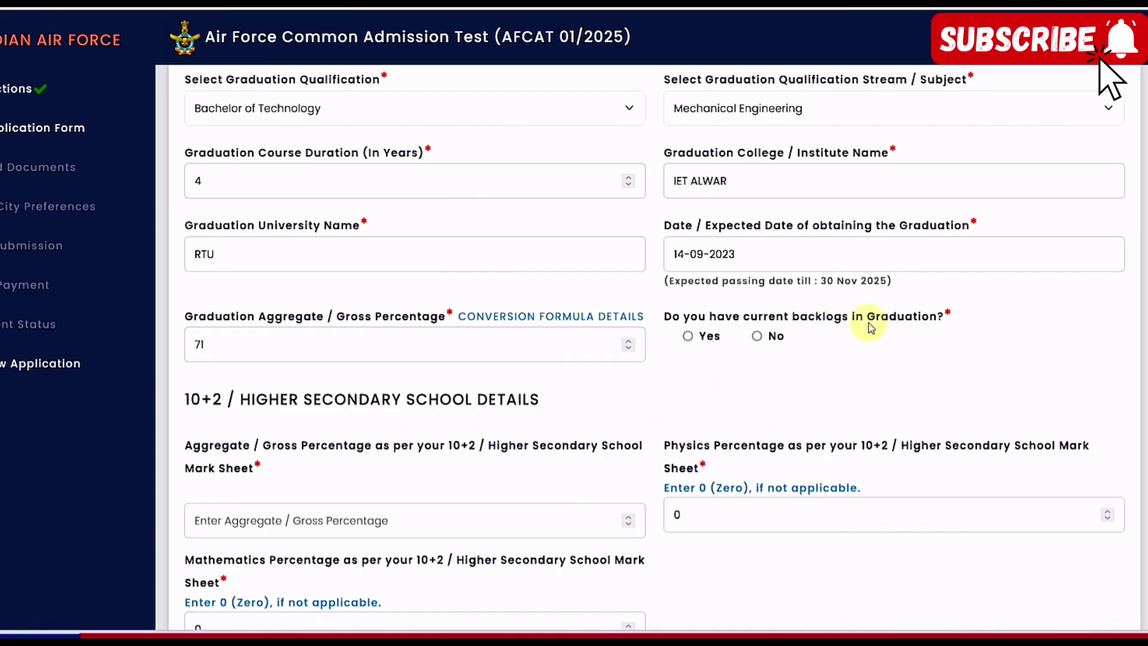
click(756, 335)
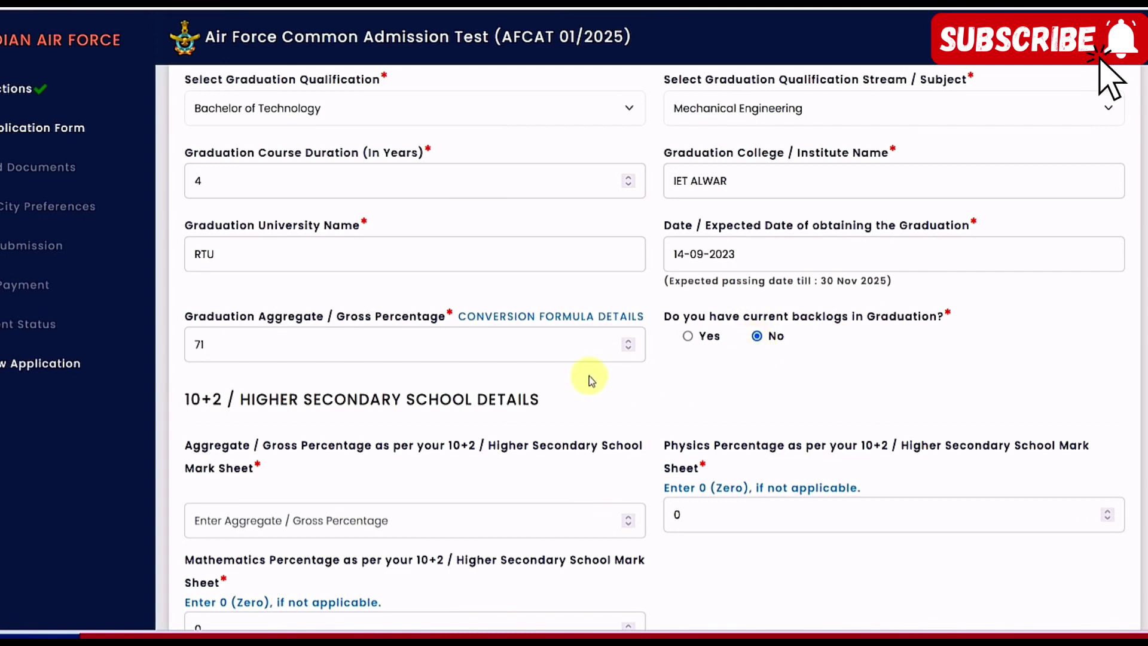
Enter 10+2 aggregate 82, Physics 88 and Mathematics 91, then save the qualification details
scroll(567, 375, down, 3)
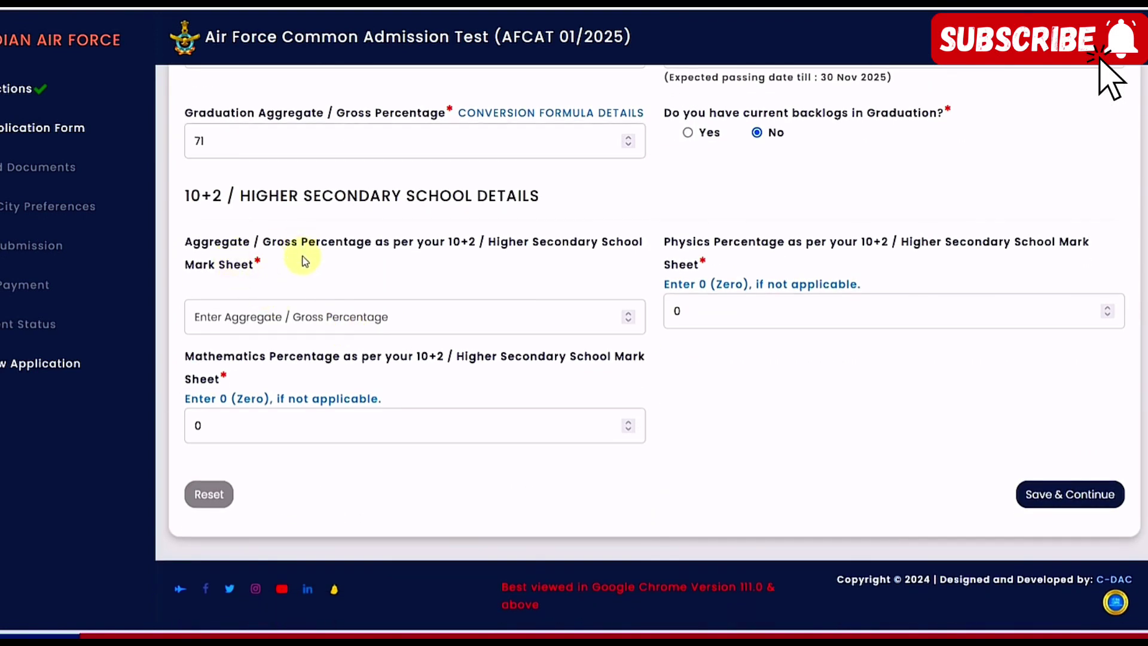
click(338, 326)
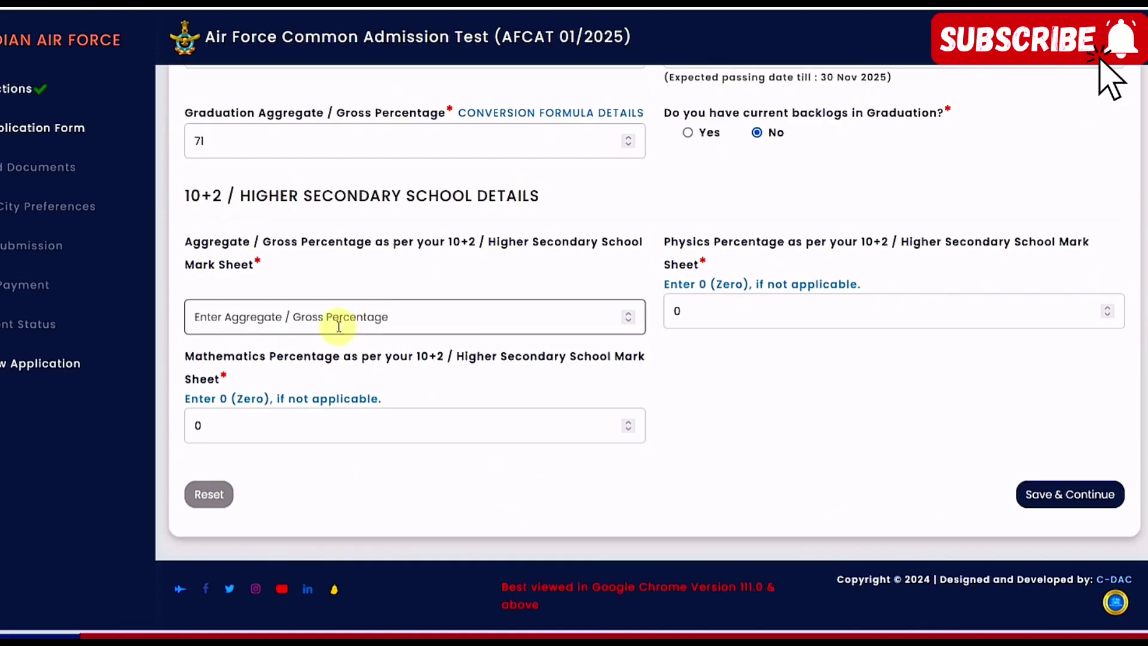
text(82)
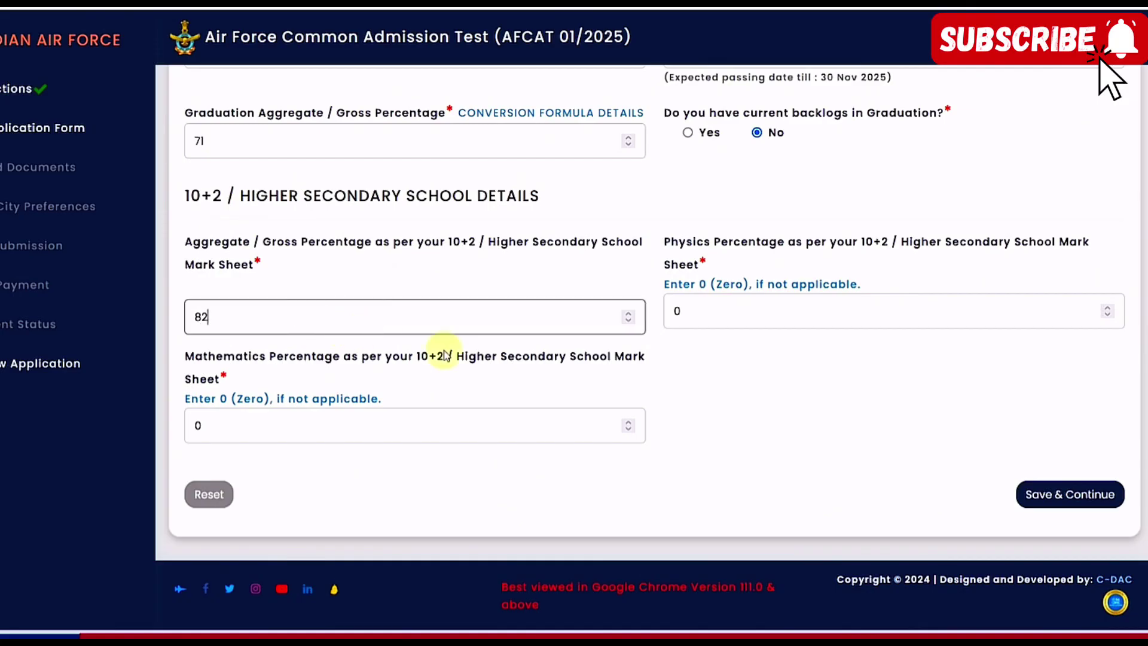
click(734, 305)
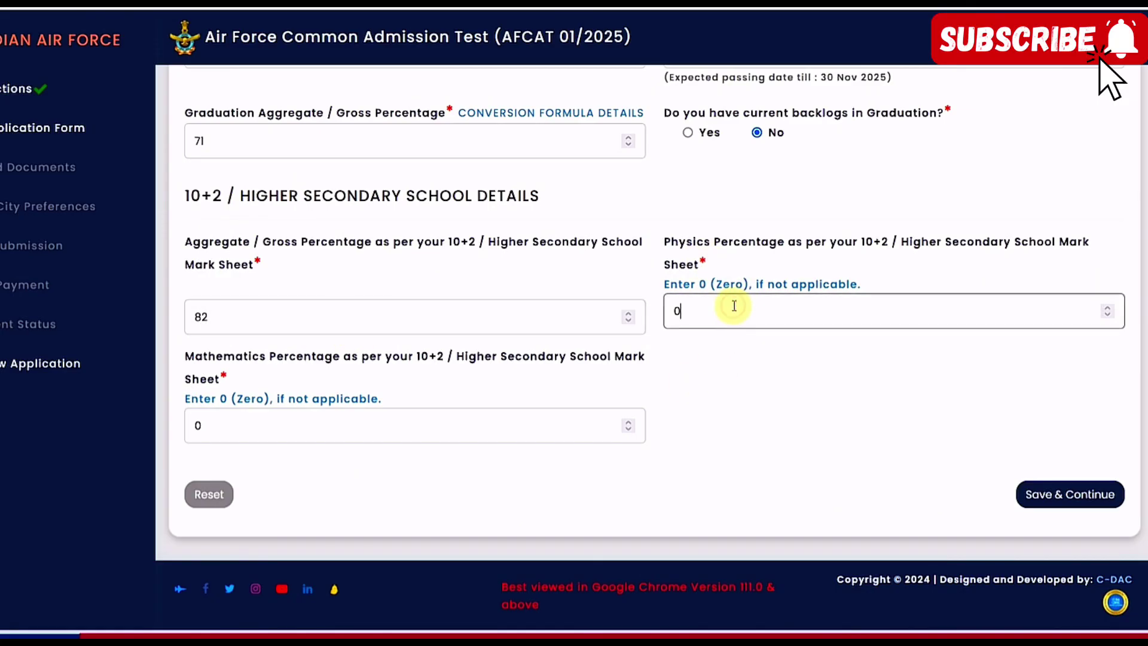
double_click(672, 311)
text(88)
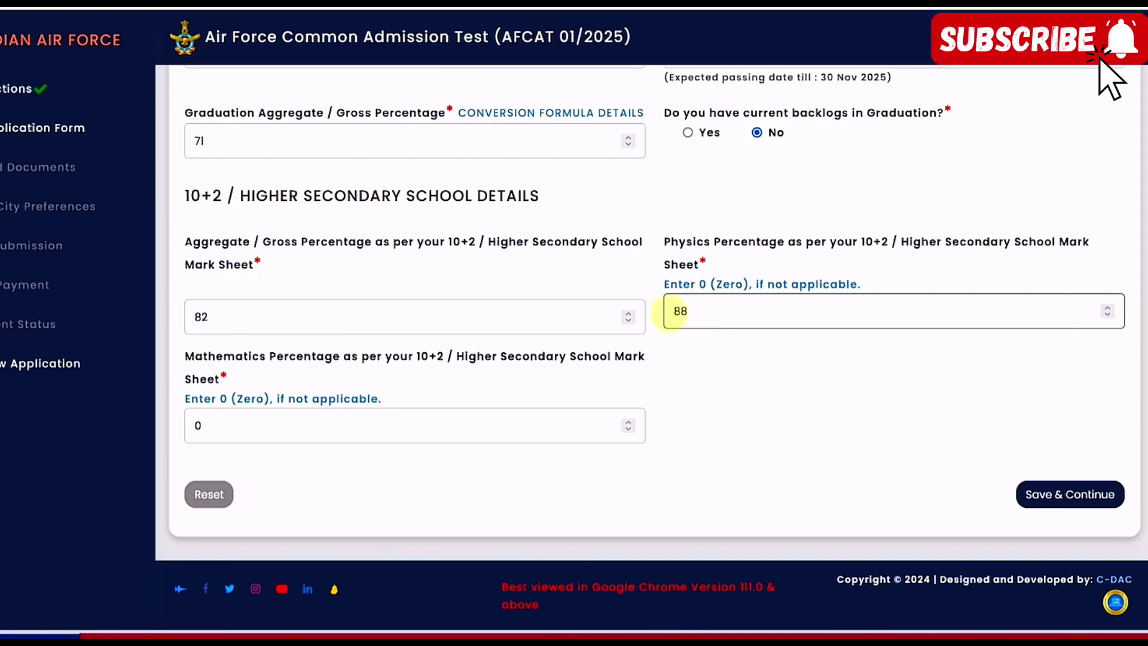
double_click(199, 425)
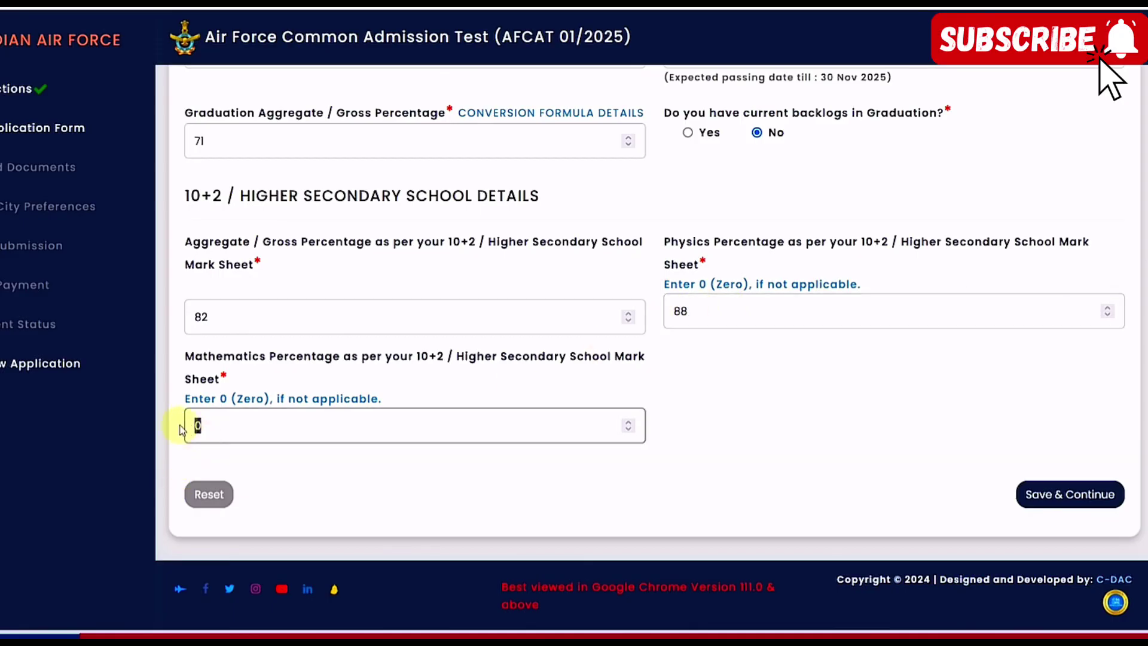
text(91)
click(684, 374)
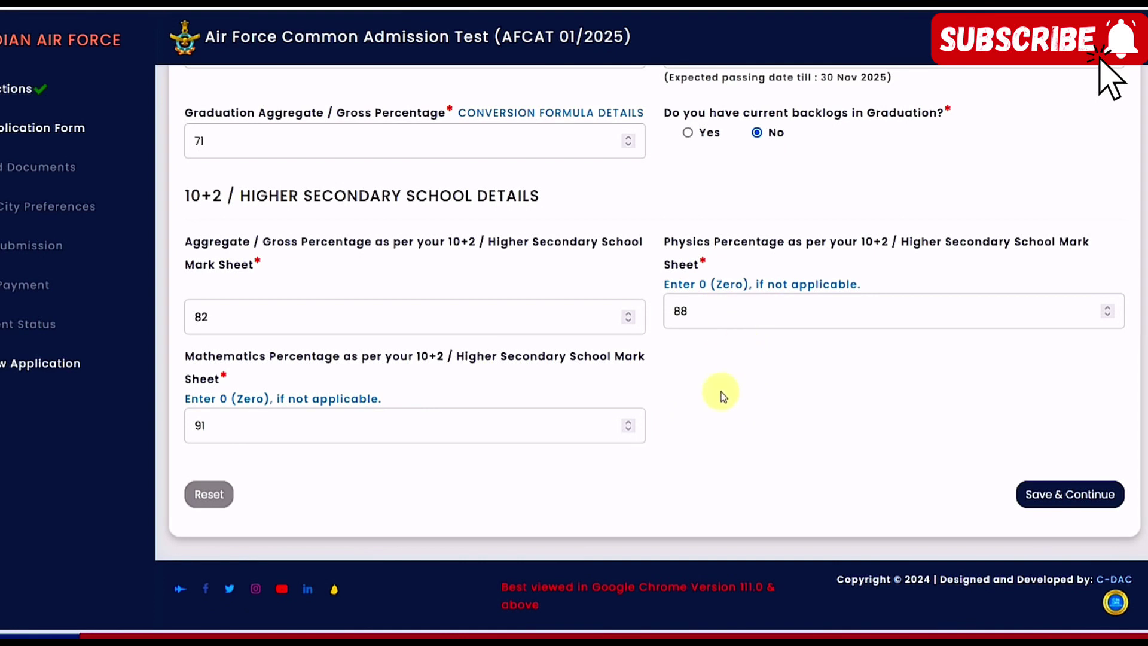
click(1052, 504)
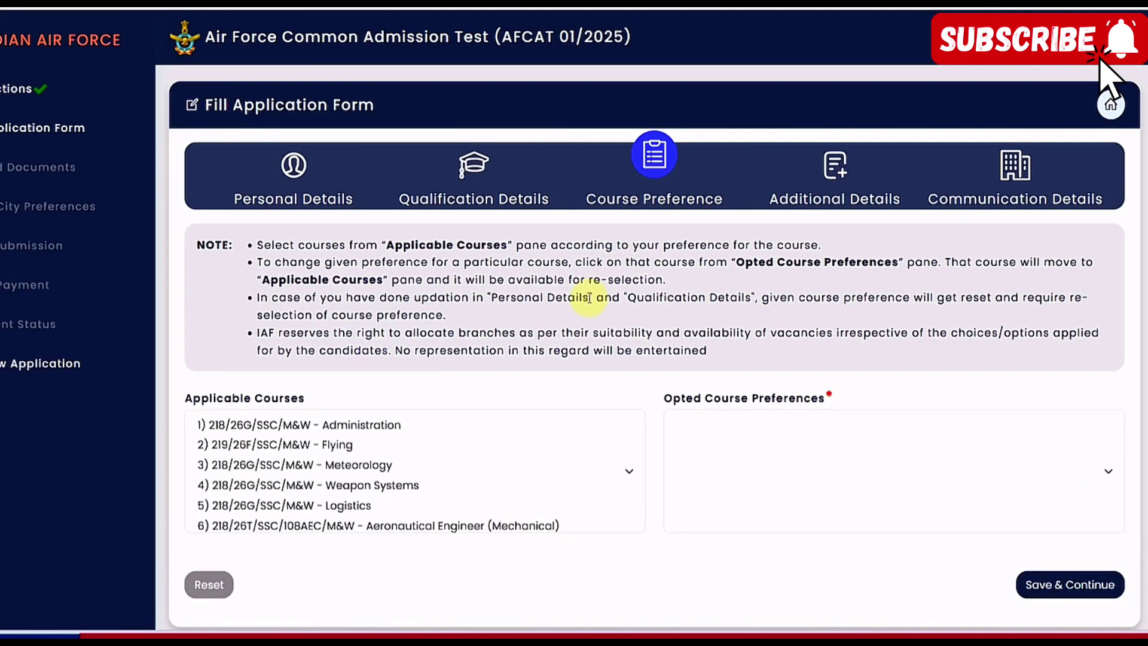
Opt for Administration, Aeronautical Engineer (Mechanical), Flying, Weapon Systems, Meteorology, Logistics in order, then save
scroll(512, 287, down, 2)
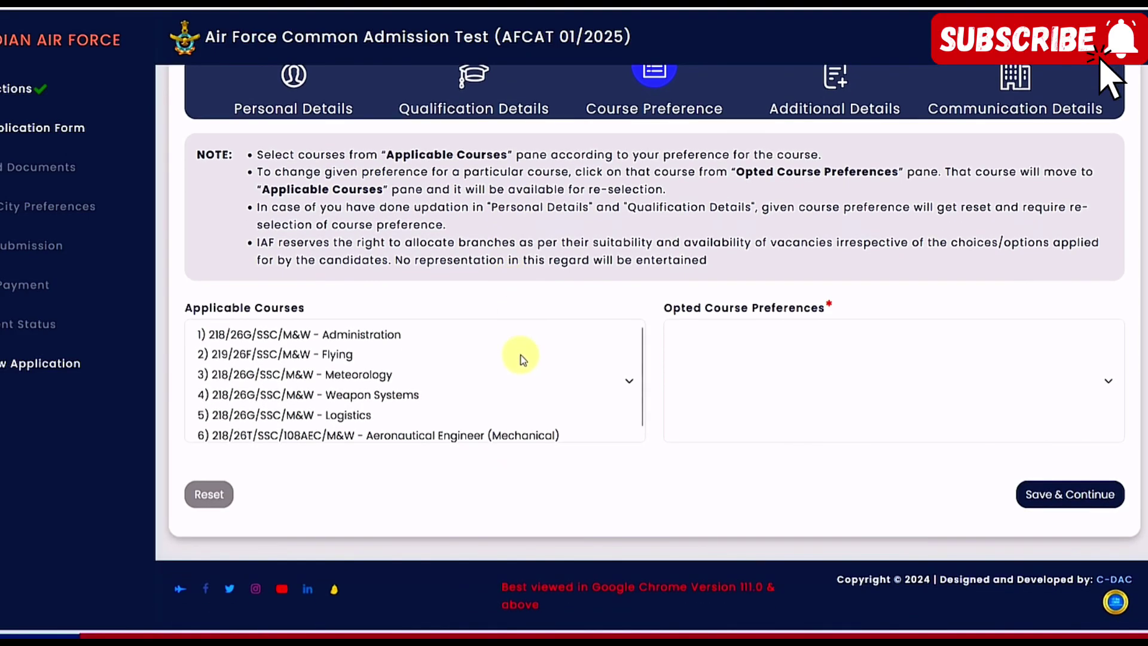
scroll(520, 361, down, 1)
scroll(515, 378, up, 1)
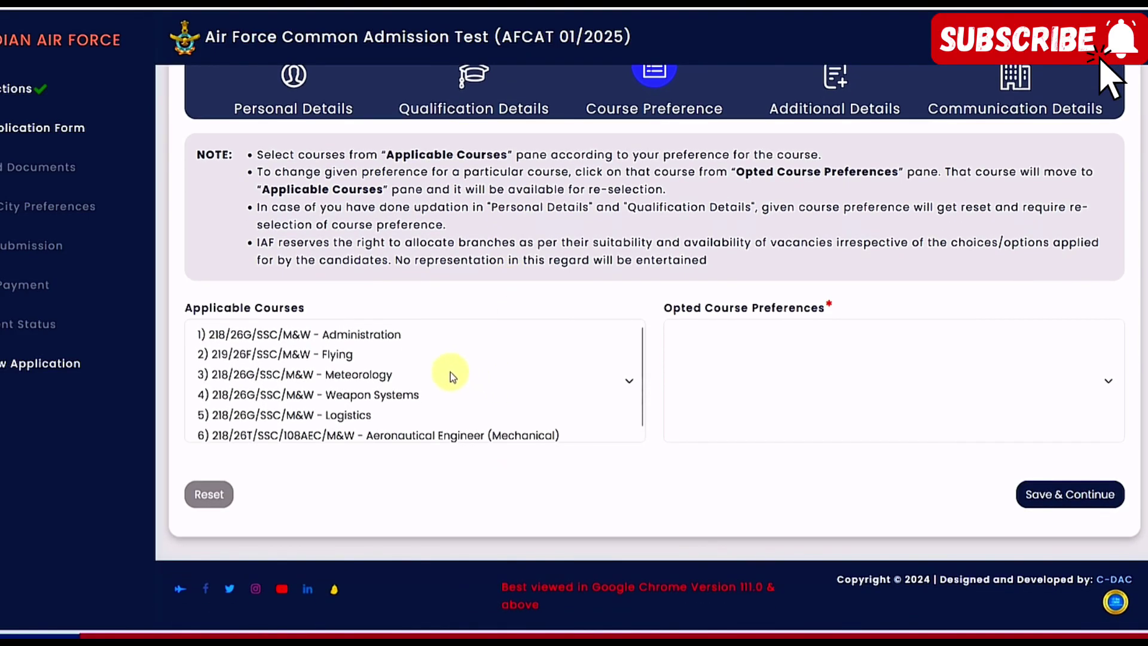
click(359, 335)
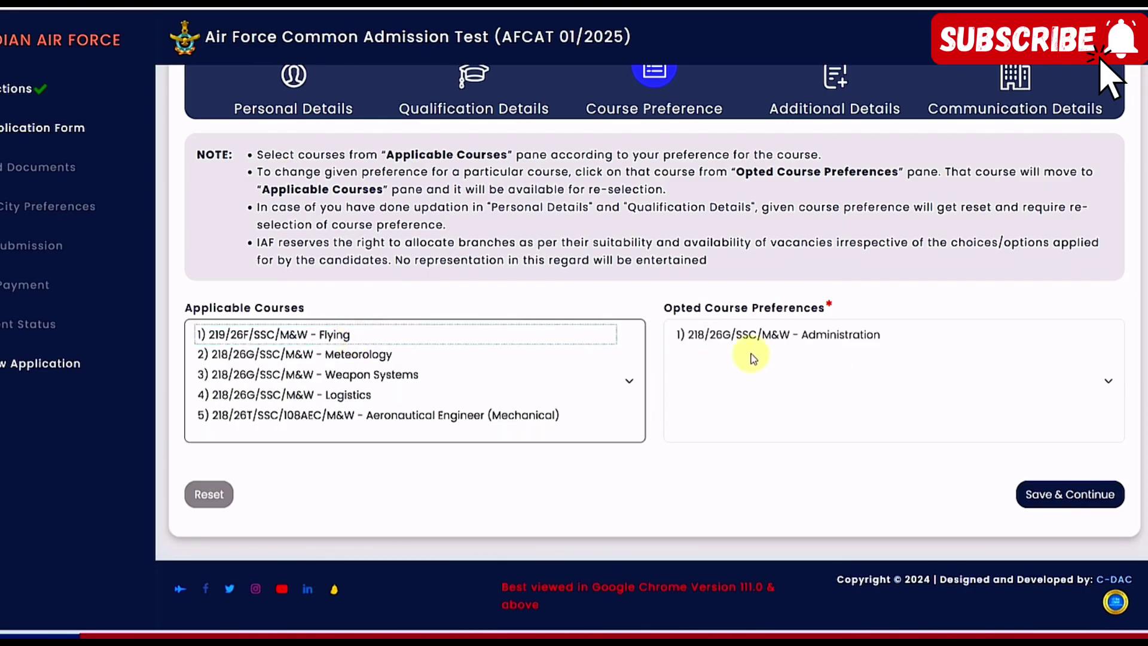
click(443, 414)
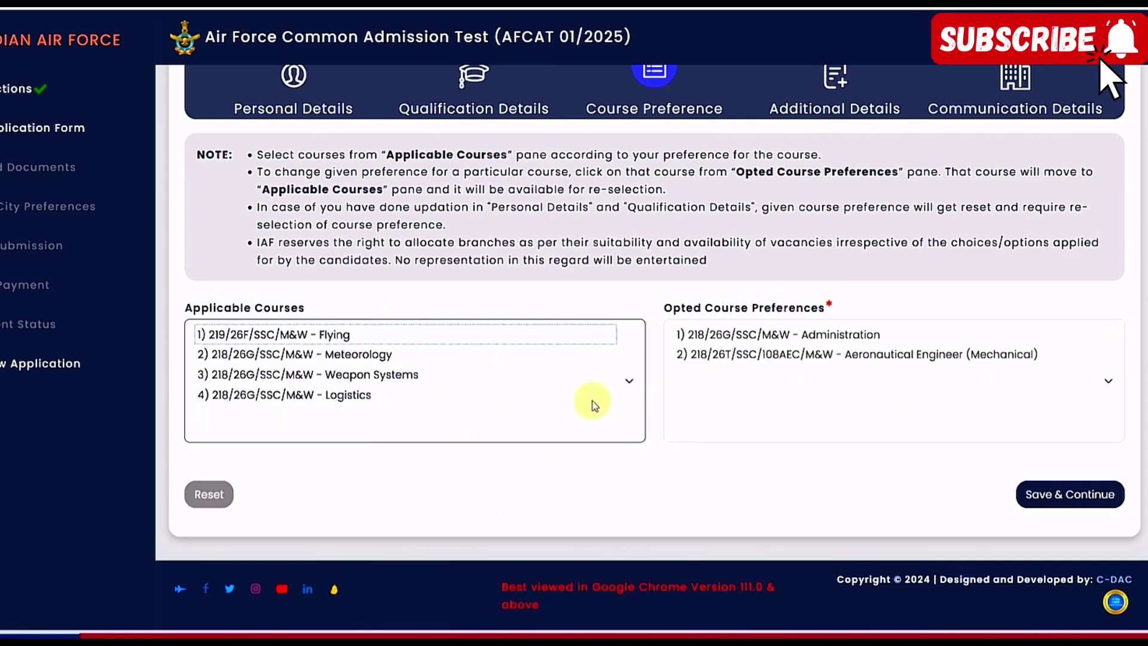
click(341, 335)
click(359, 354)
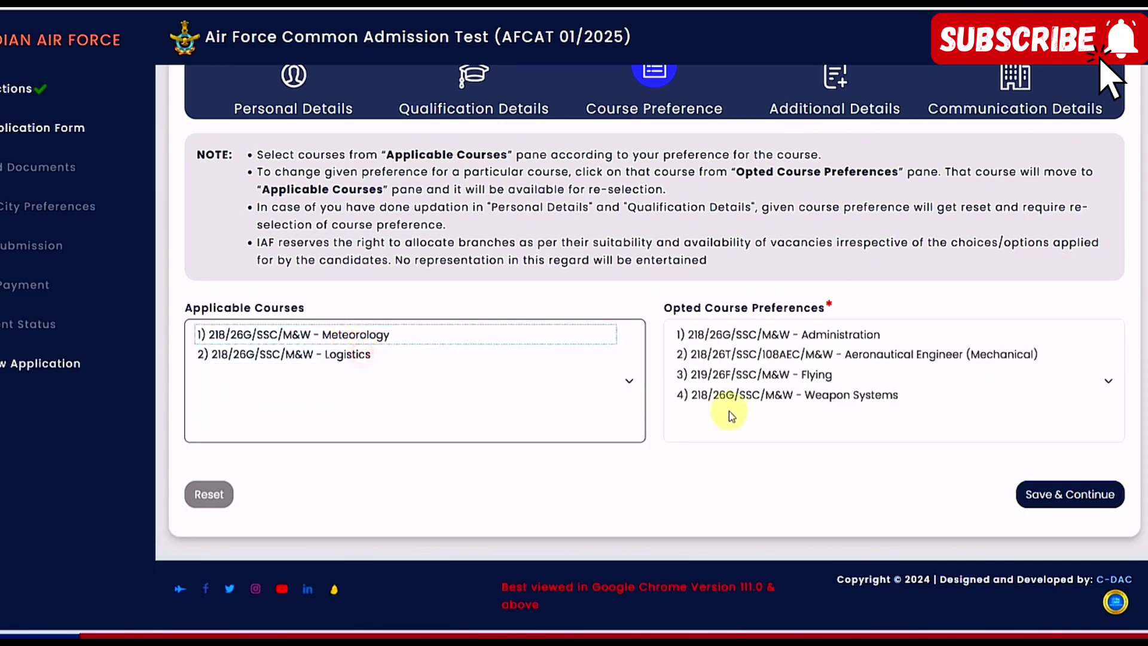
click(359, 335)
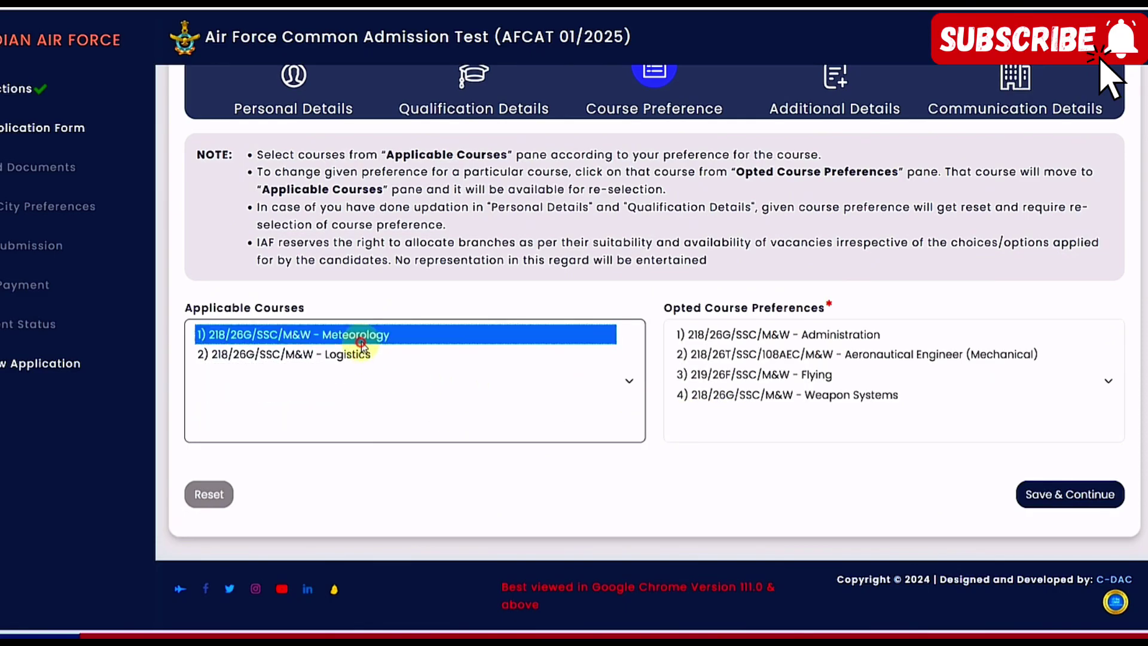
click(356, 338)
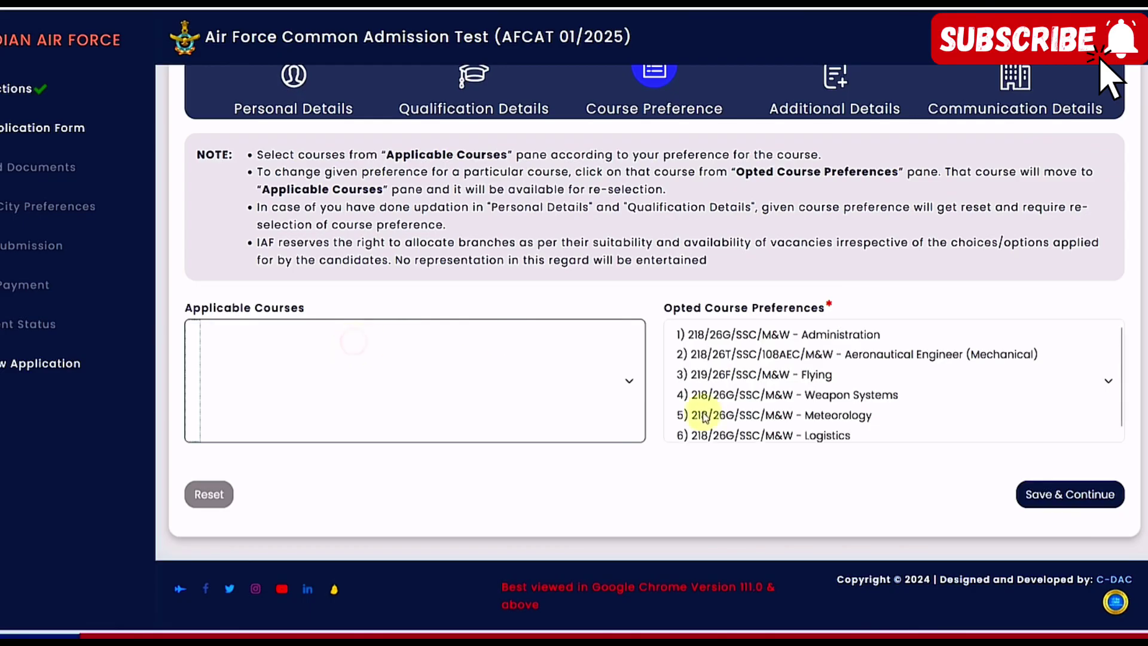
click(1074, 495)
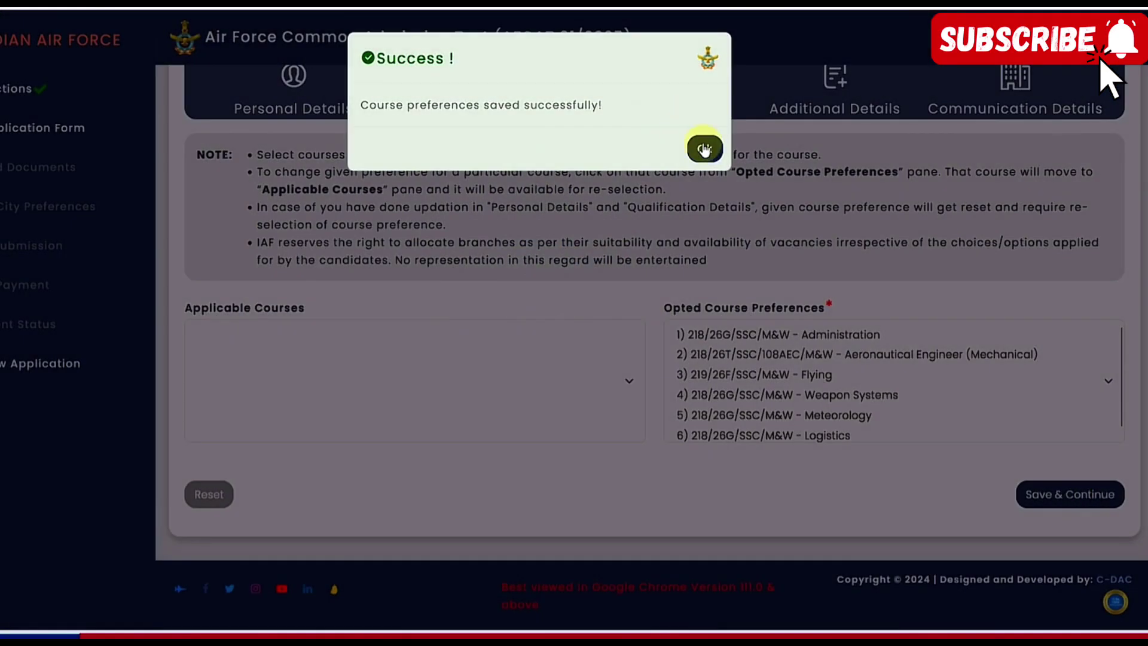
click(704, 147)
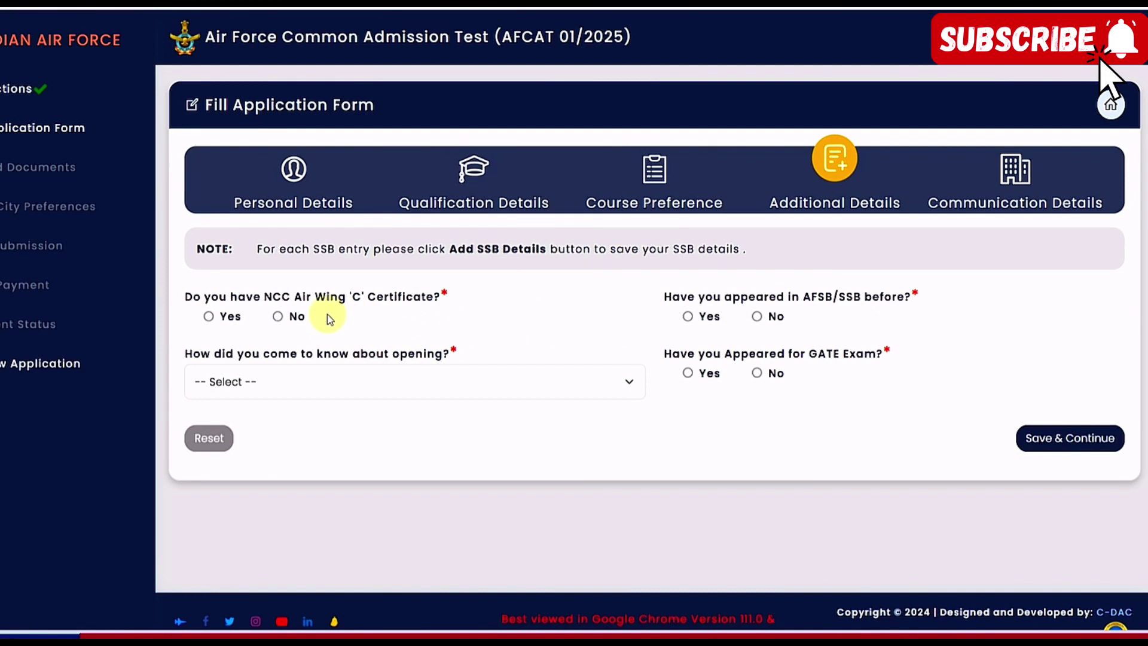
Answer No for NCC and prior AFSB/SSB, choose Social Media as source, No for GATE, and save
click(210, 318)
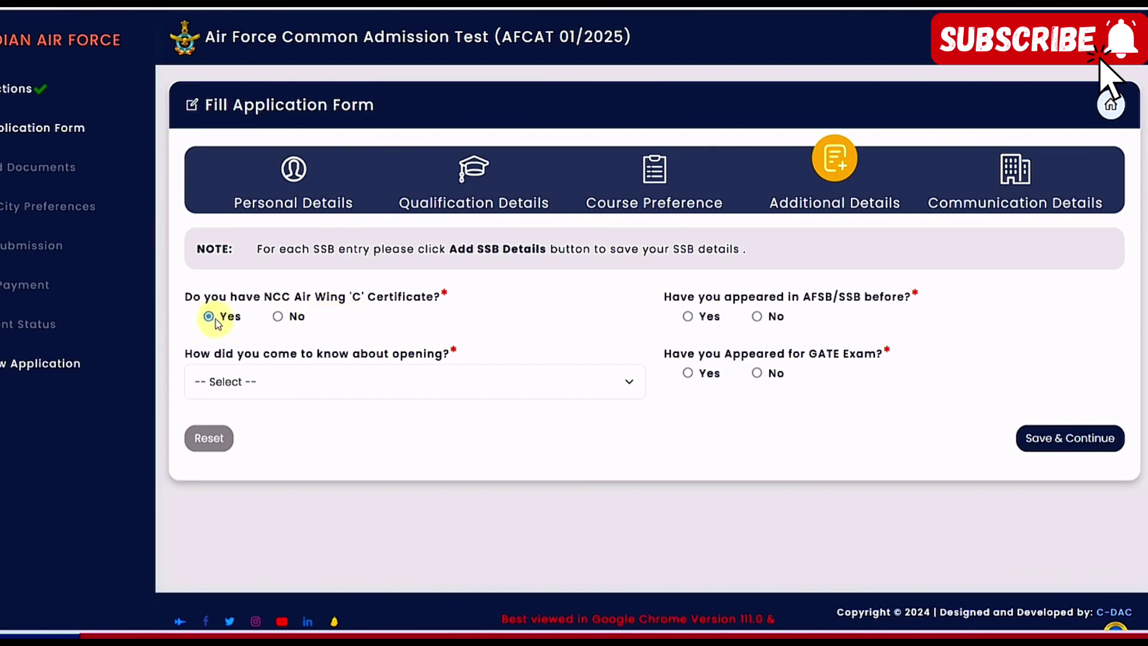
click(278, 316)
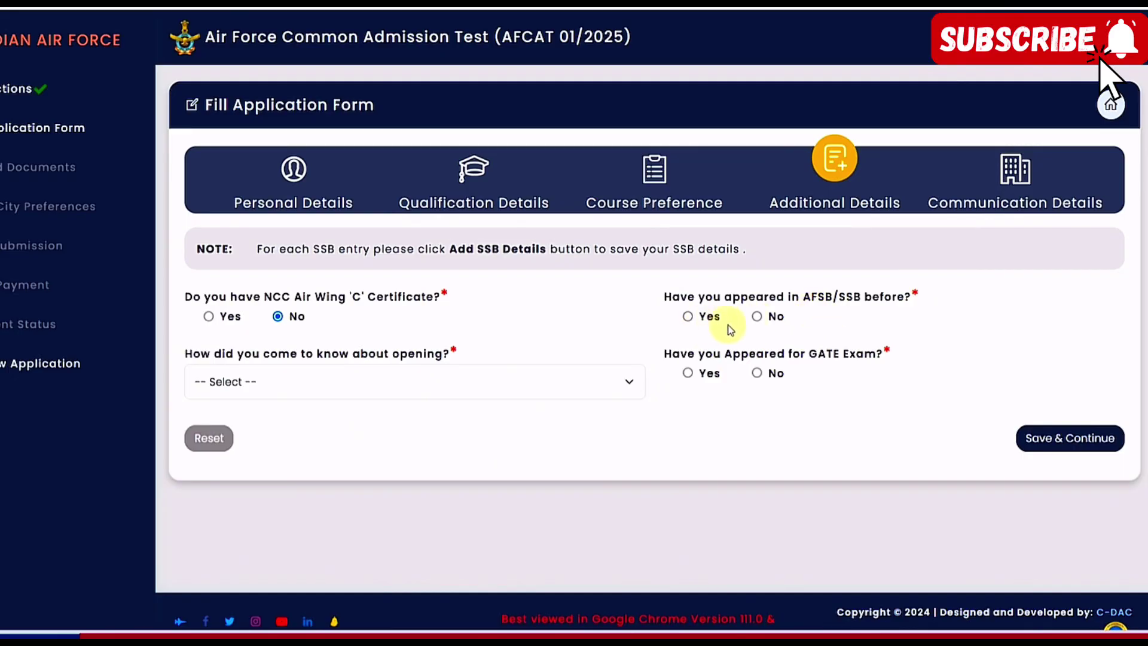
click(757, 318)
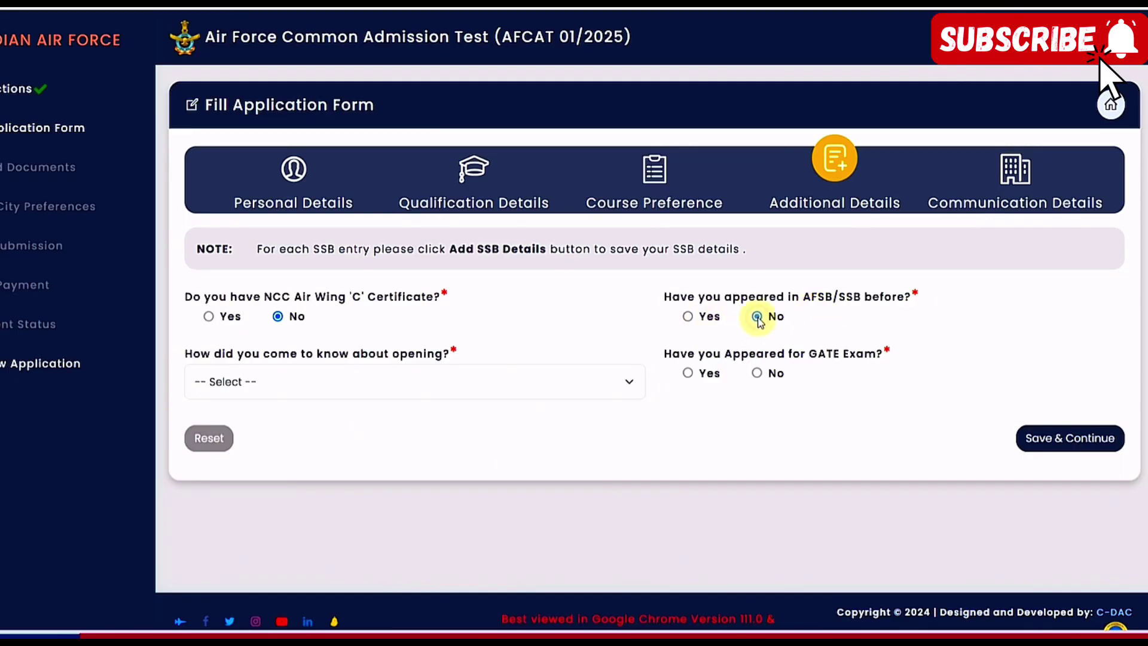
click(369, 381)
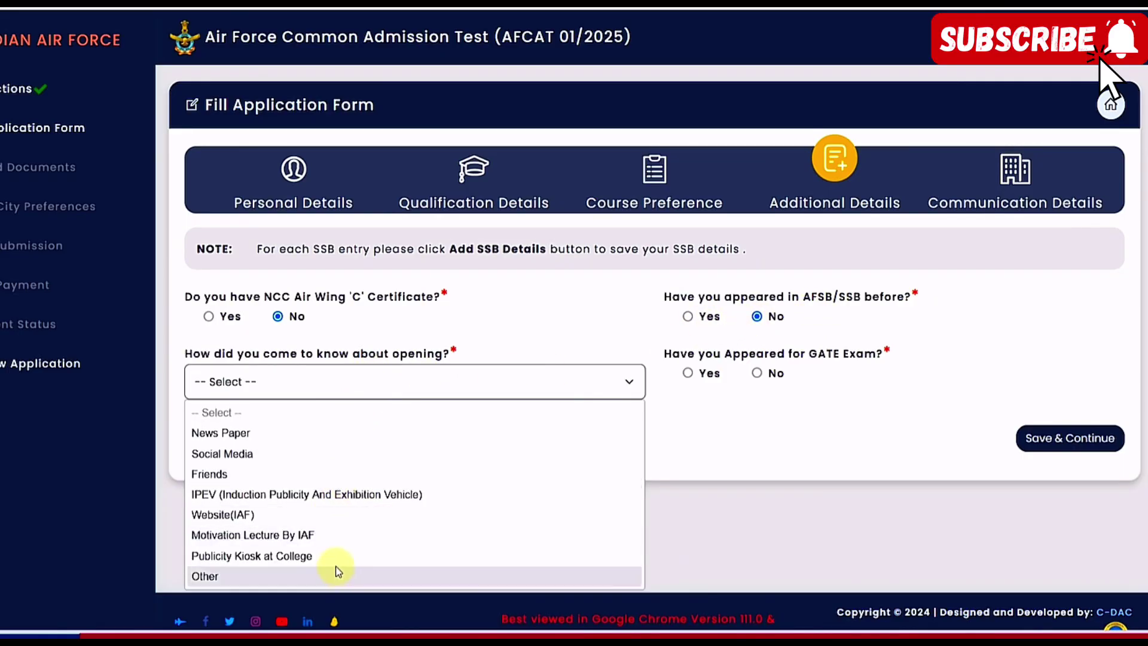
click(283, 463)
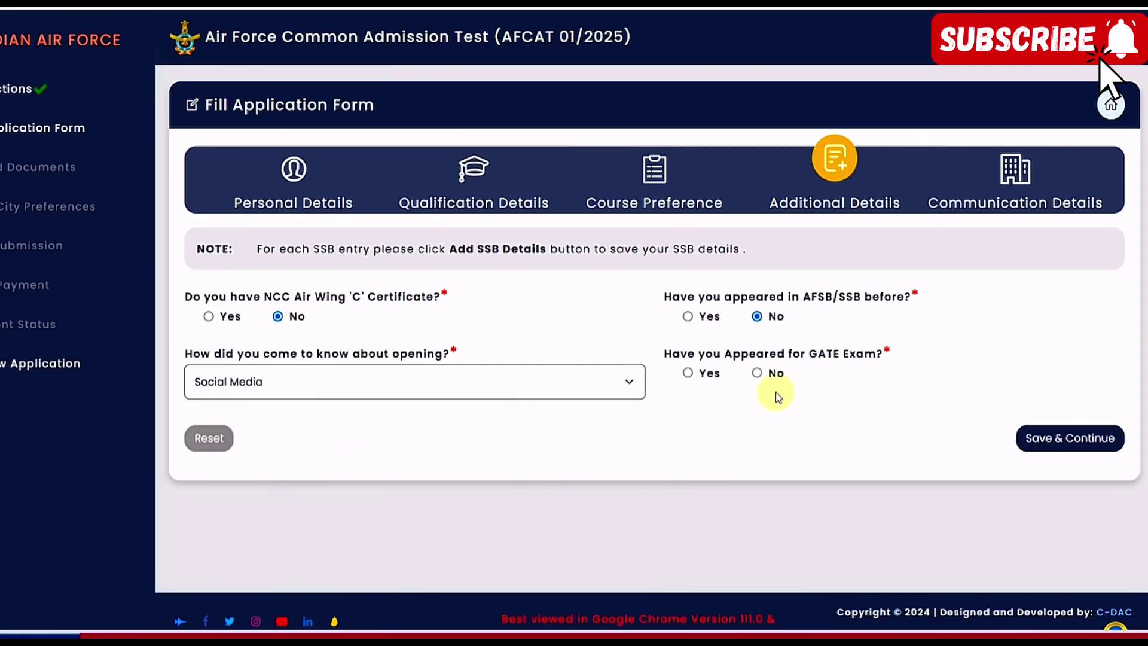
click(688, 373)
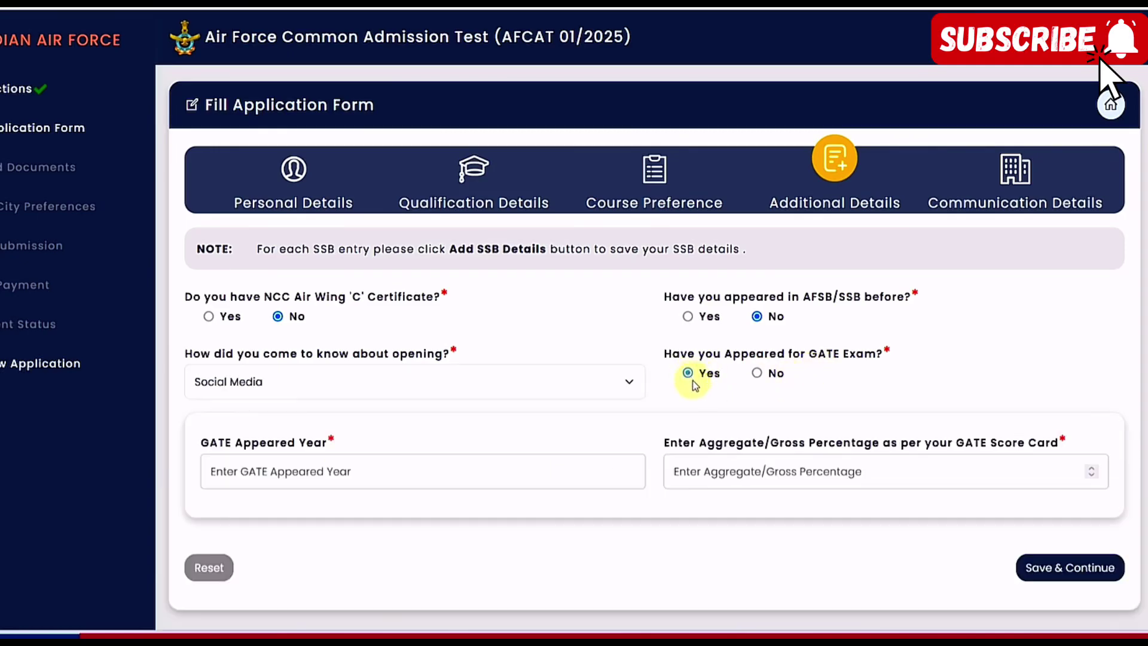
click(332, 484)
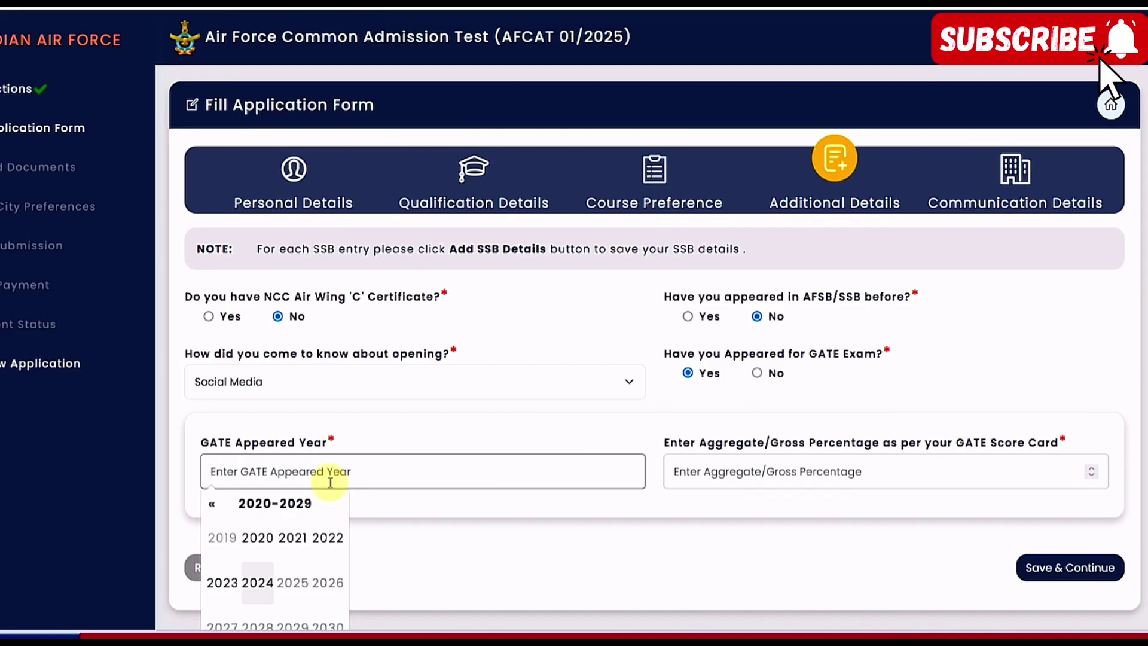
click(588, 441)
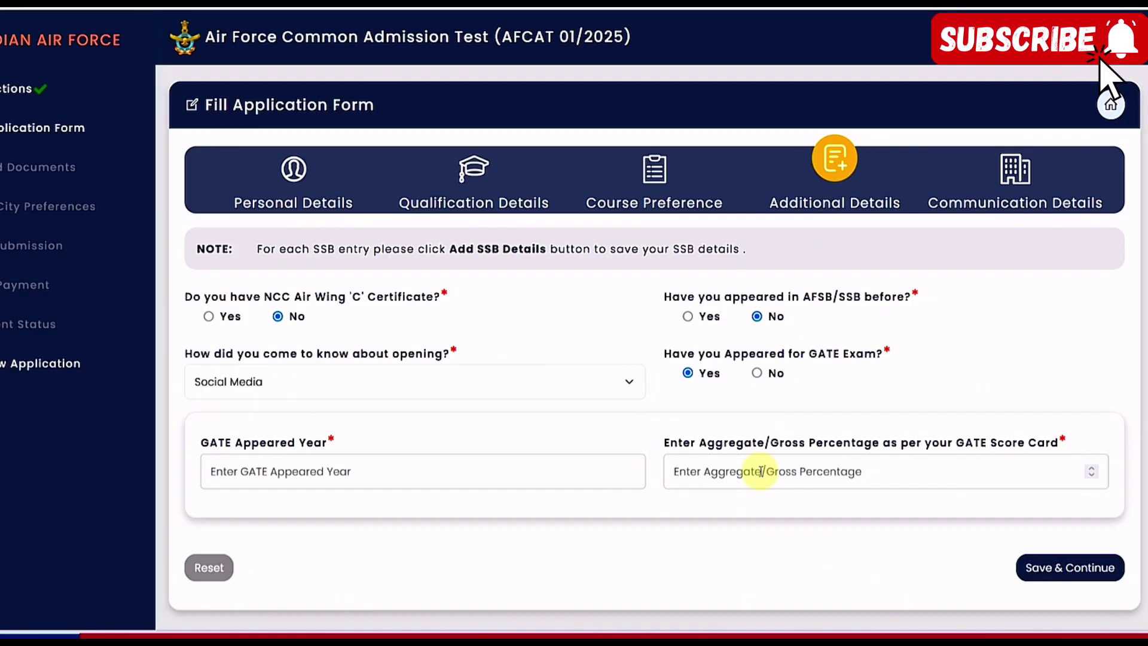
click(757, 372)
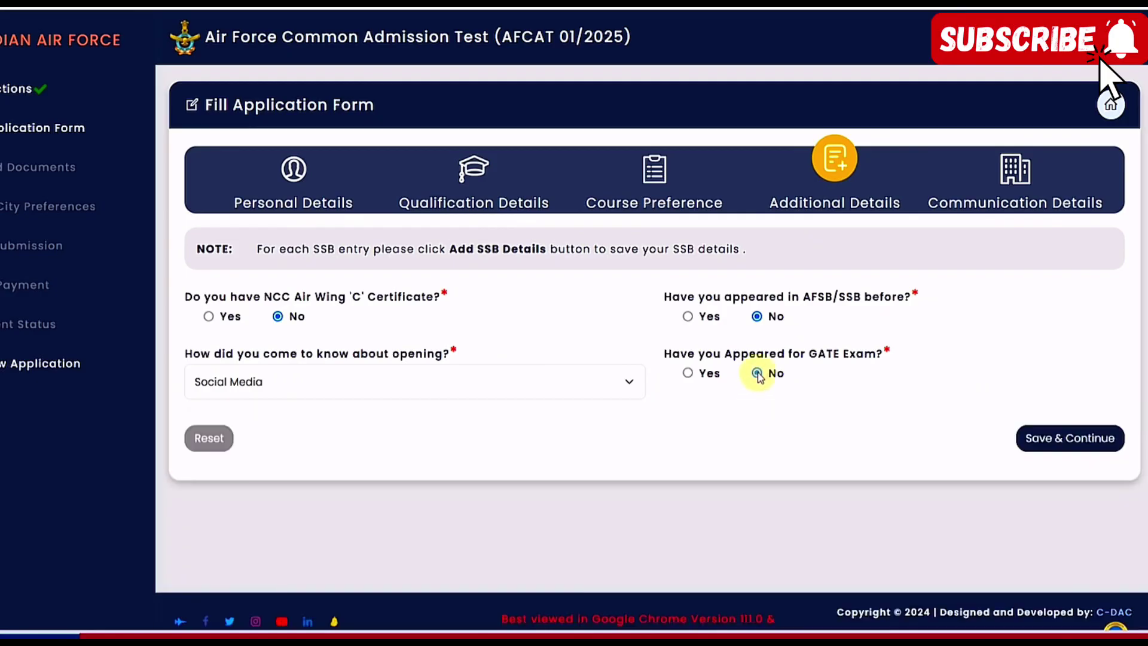
click(1075, 446)
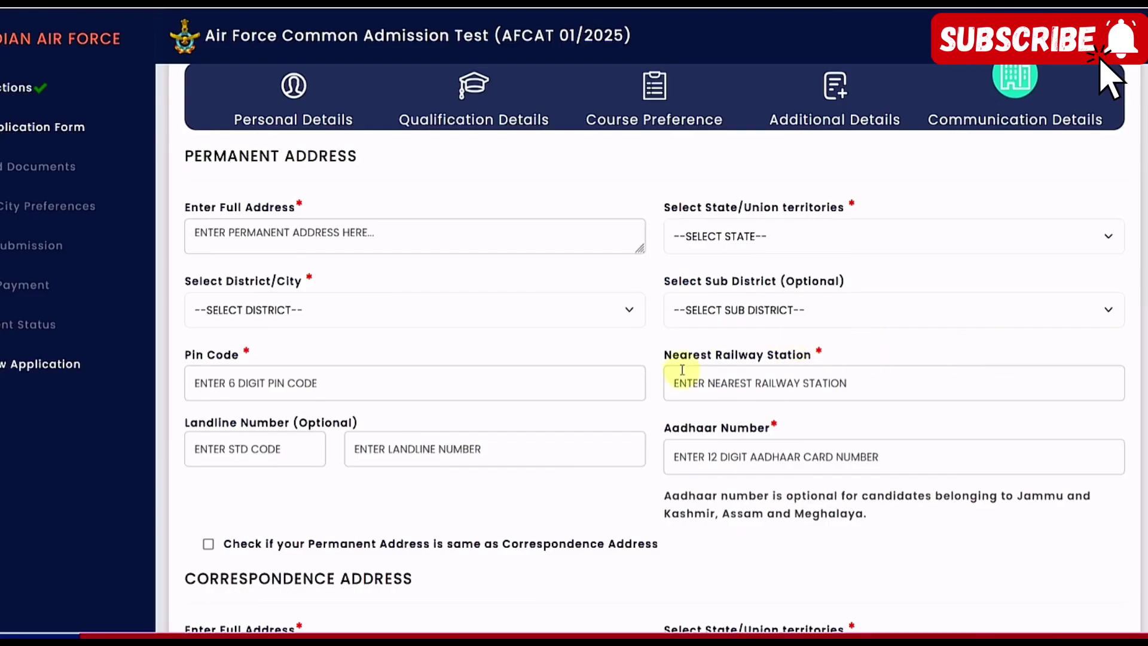
Enter the permanent full address and choose state RAJASTHAN, district ALWAR and sub district ALWAR
click(262, 245)
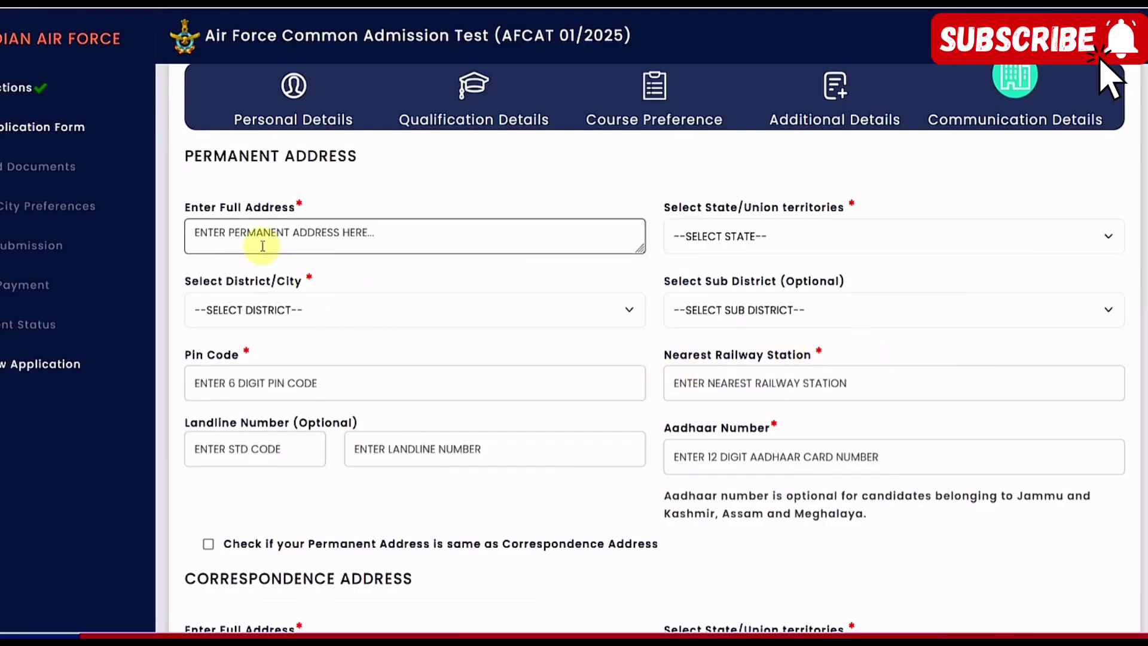
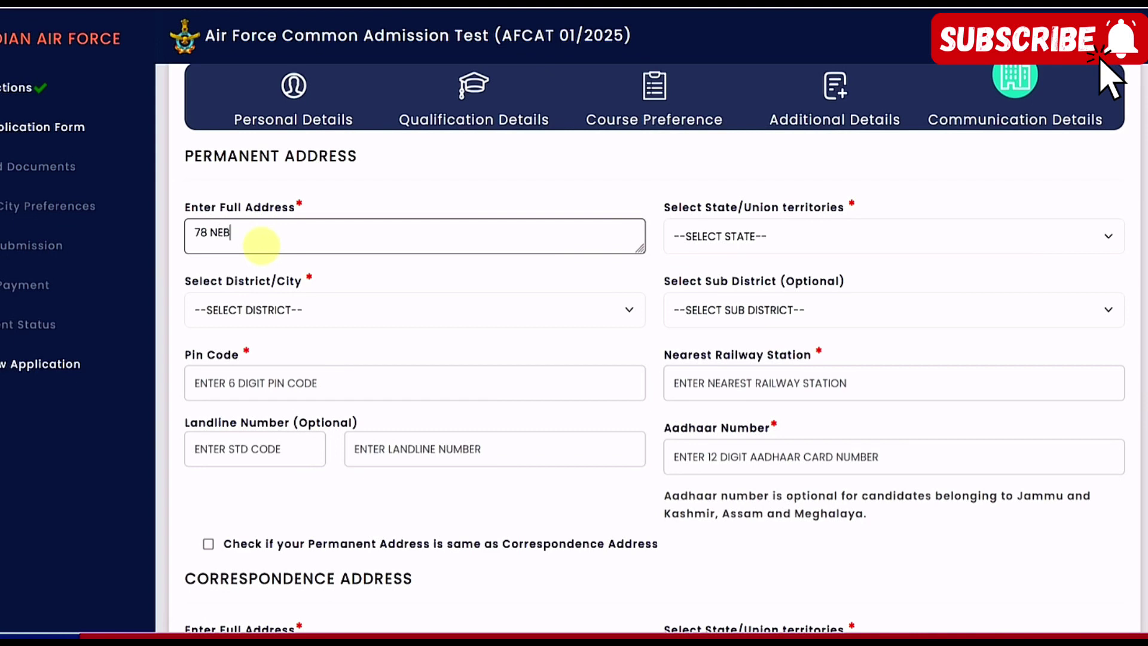
click(694, 236)
scroll(737, 449, down, 5)
click(736, 452)
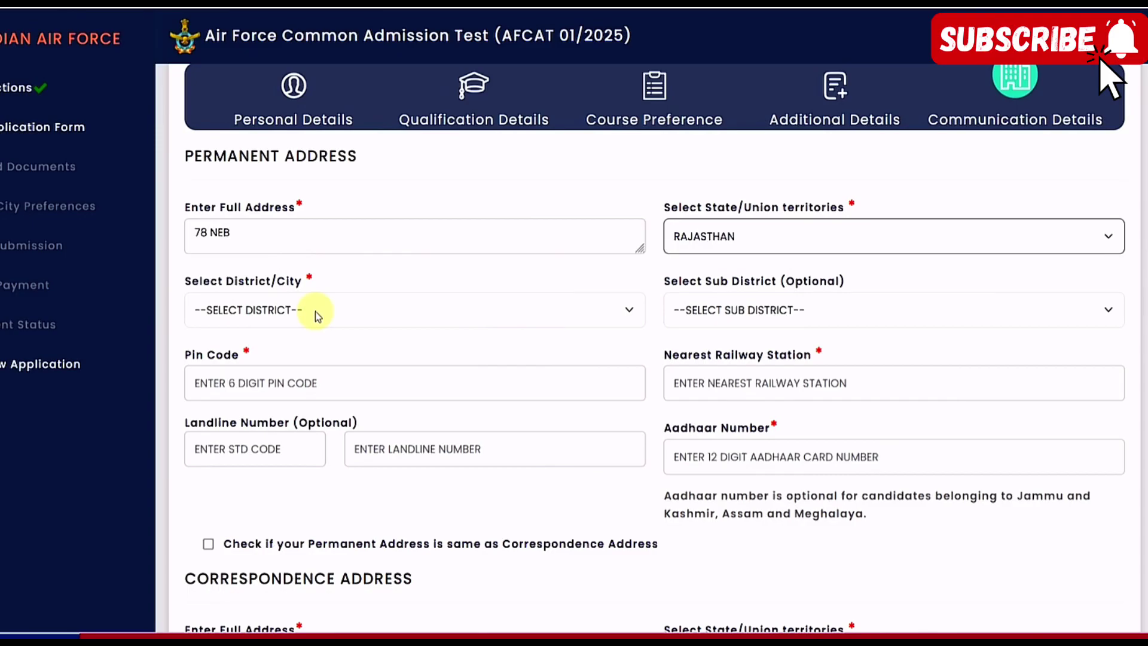
click(316, 316)
click(299, 378)
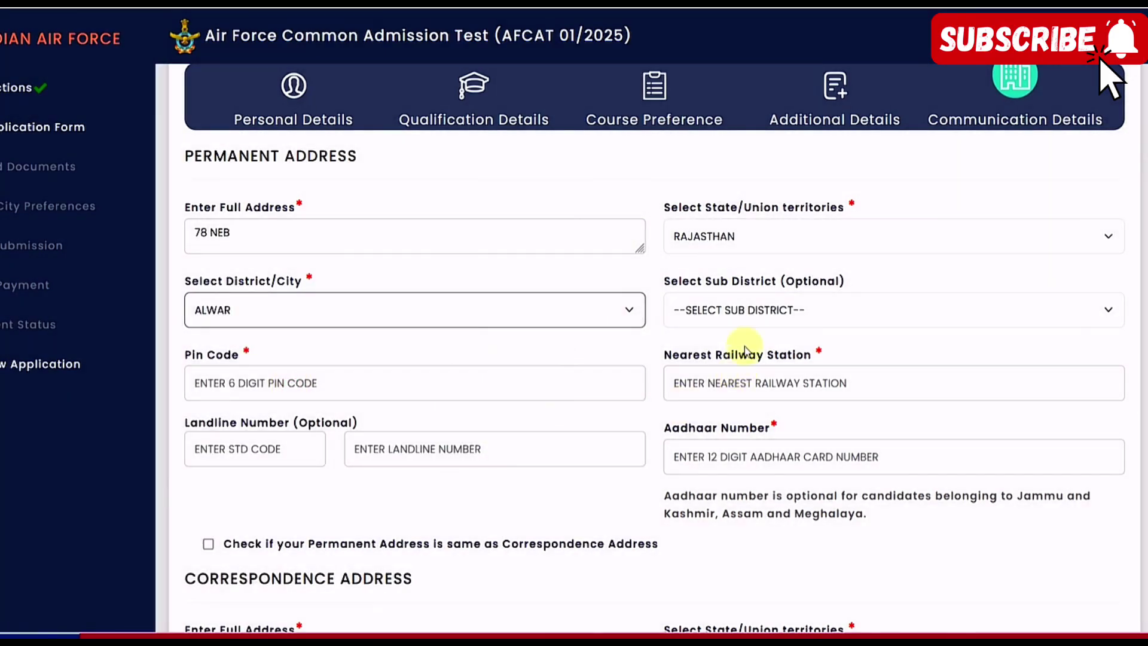
click(742, 310)
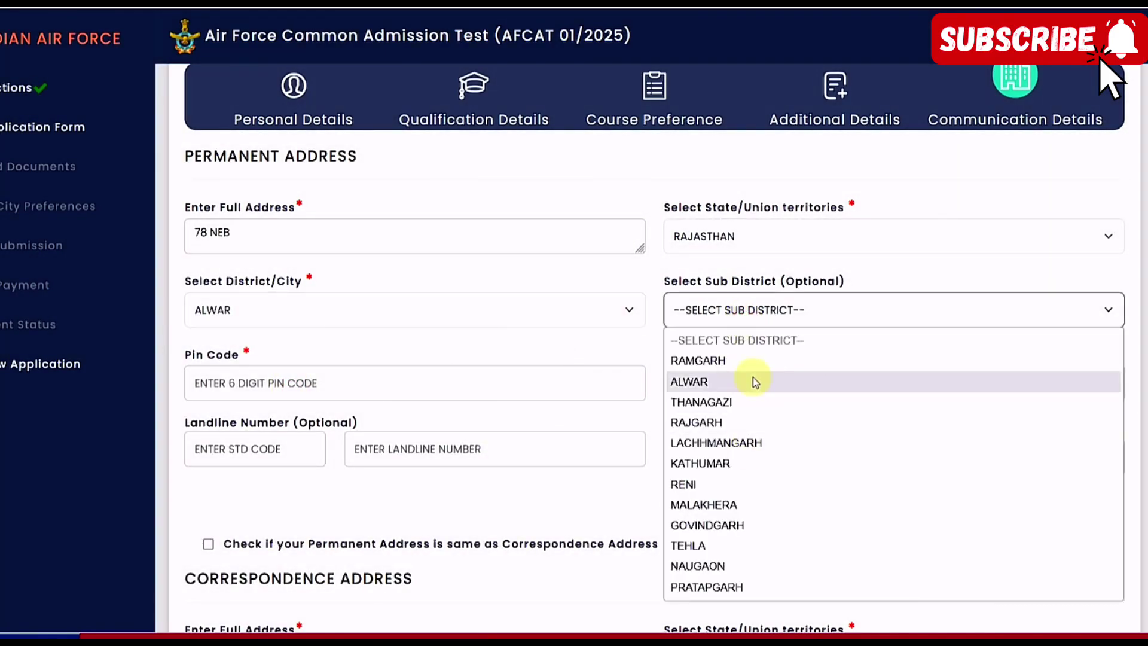
click(734, 381)
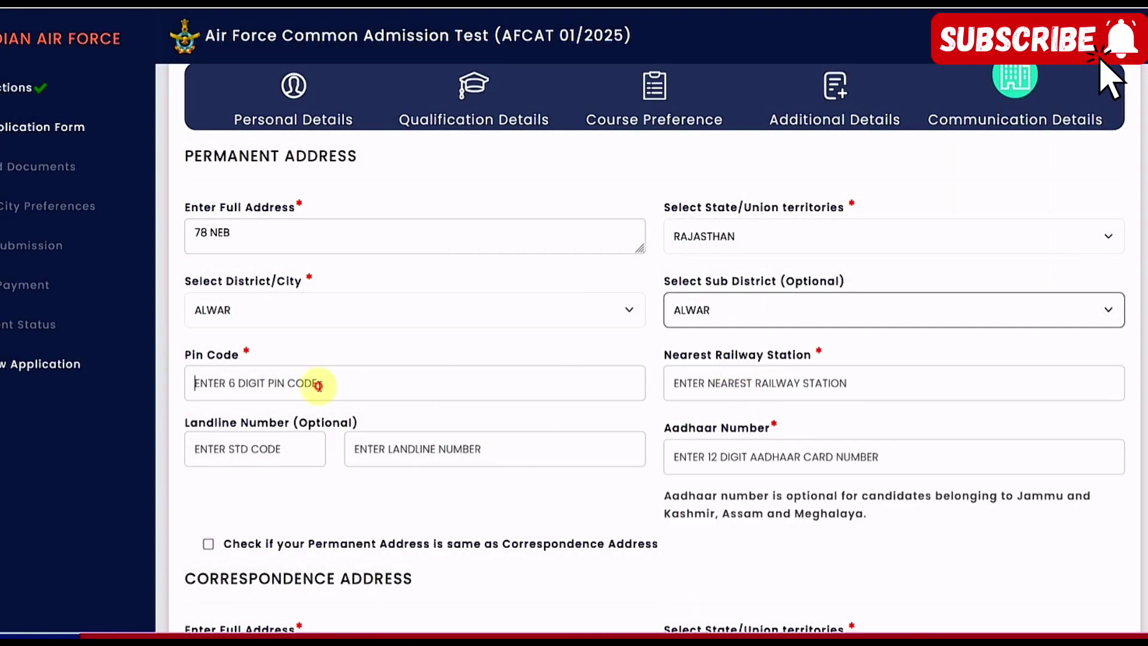
Fill in the pin code and Alwar as the nearest railway station
click(318, 385)
text(301001)
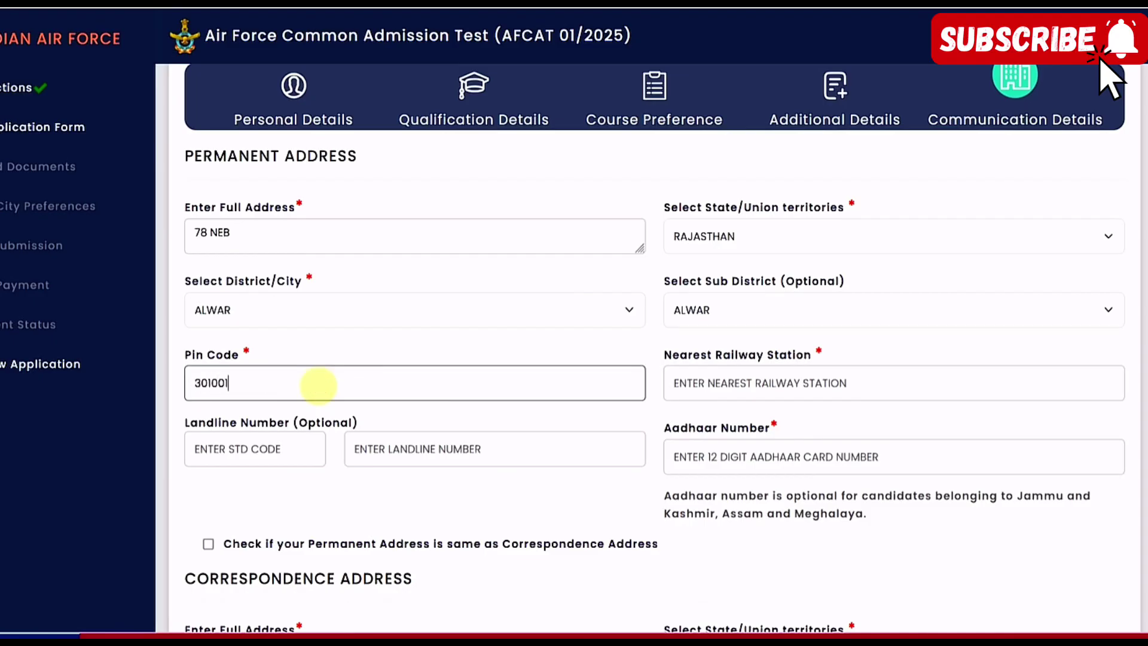
click(706, 377)
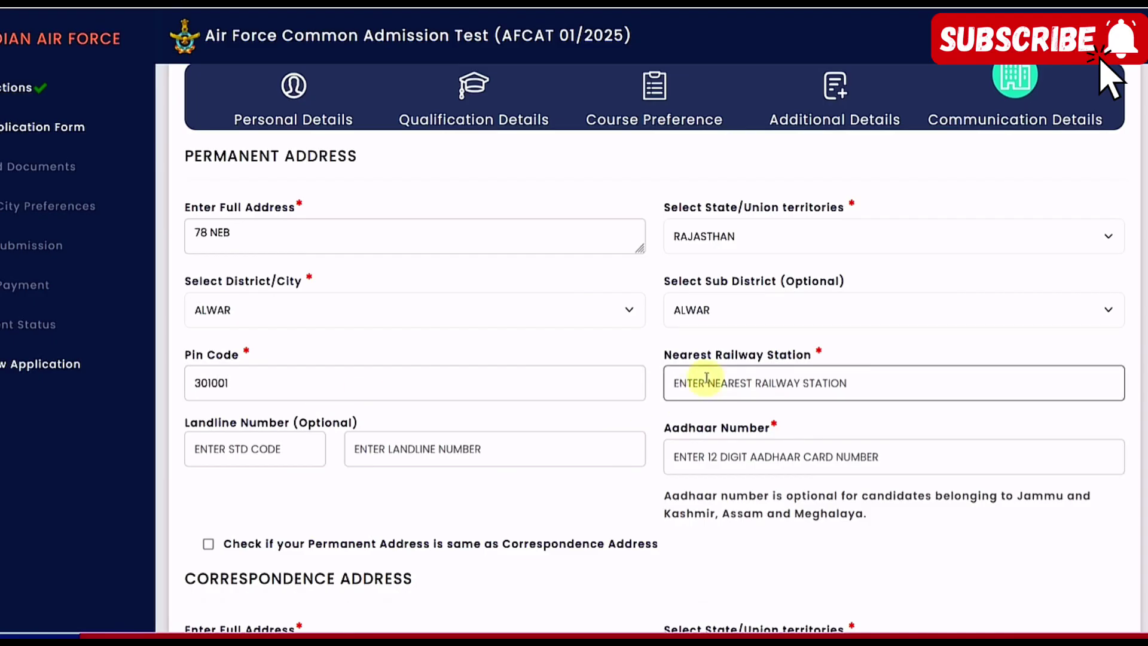
text(ALWAR)
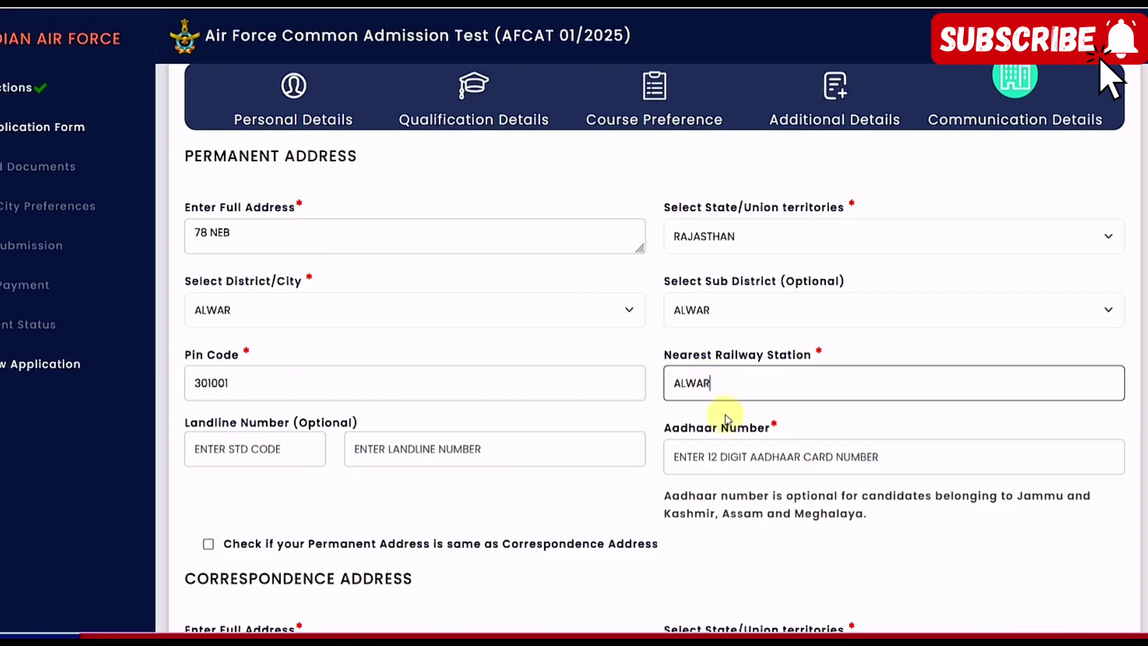
scroll(727, 412, down, 1)
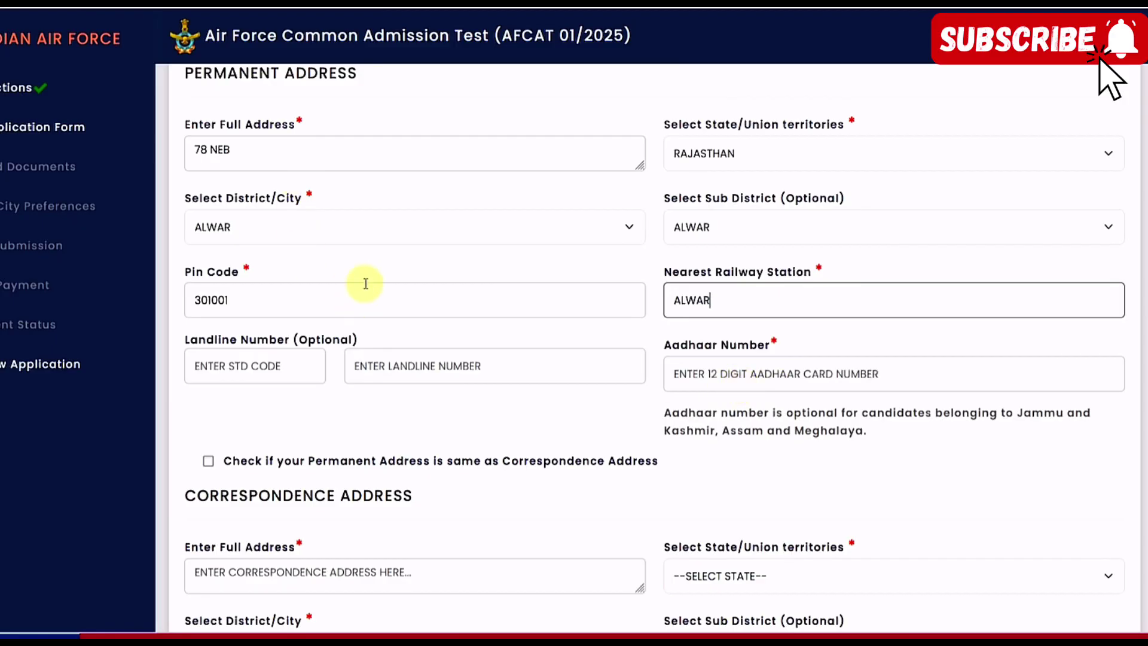
scroll(365, 284, down, 3)
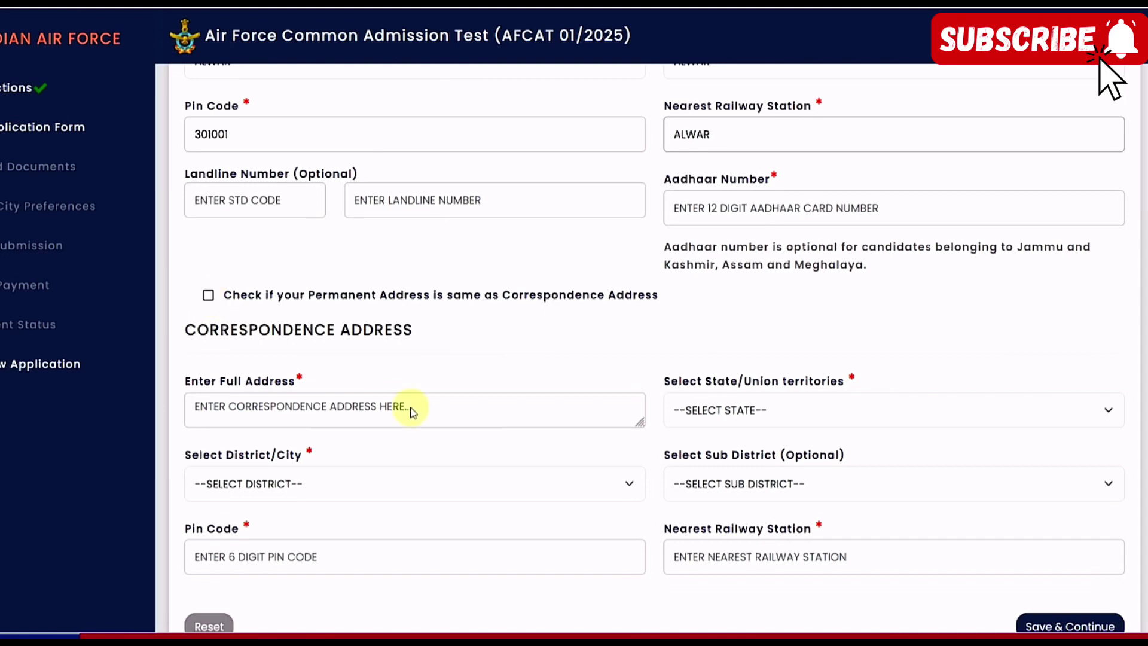
scroll(526, 390, down, 2)
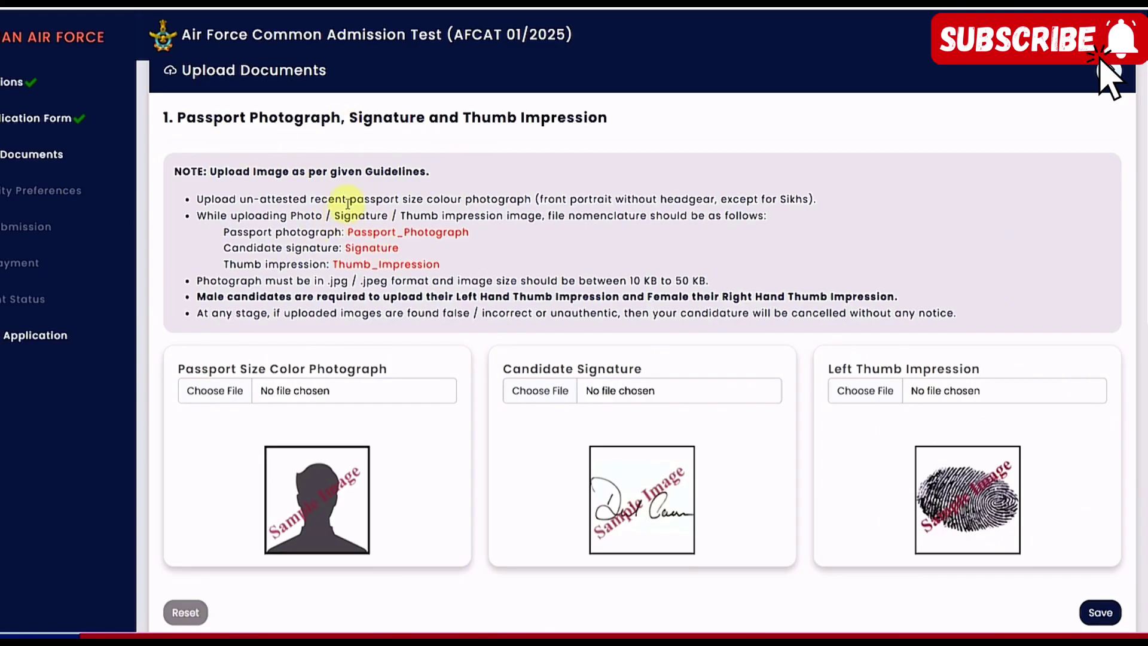
drag(349, 204, 500, 204)
click(503, 203)
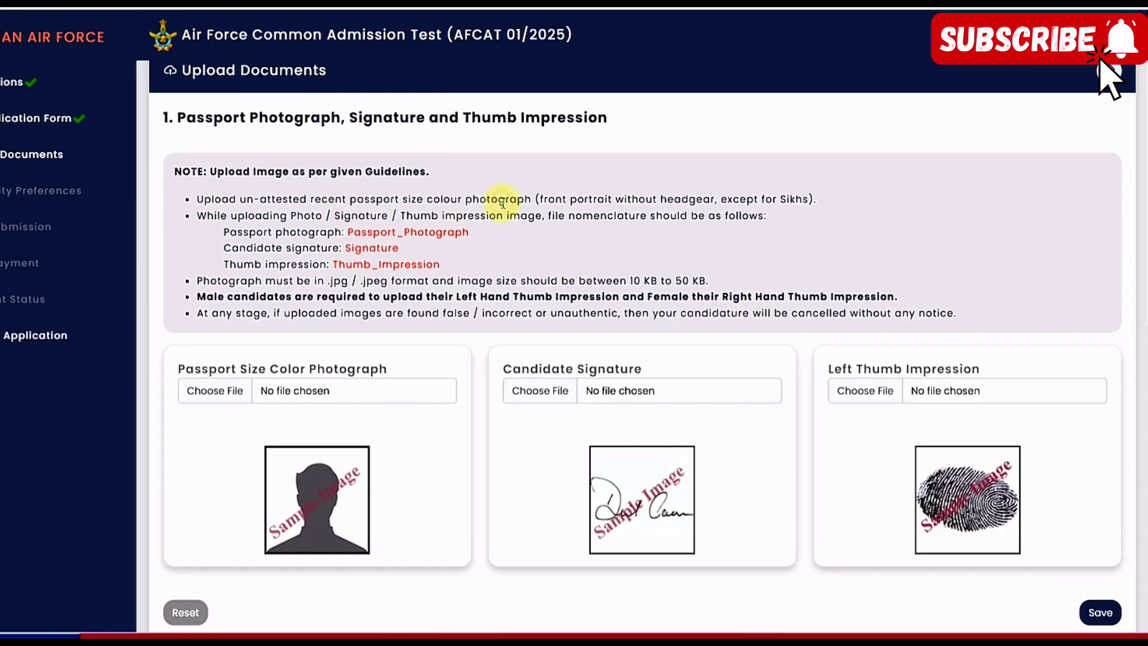
scroll(489, 201, down, 1)
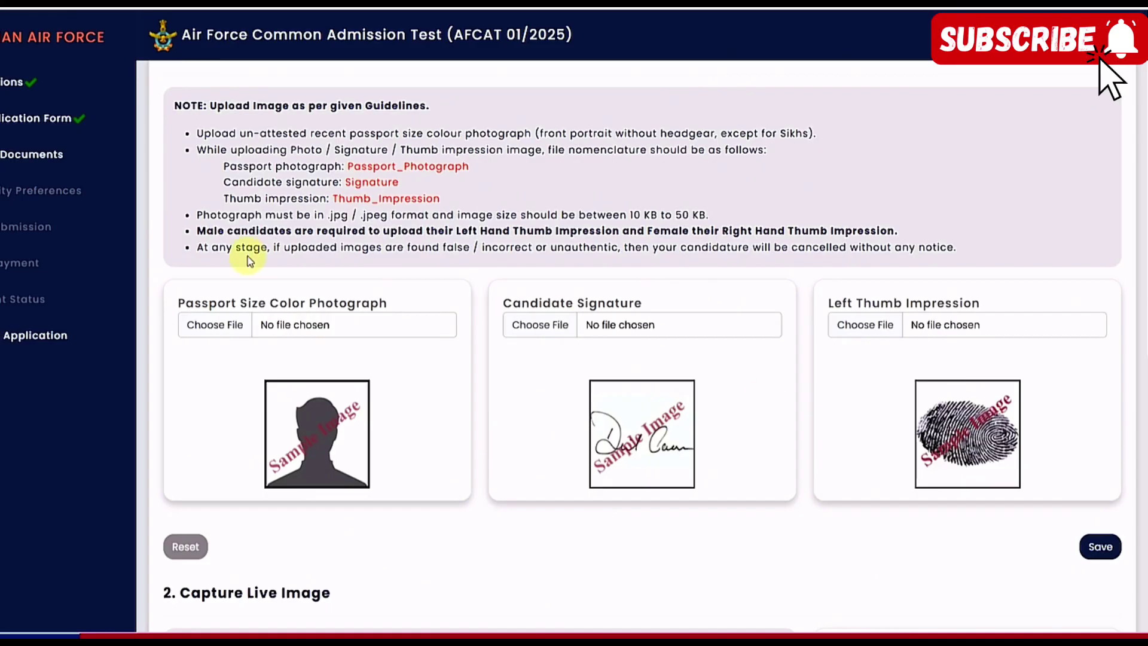
drag(219, 232, 266, 232)
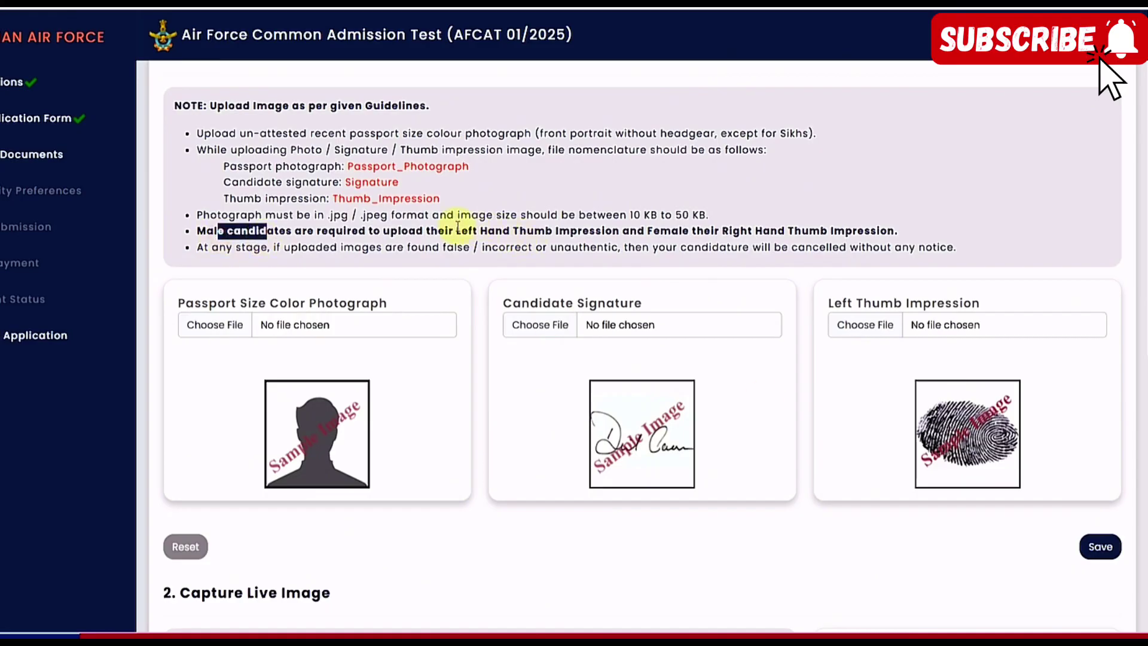
drag(462, 231, 559, 233)
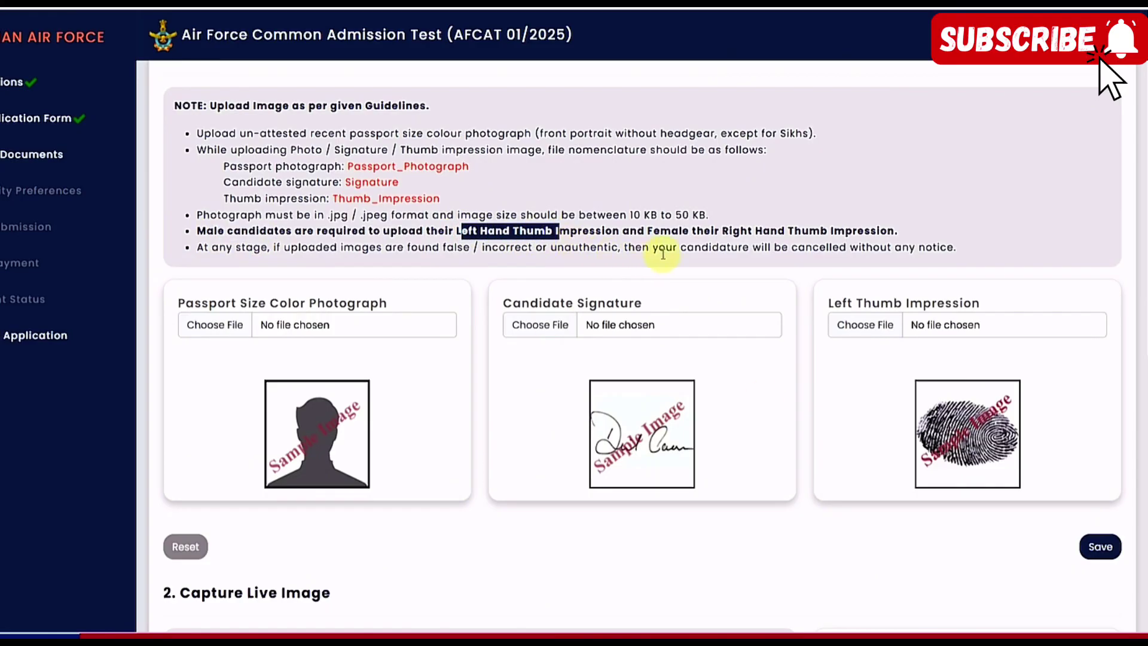
drag(661, 231, 831, 233)
click(755, 400)
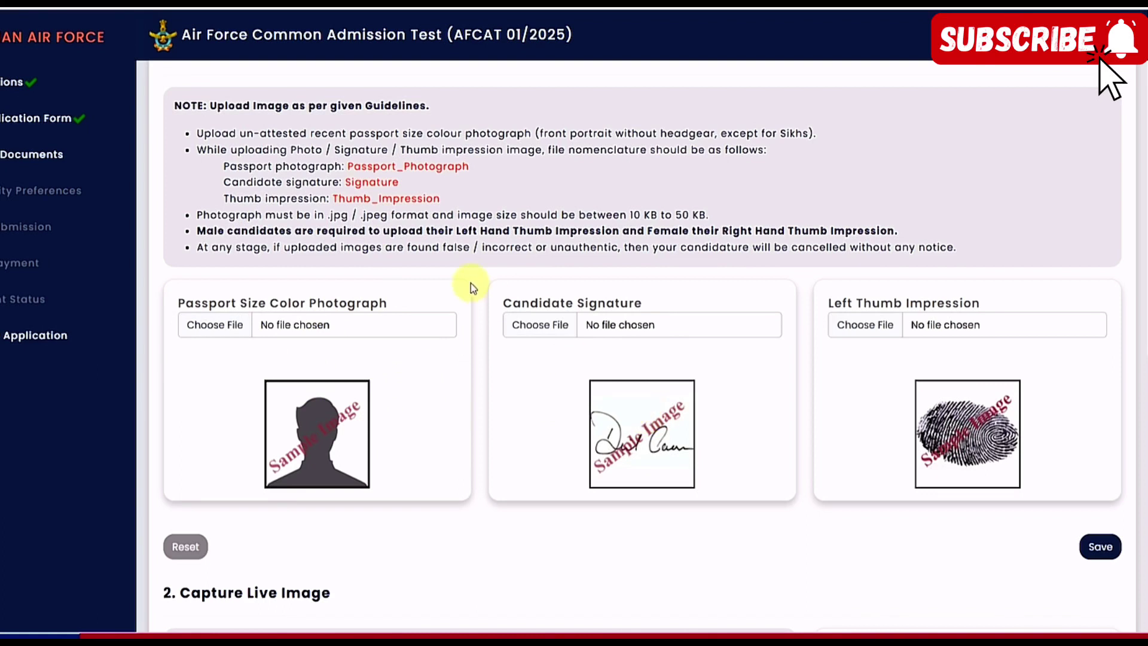
drag(349, 167, 460, 168)
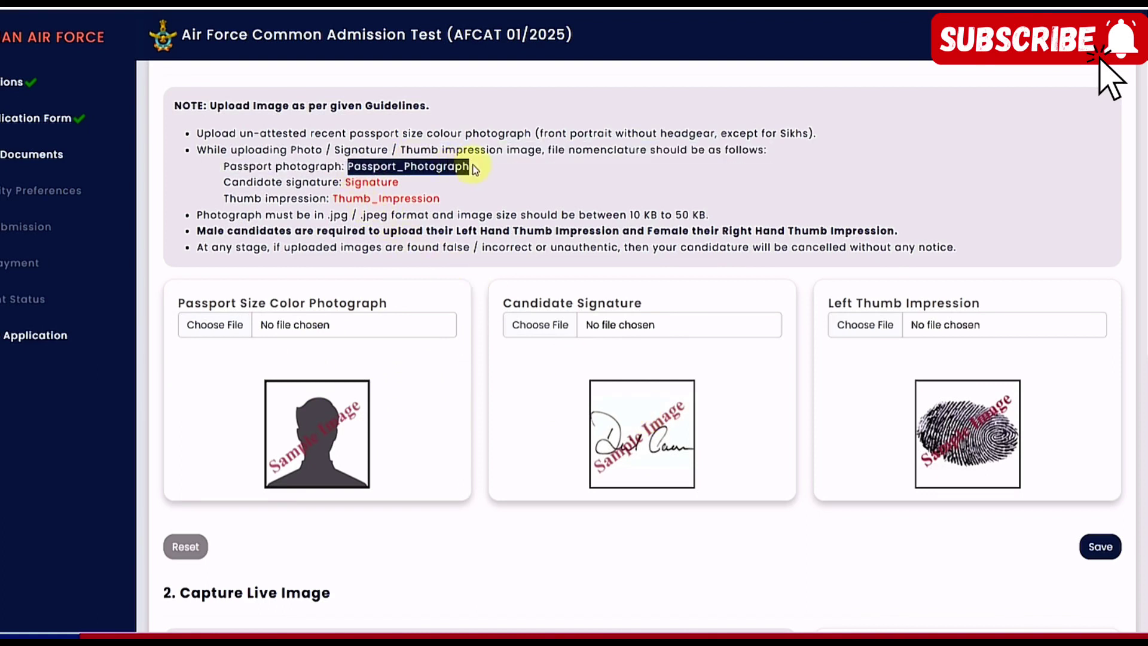
click(491, 188)
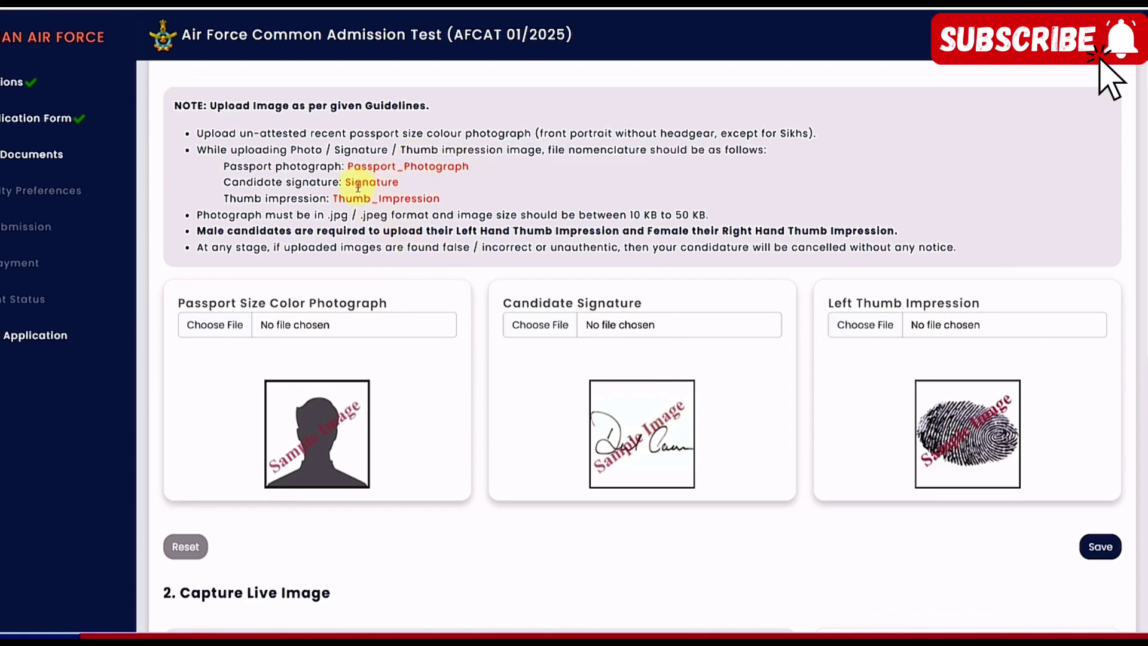
drag(346, 183, 400, 186)
click(456, 184)
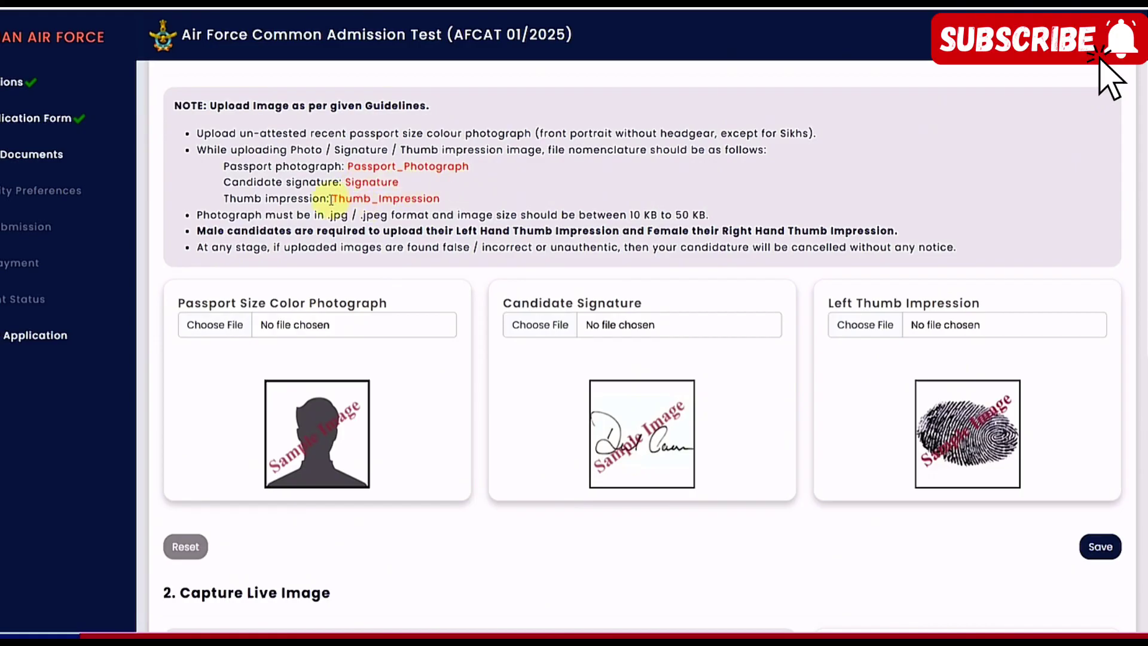
drag(333, 199, 466, 194)
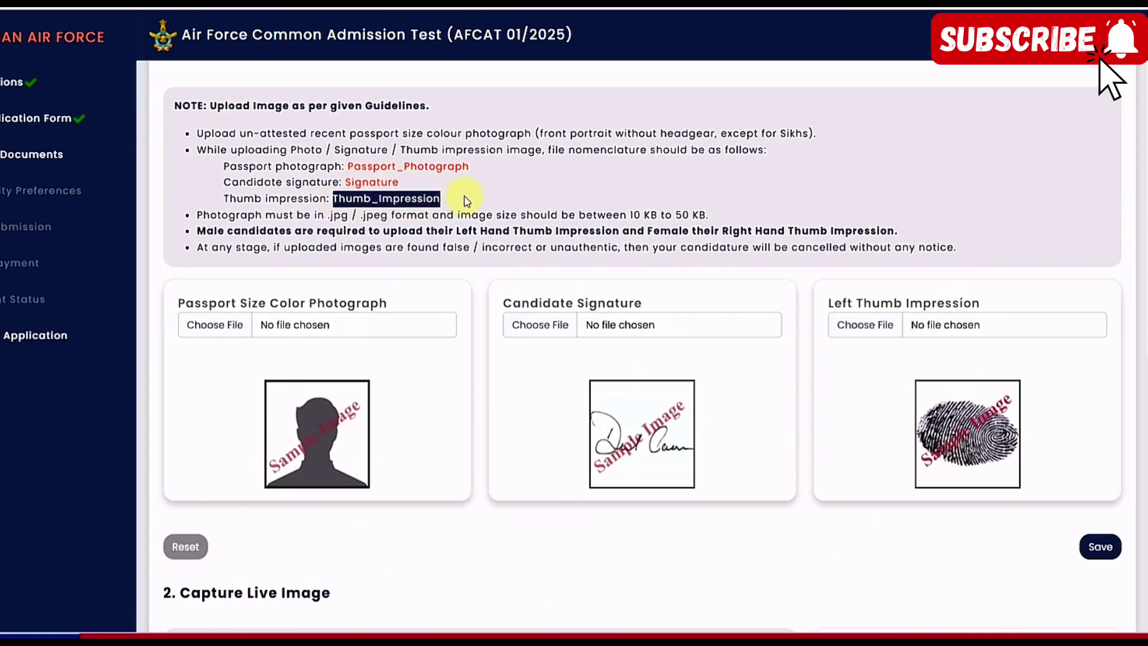
click(465, 195)
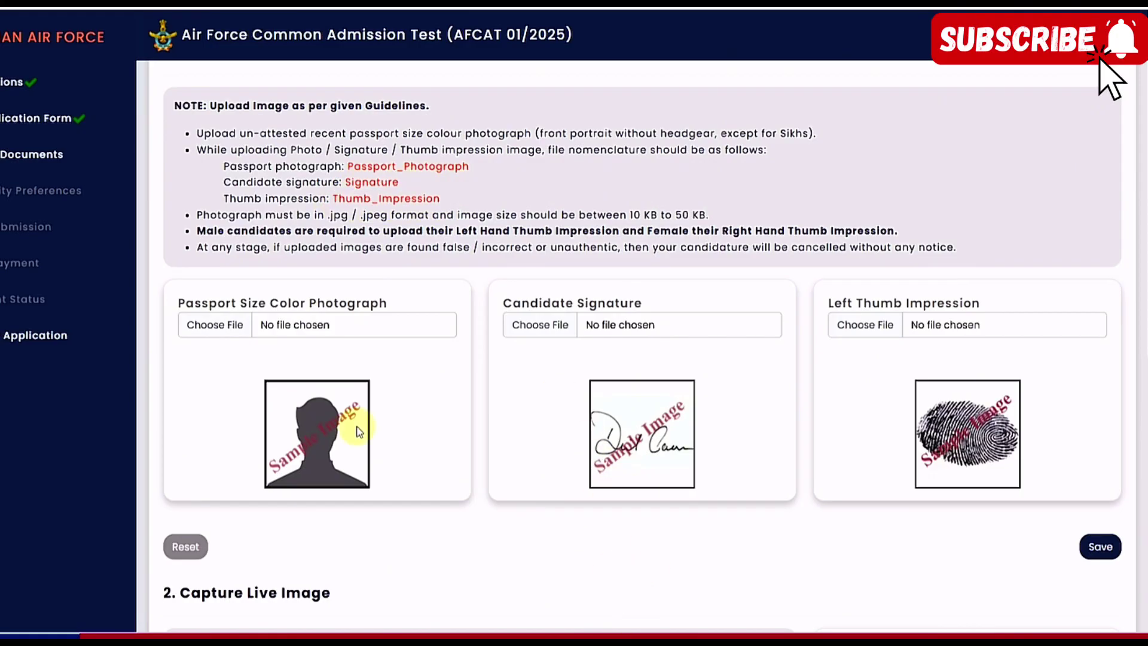
scroll(357, 431, down, 5)
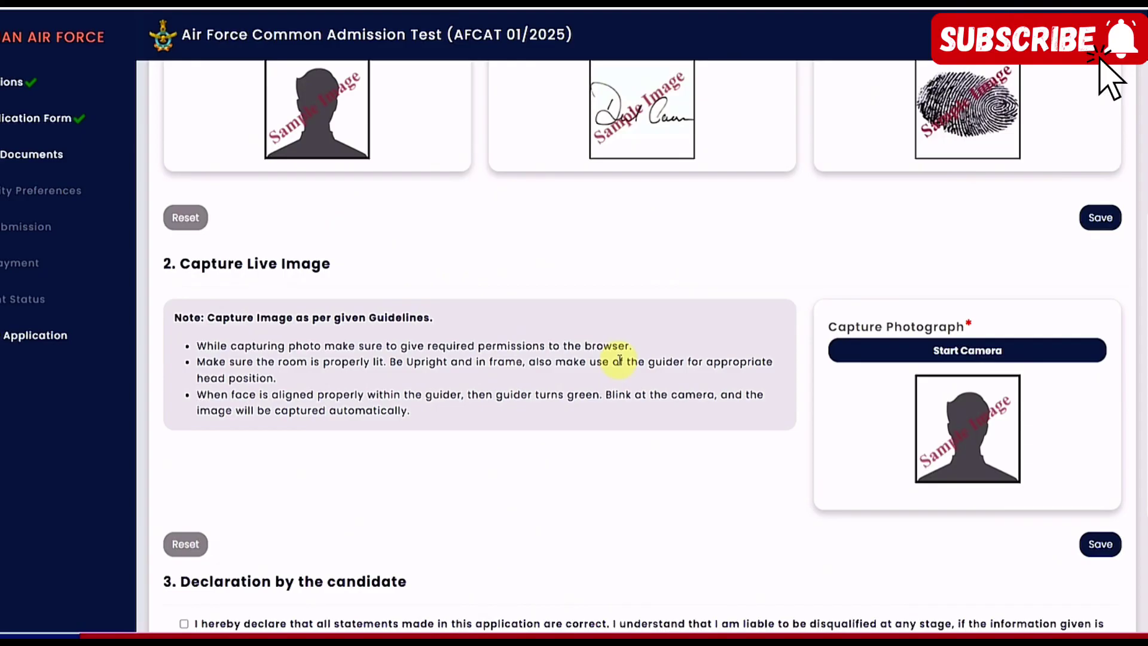
Start the camera for the live photo and allow the site to use it
click(950, 354)
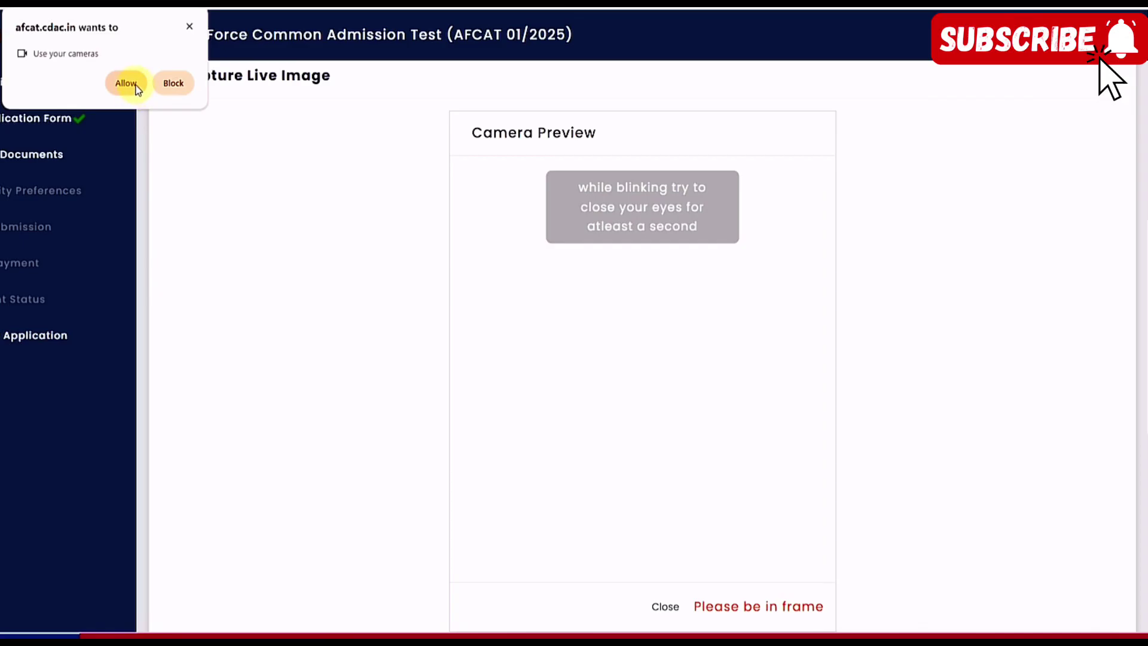
click(126, 83)
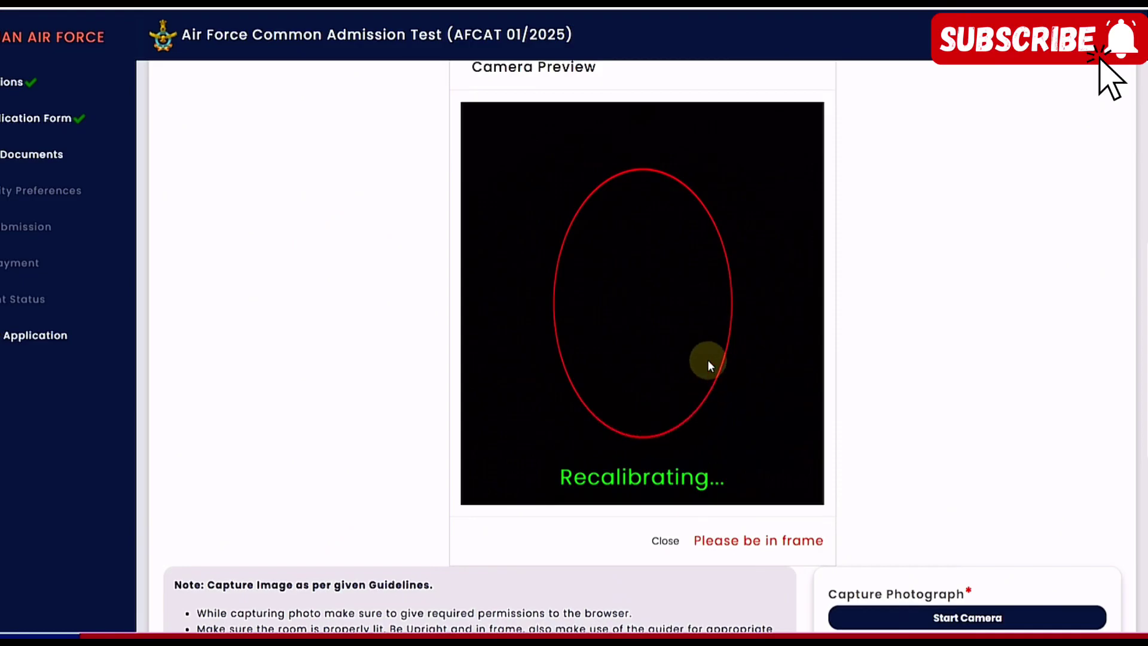
scroll(843, 390, down, 4)
scroll(845, 389, down, 1)
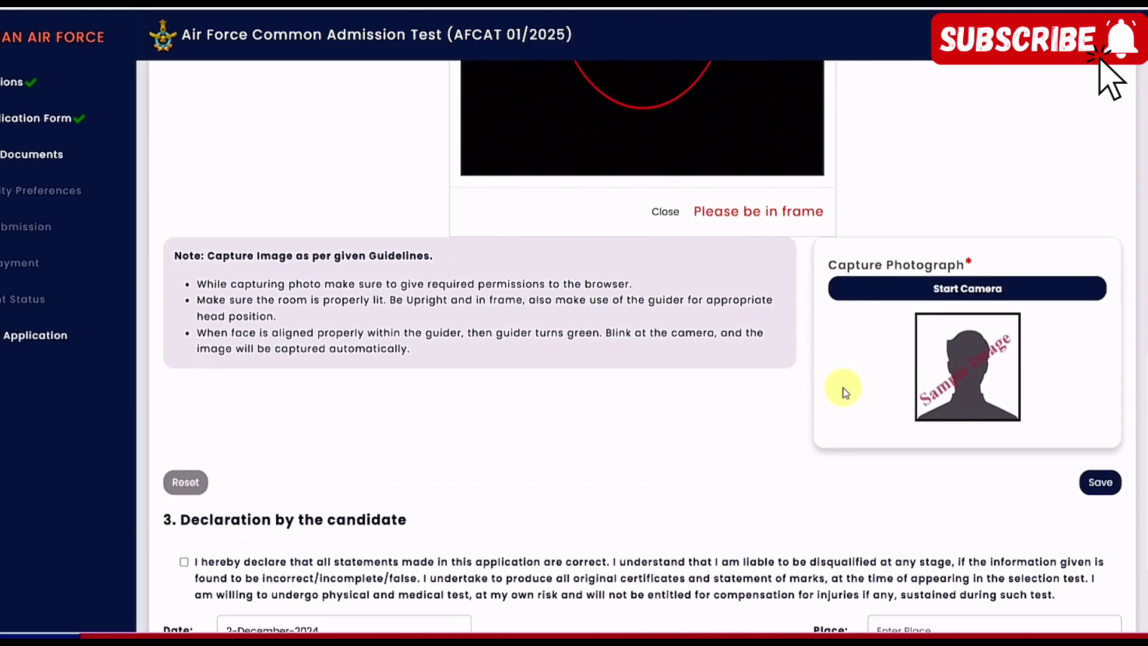
scroll(740, 389, up, 4)
Accept the candidate declaration and begin filling in the Place field
scroll(739, 389, up, 2)
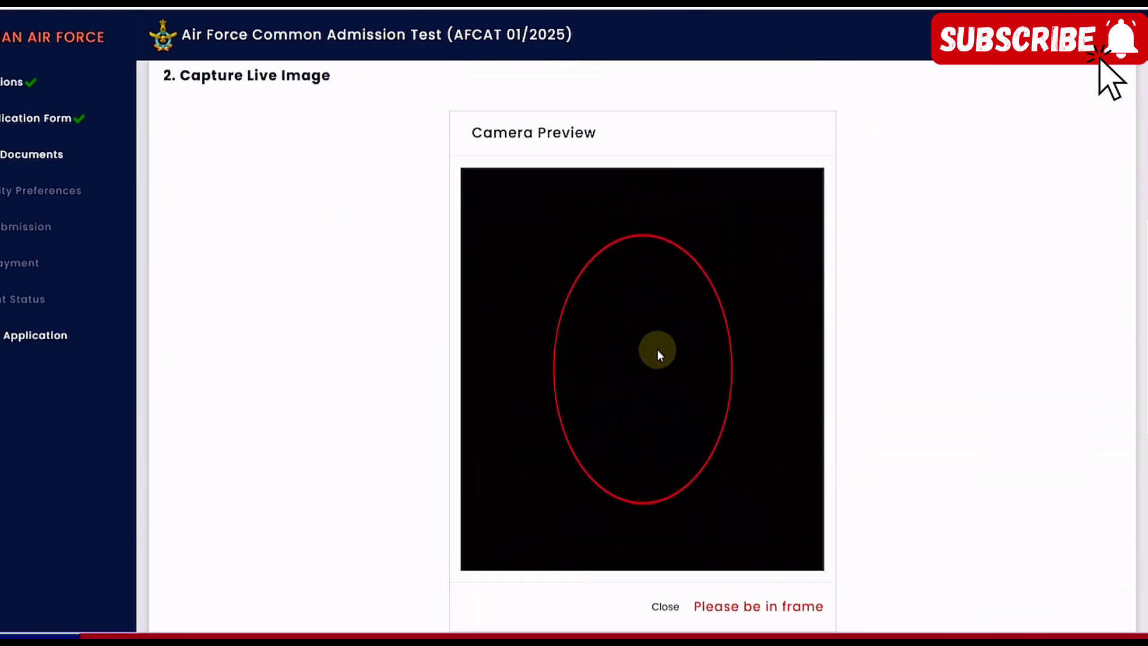
scroll(697, 357, down, 6)
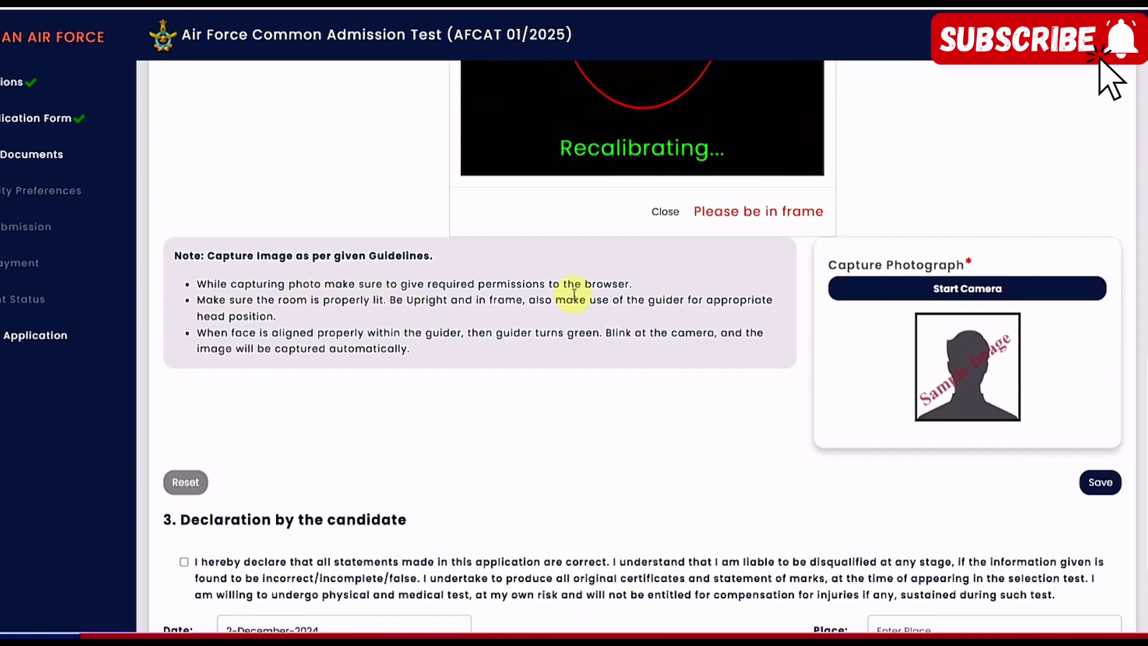
scroll(577, 302, down, 3)
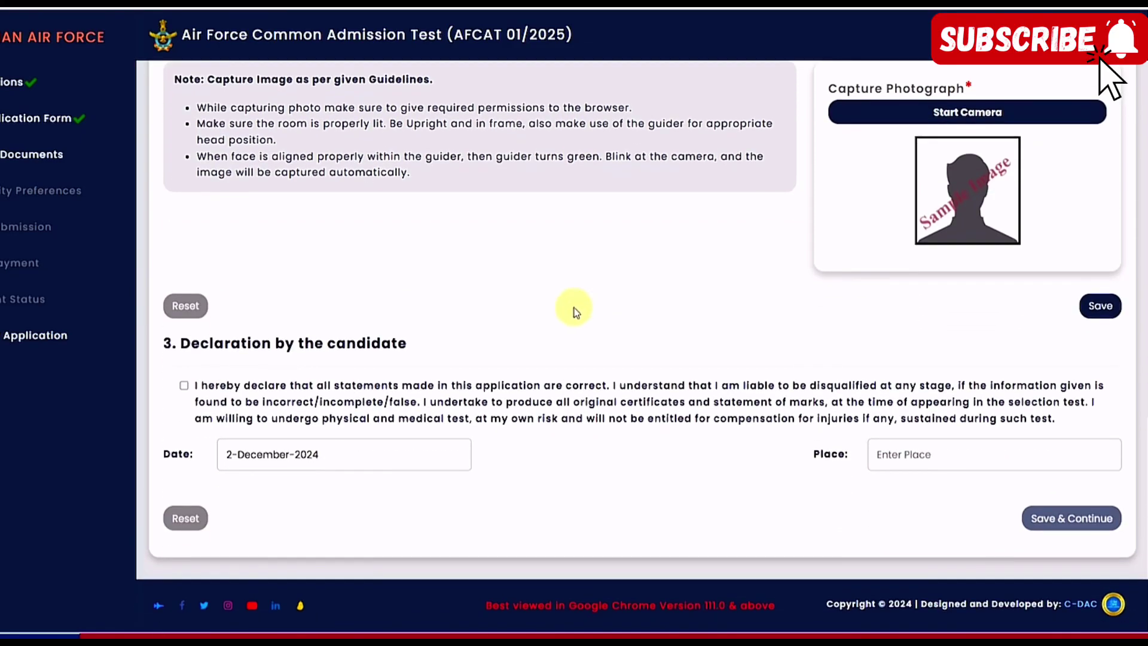
click(185, 386)
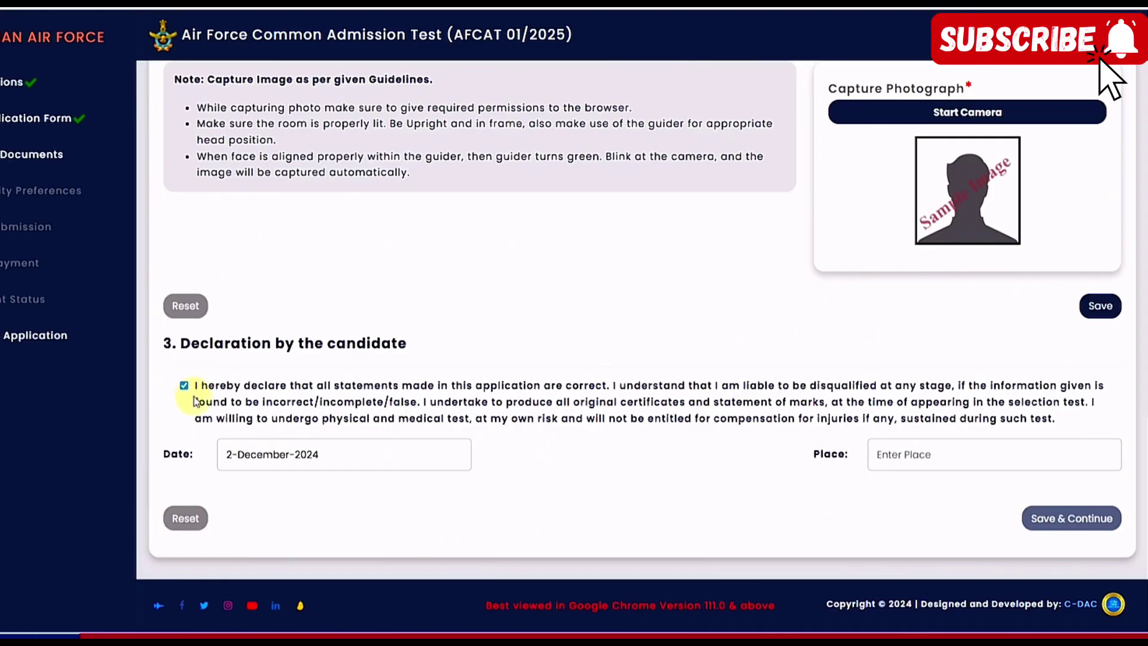
click(918, 462)
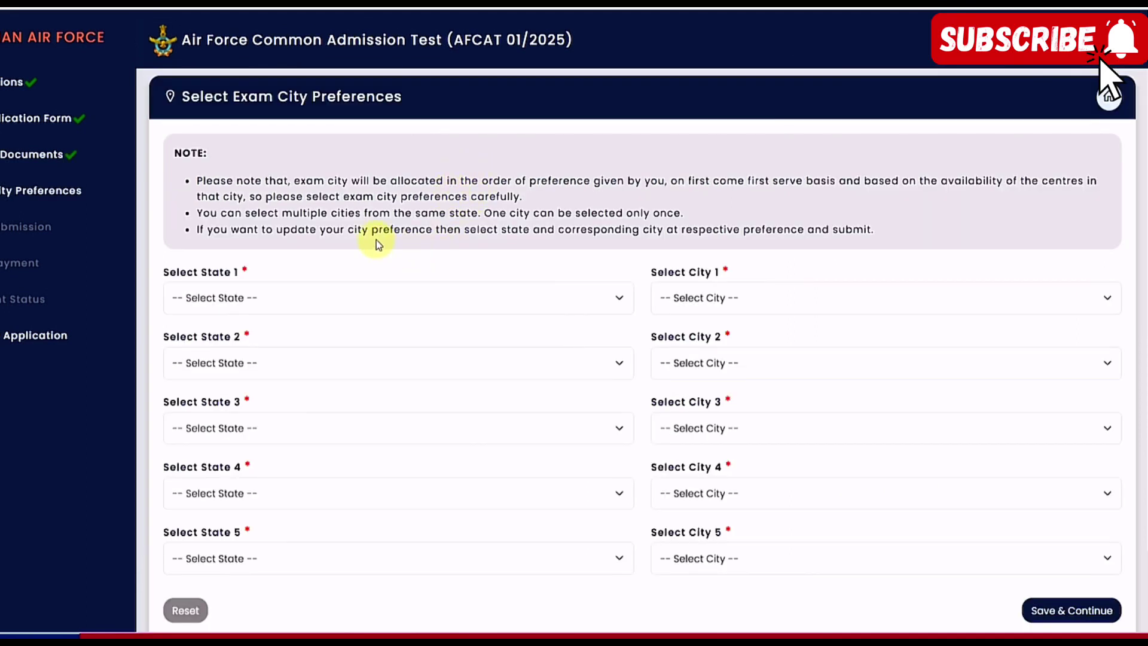
Set preference 1 to Rajasthan–Jaipur and preference 2 to Delhi–Delhi and NCR
scroll(375, 239, down, 1)
click(246, 234)
scroll(263, 387, down, 5)
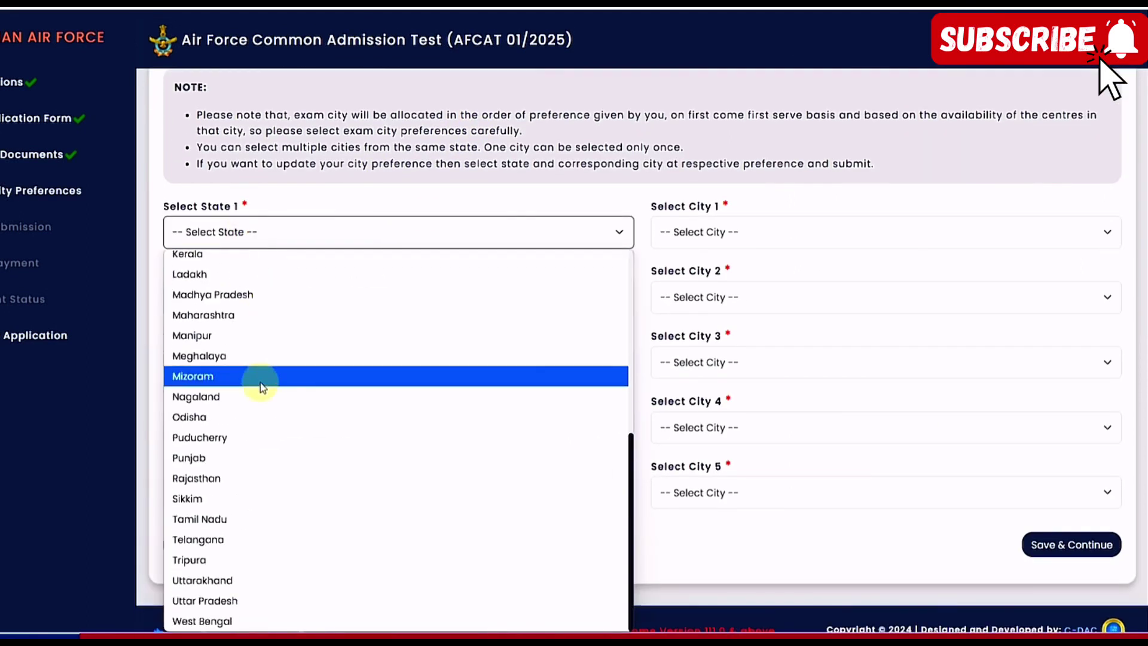
click(244, 476)
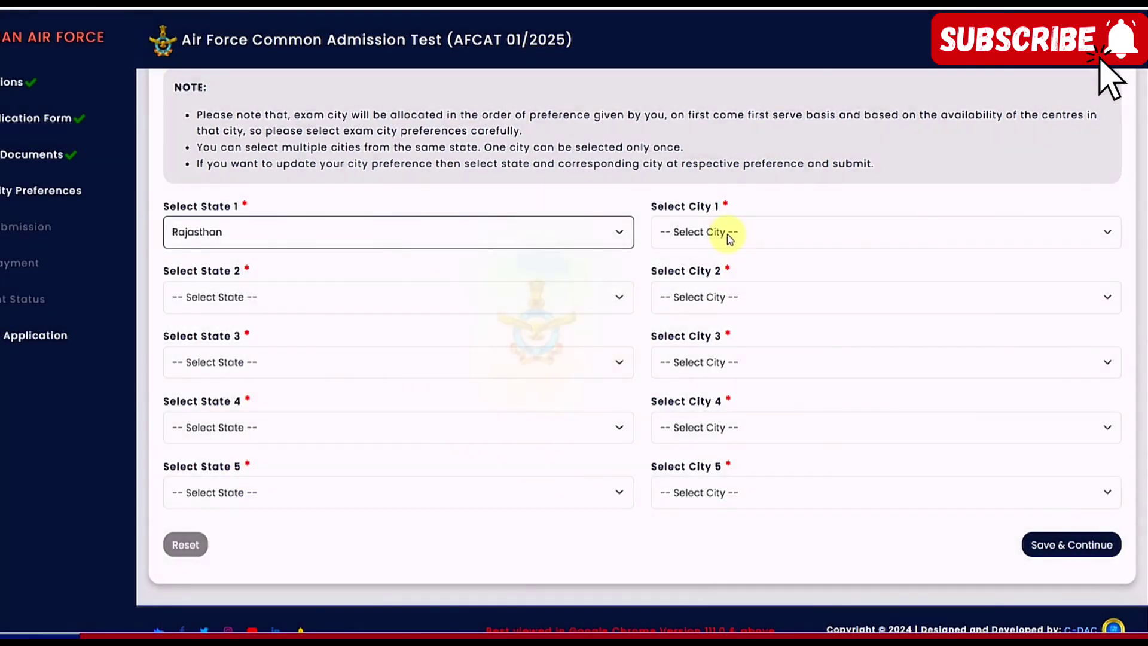
click(729, 237)
click(709, 299)
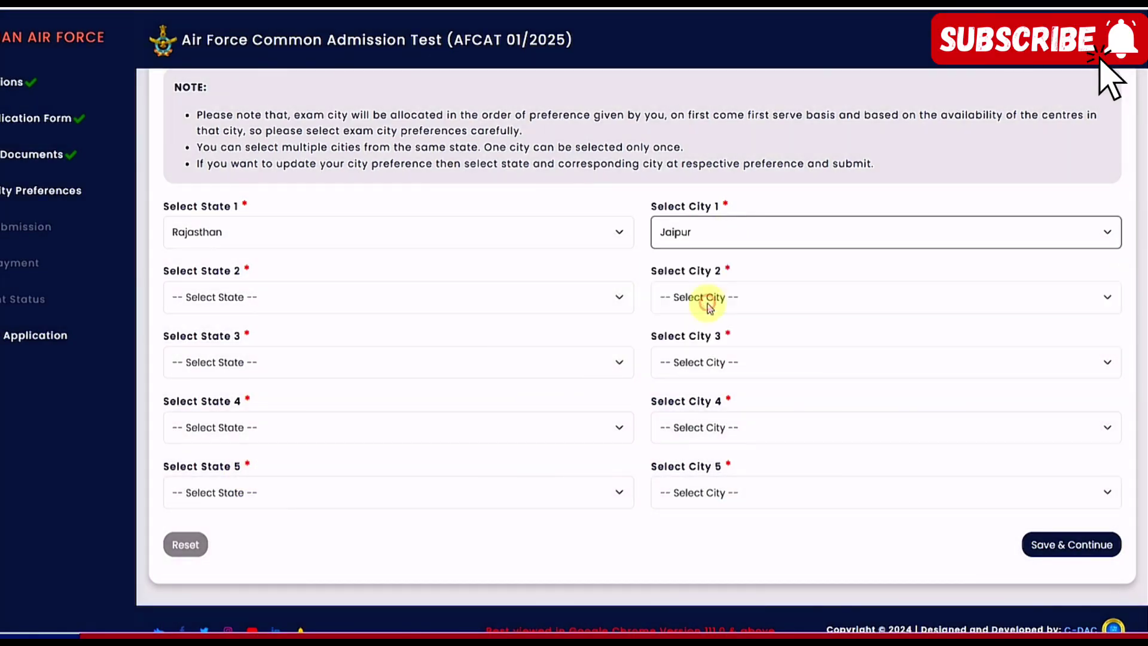
click(299, 302)
click(205, 146)
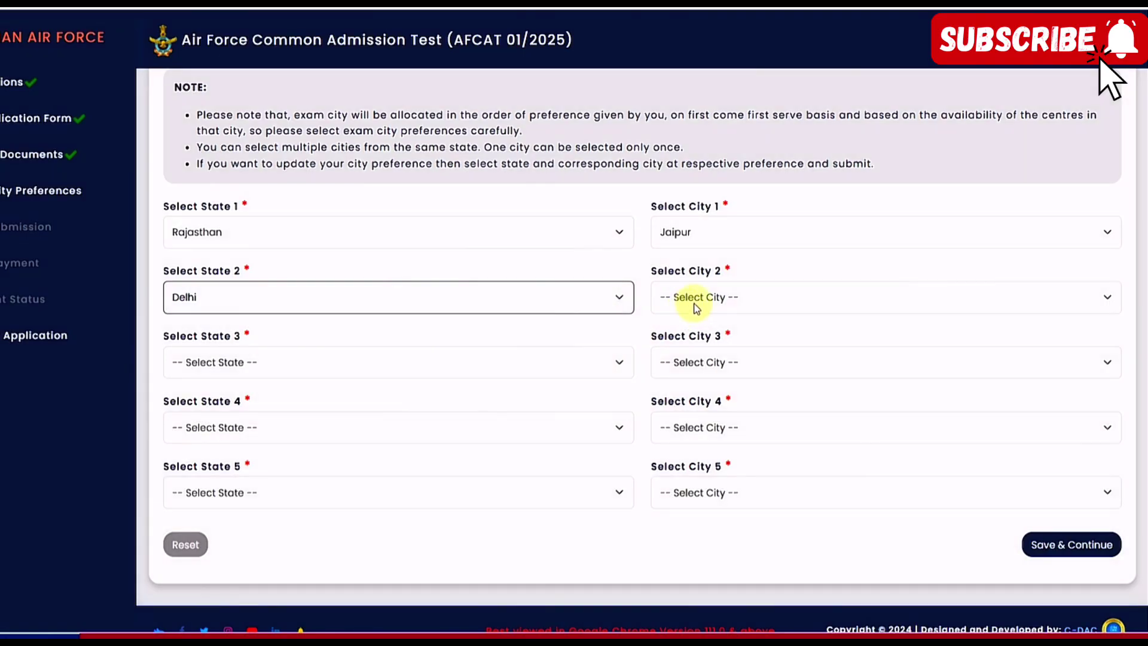
click(687, 305)
click(688, 343)
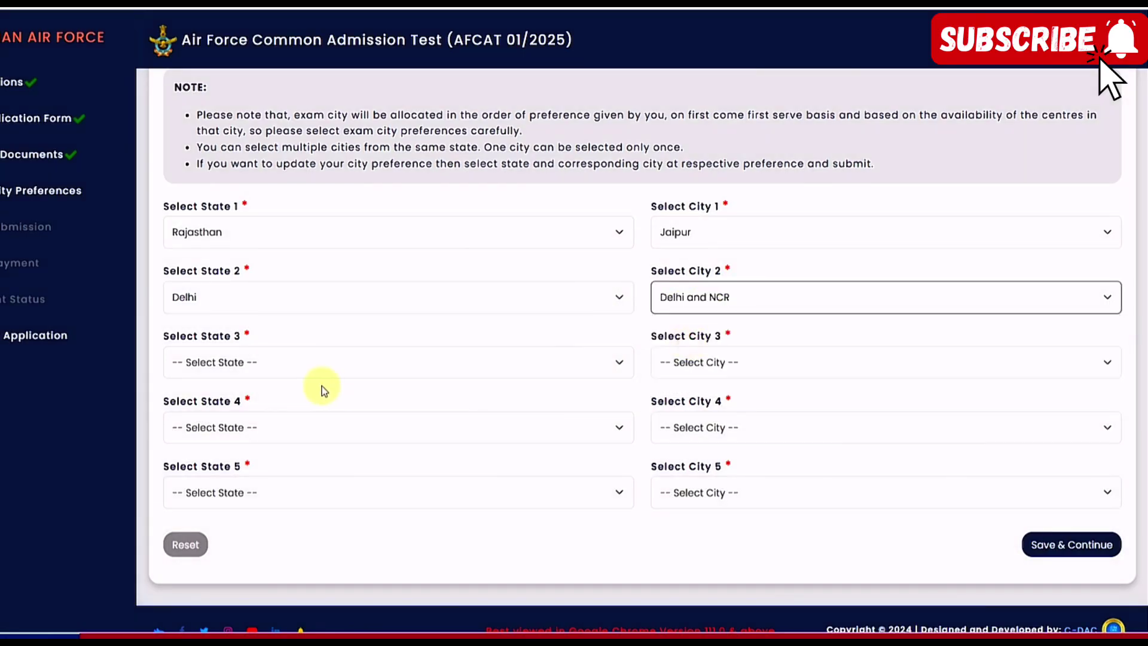
Set preference 3 to Delhi–Noida and preference 4 to Rajasthan–Jodhpur
click(236, 359)
click(200, 137)
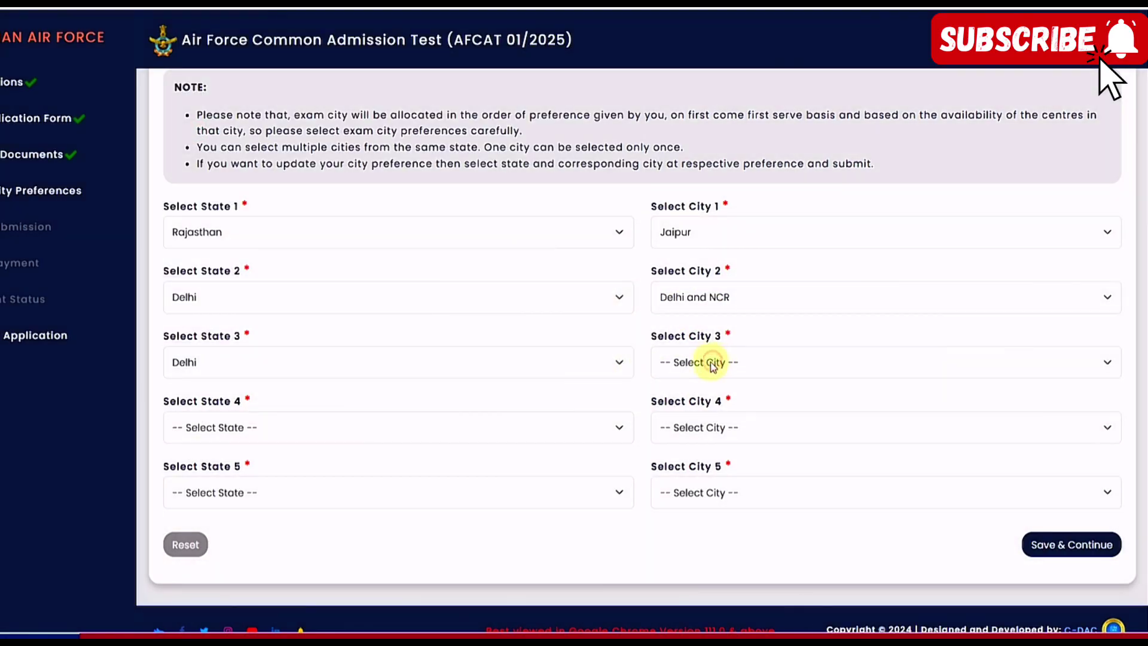
click(717, 362)
click(681, 449)
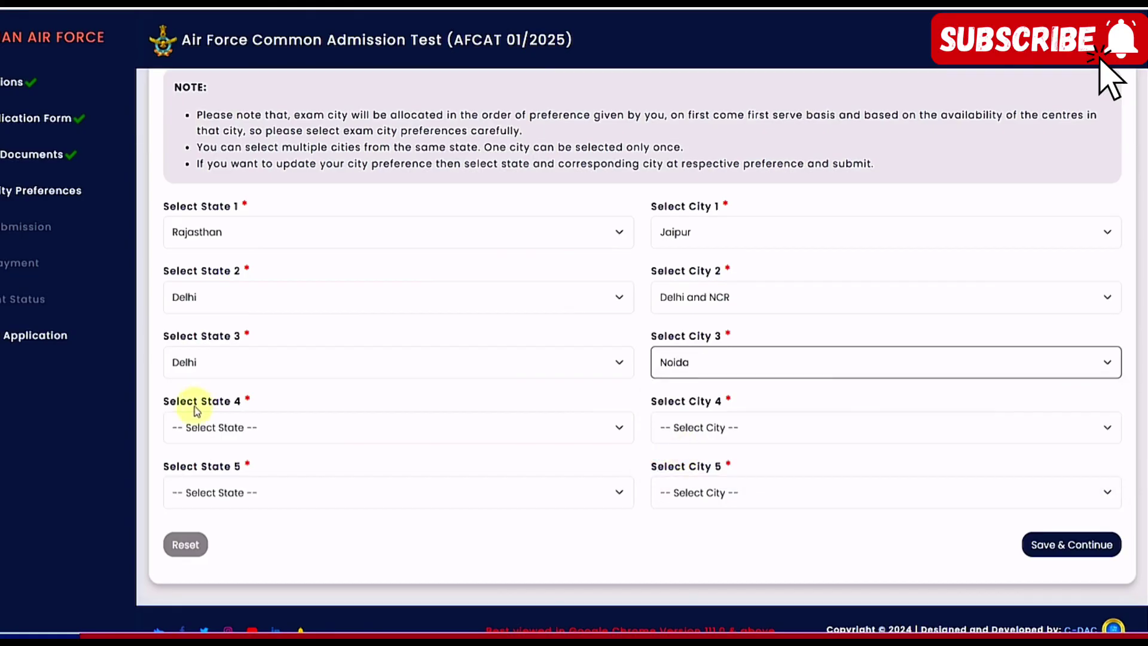
click(198, 424)
scroll(218, 297, down, 5)
click(213, 257)
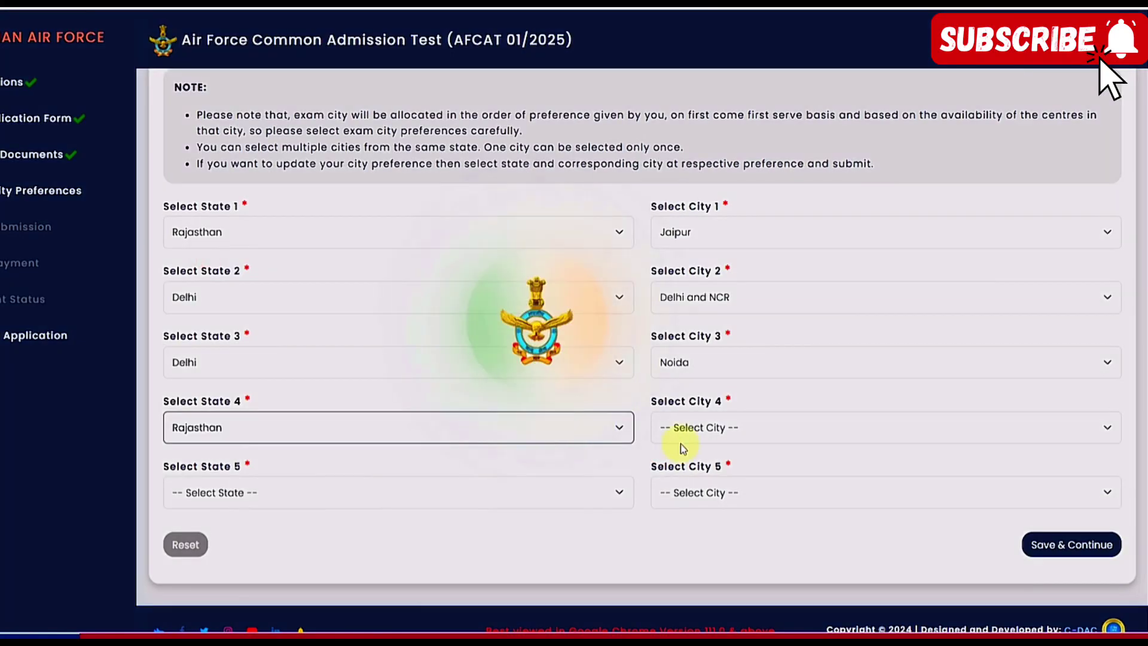
click(693, 429)
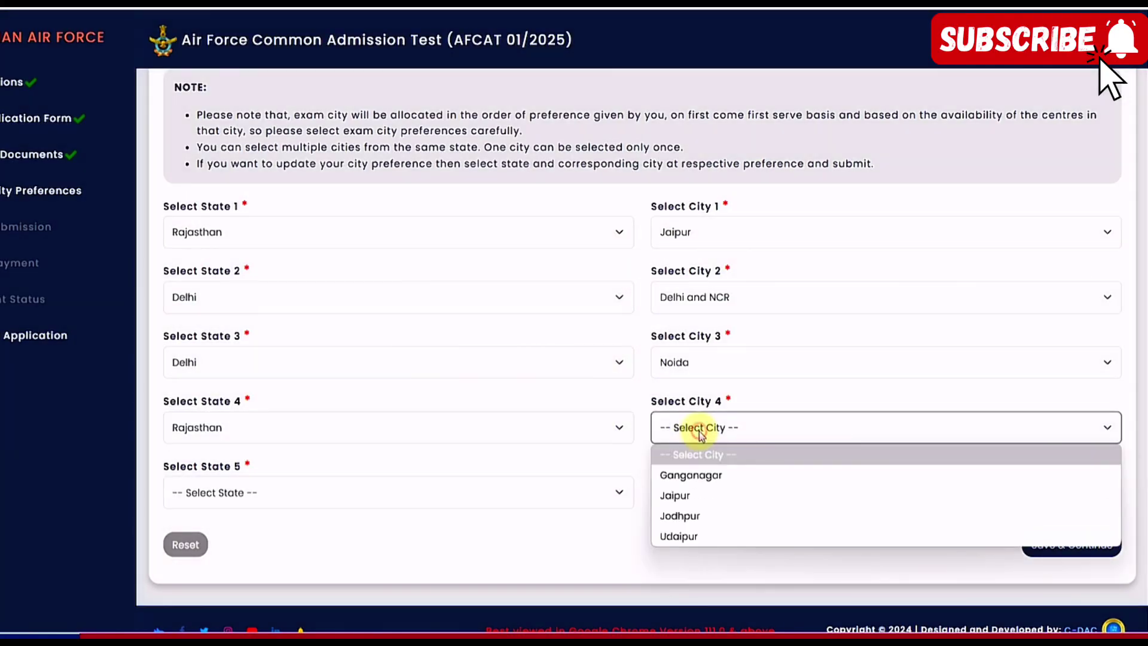
click(701, 517)
Set preference 5 to Rajasthan–Udaipur, save the city preferences and dismiss the confirmation
click(211, 493)
scroll(239, 436, down, 5)
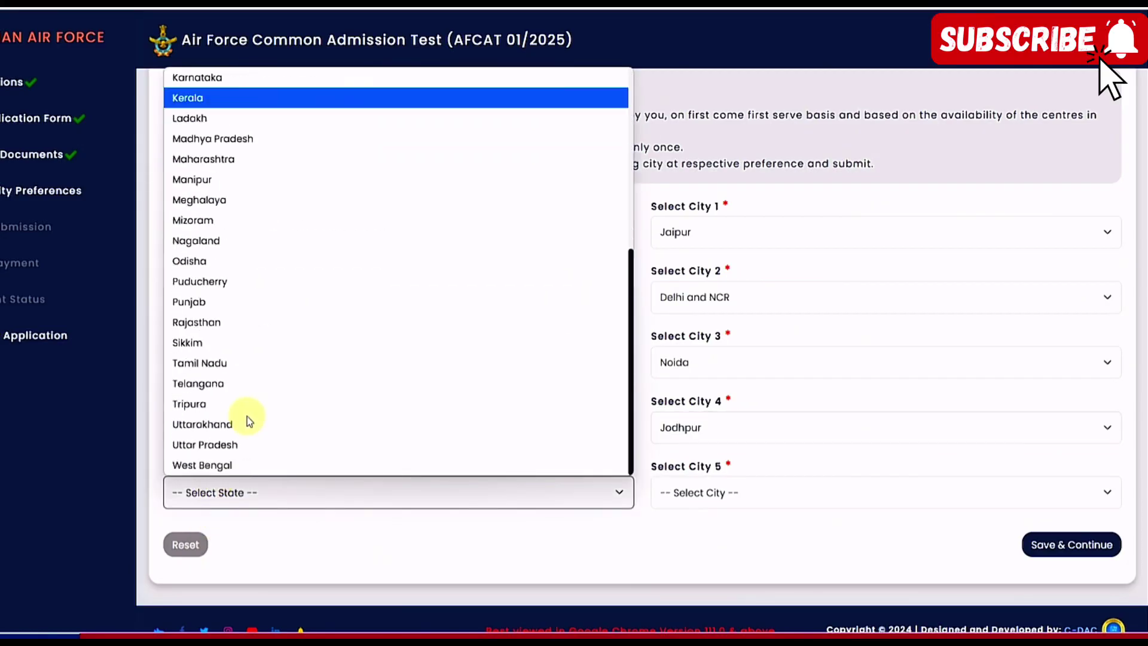
click(203, 321)
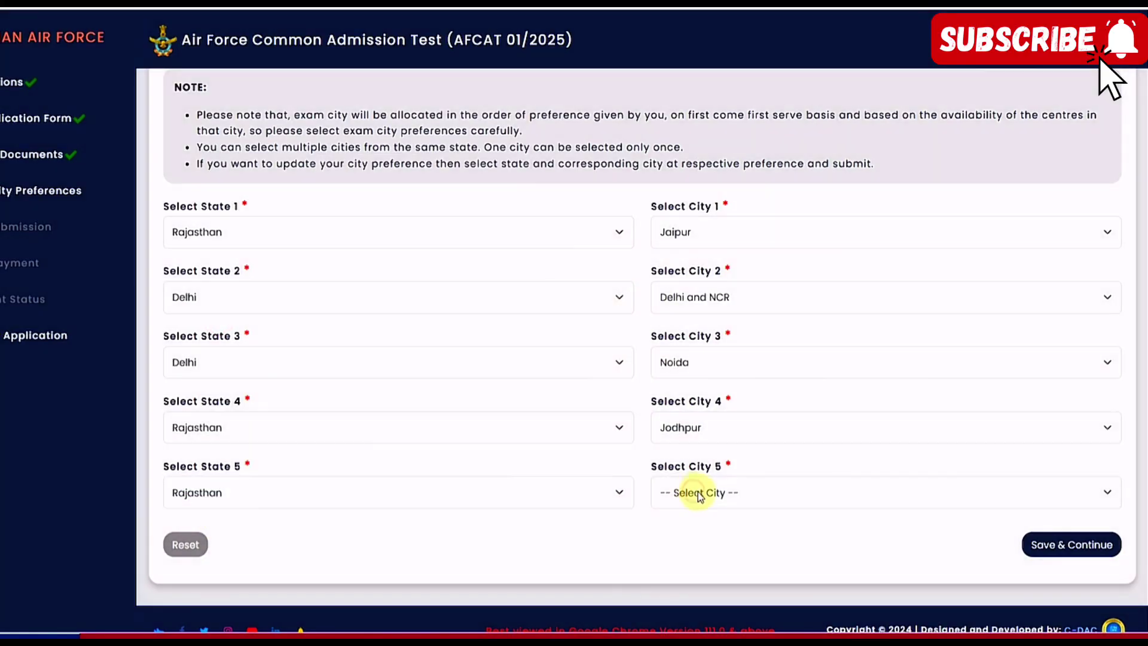
click(700, 494)
click(694, 602)
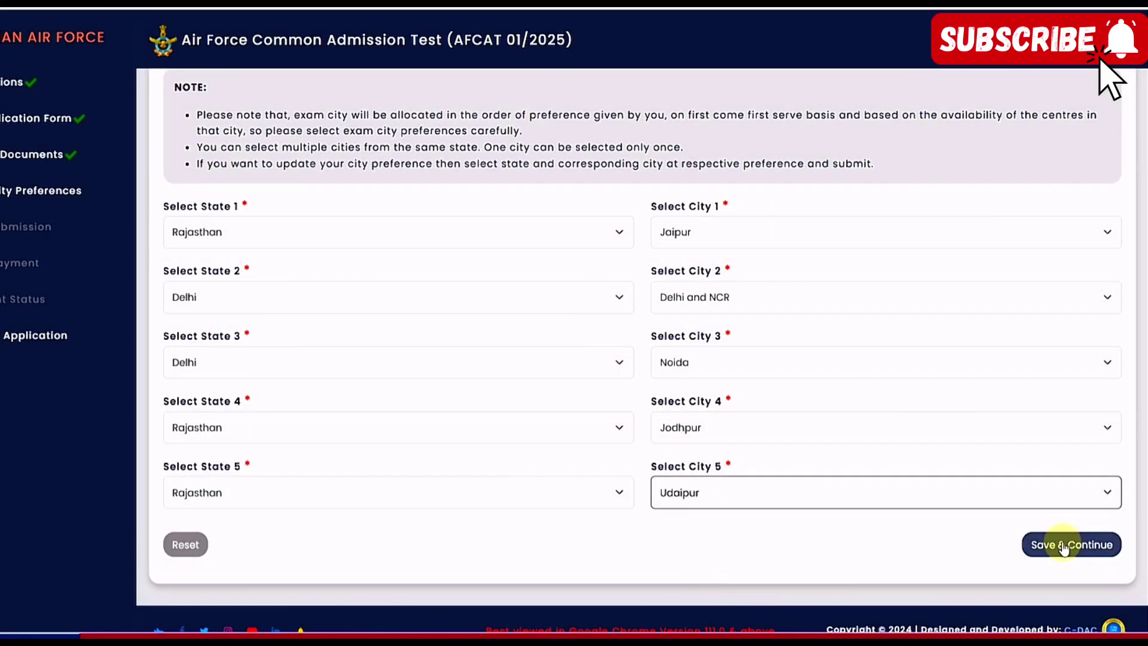
click(1063, 546)
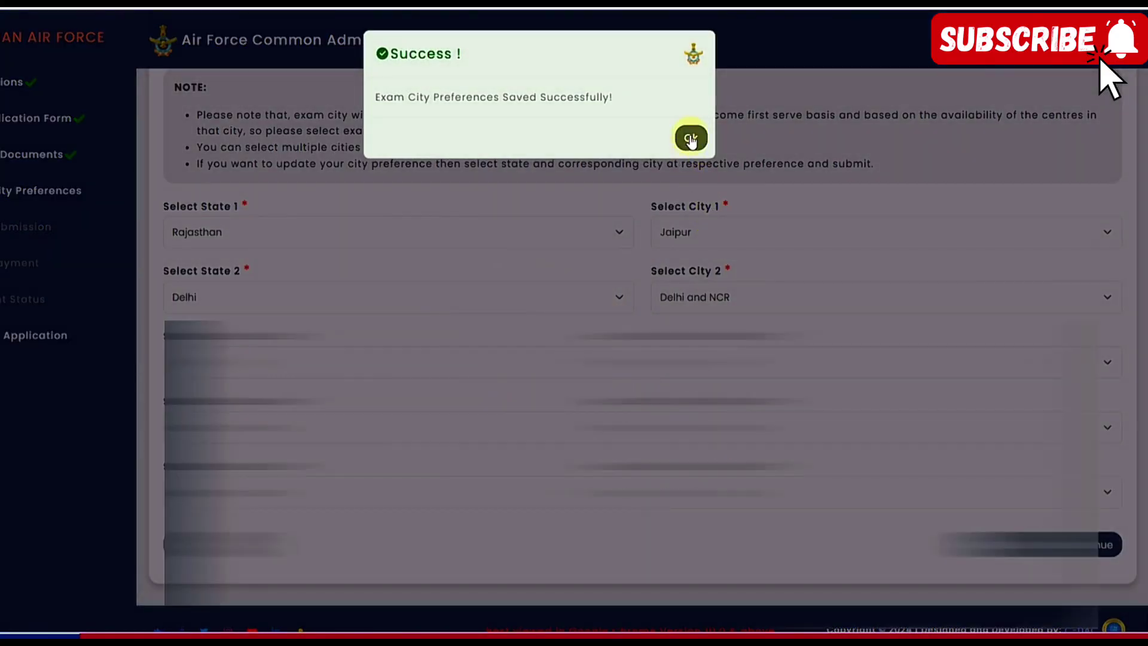
click(690, 138)
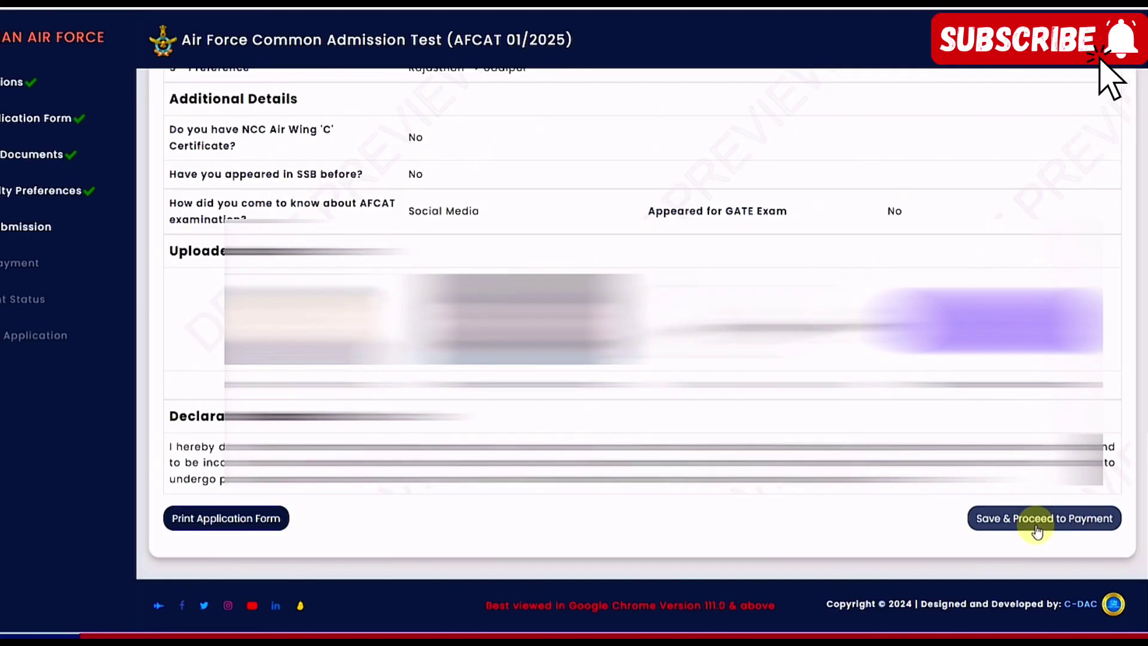
Save the reviewed application preview and proceed to payment
click(1036, 531)
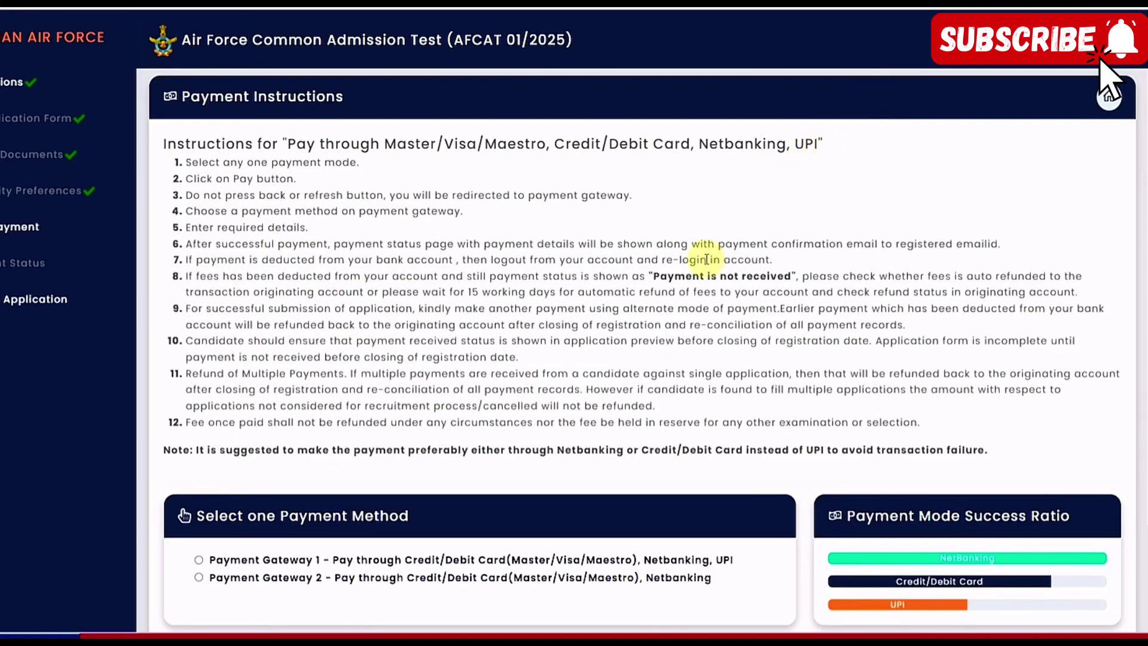
Pay the application fee through Payment Gateway 1
scroll(603, 257, down, 2)
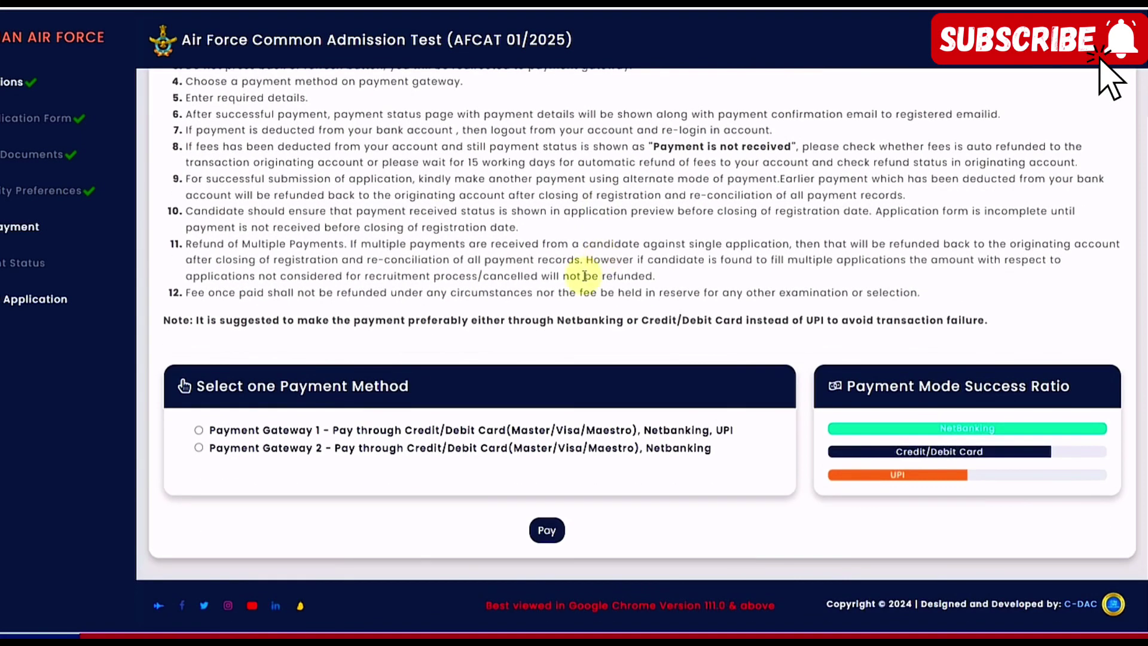
click(198, 430)
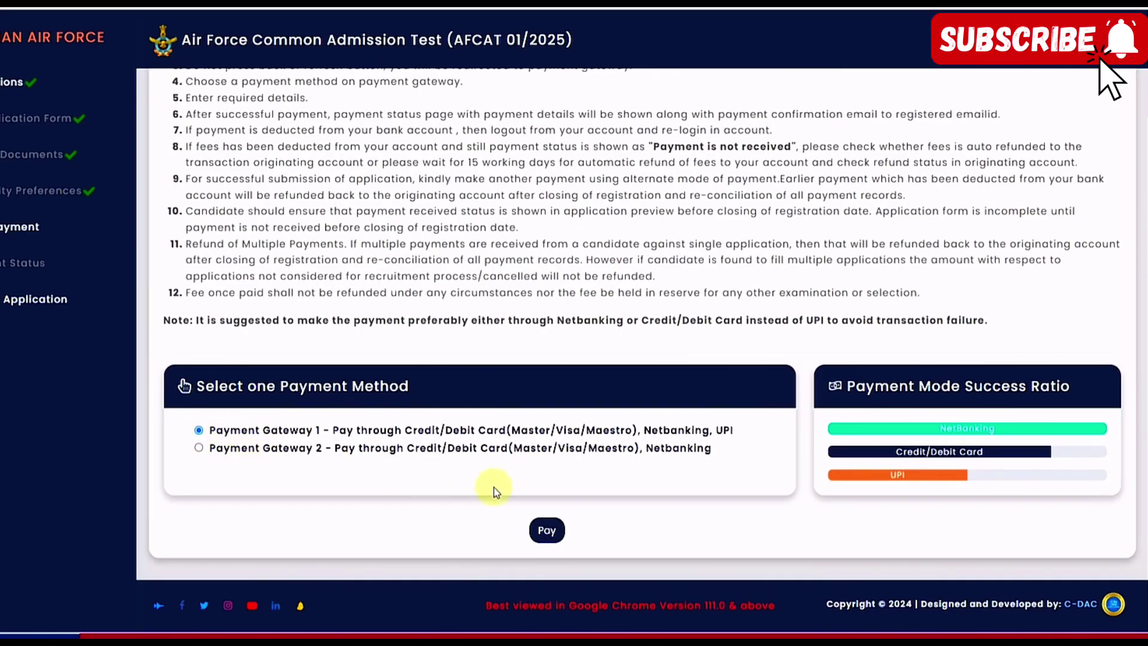
click(553, 525)
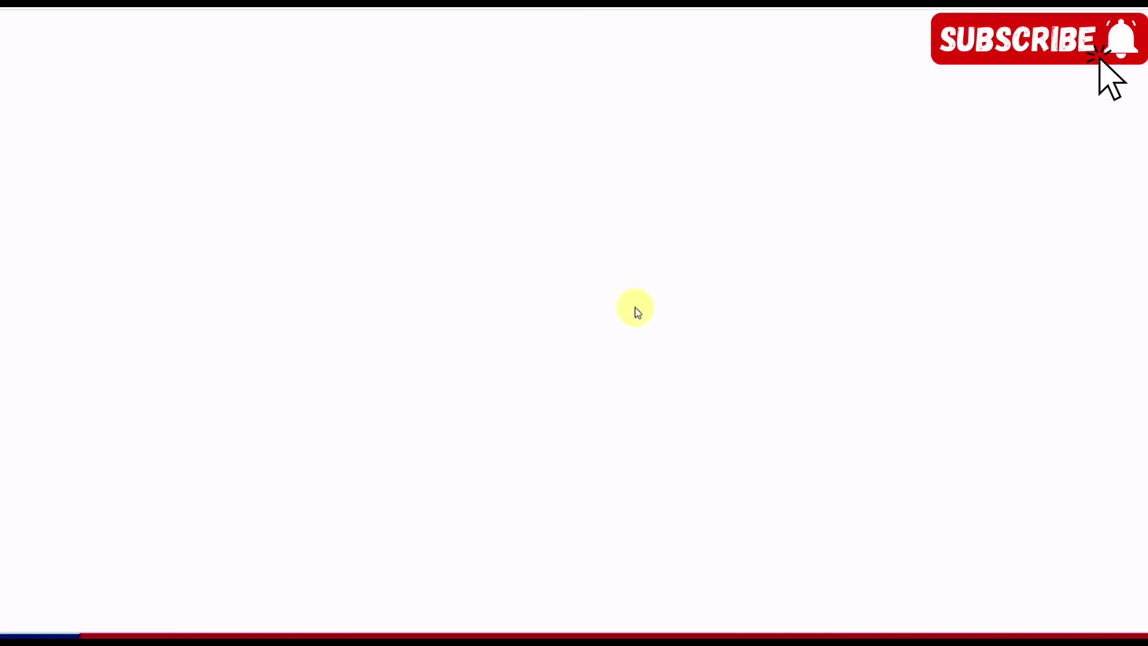
Enlarge the page and look through Debit Cards, Net Banking, then the UPI payment option
key(ctrl+plus)
key(ctrl+plus)
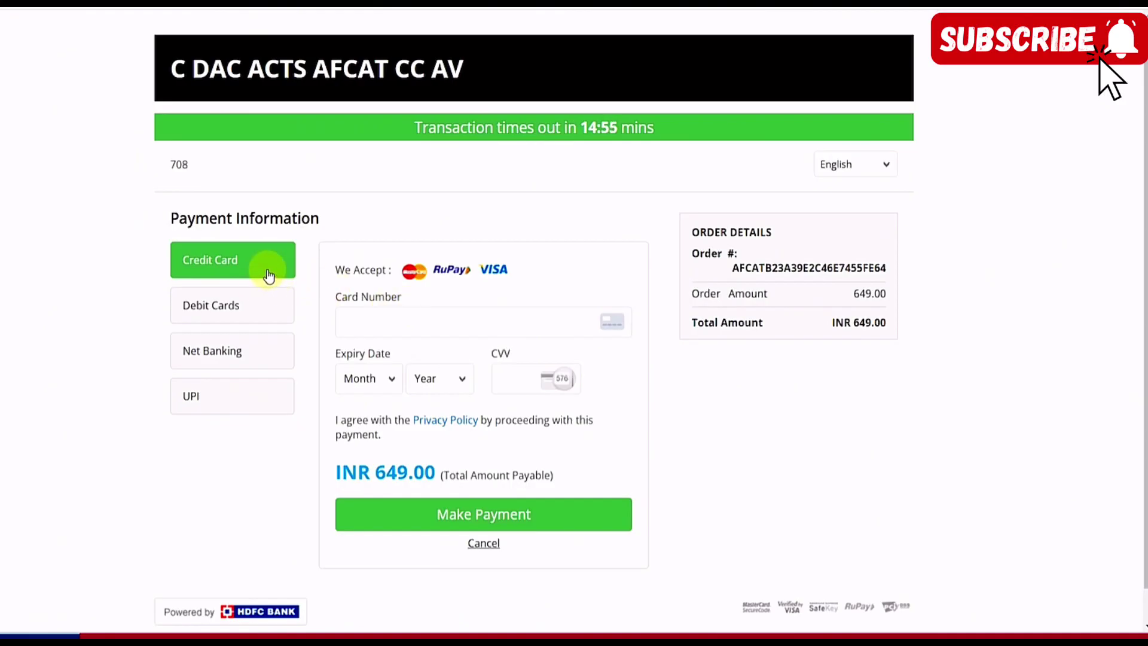
click(259, 304)
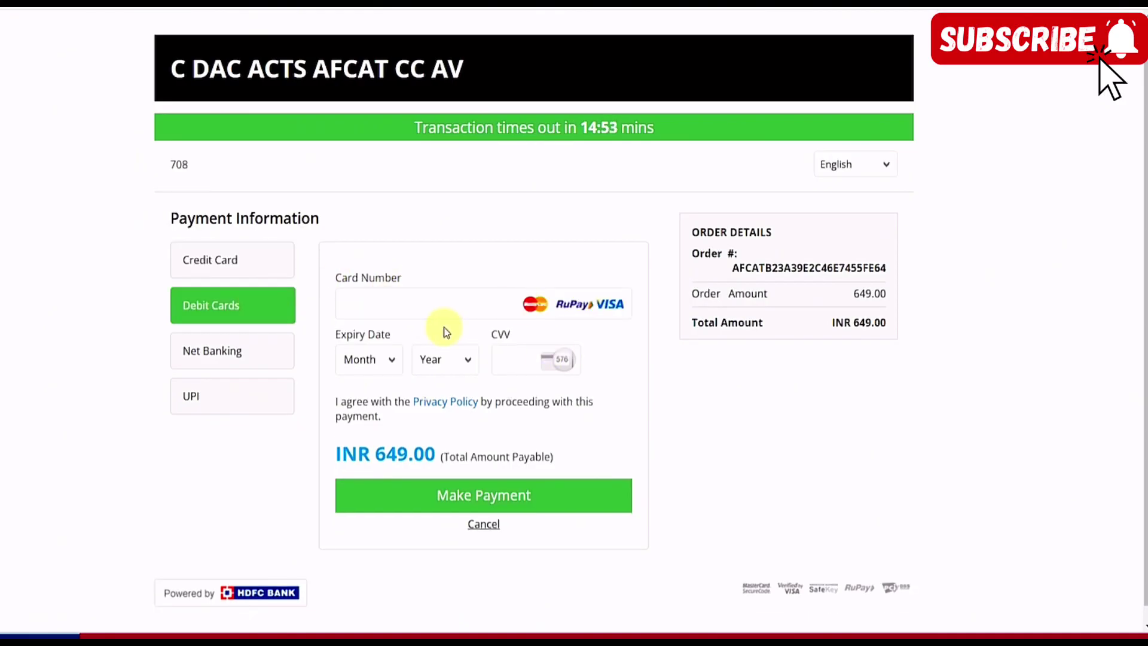
click(244, 359)
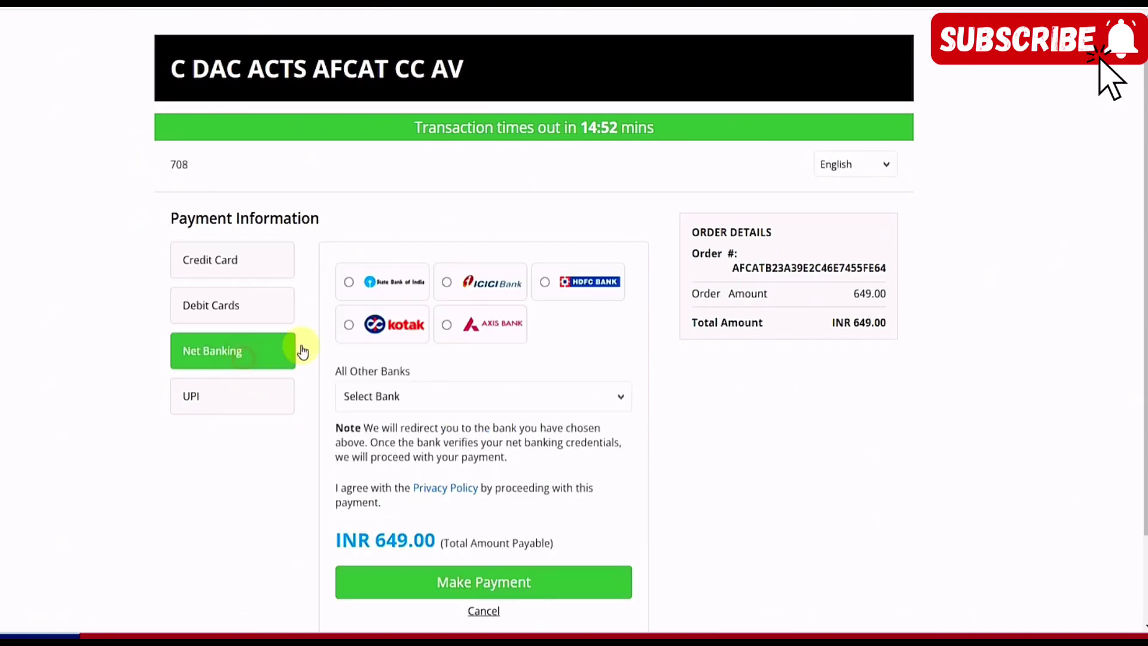
click(272, 397)
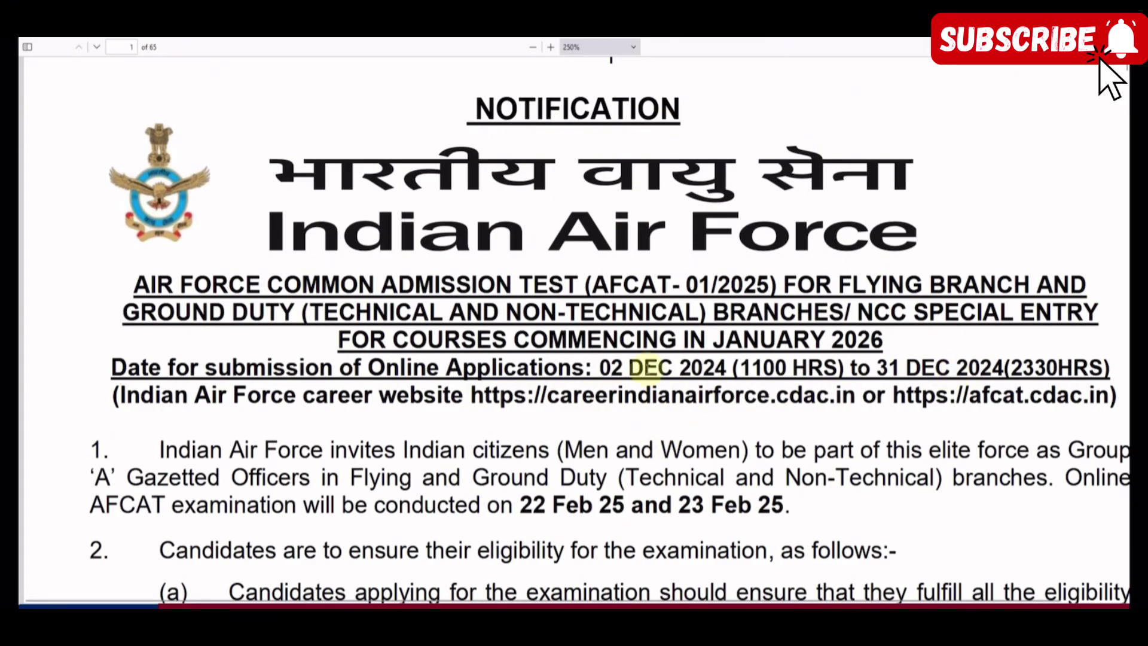
Scroll the AFCAT-01/2025 notification PDF down toward the eligibility paragraph
scroll(645, 367, down, 3)
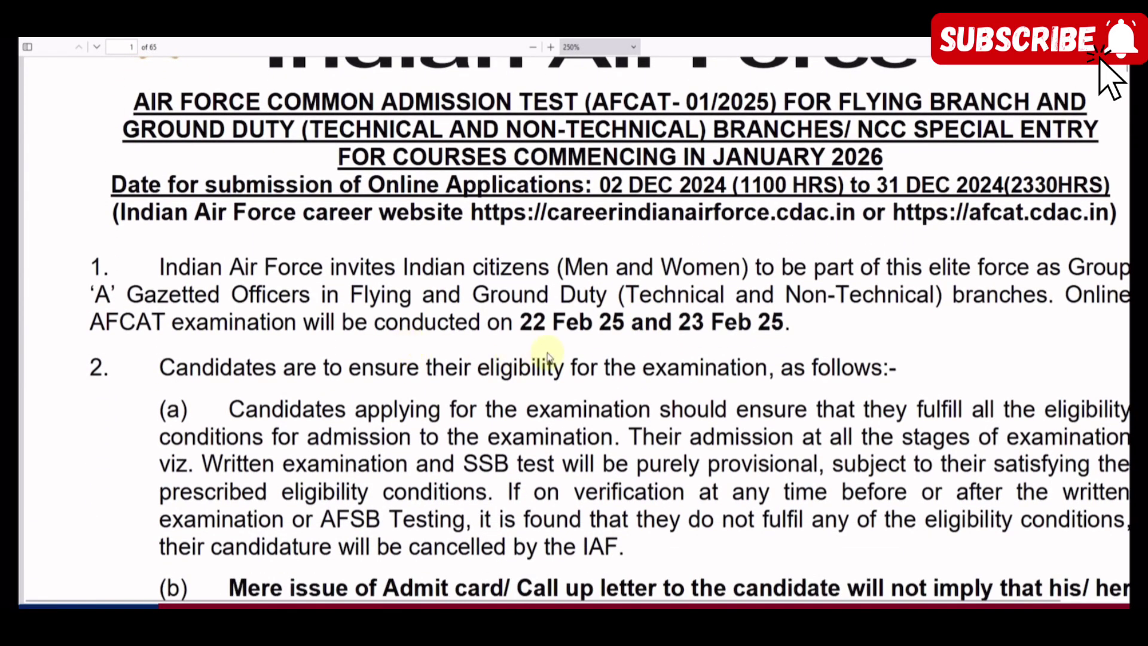